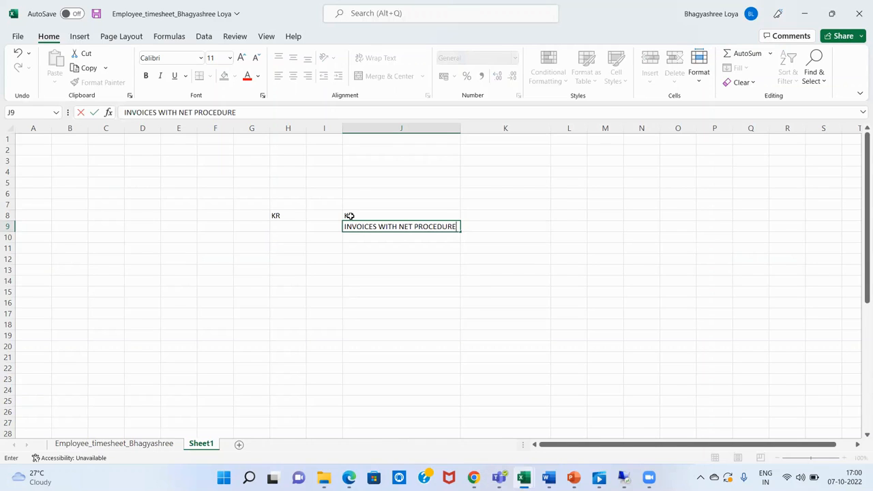
Finish the INVOICES WITH NET PROCEDURE note in J9, and enter VENDOR in I11 with the amount 10000 in J11
key(Return)
key(Return)
key(Left)
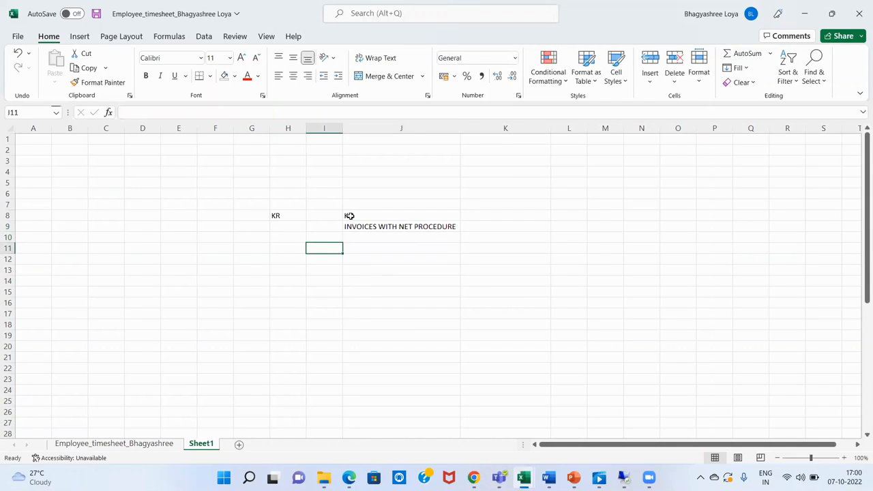
text(VENDOR)
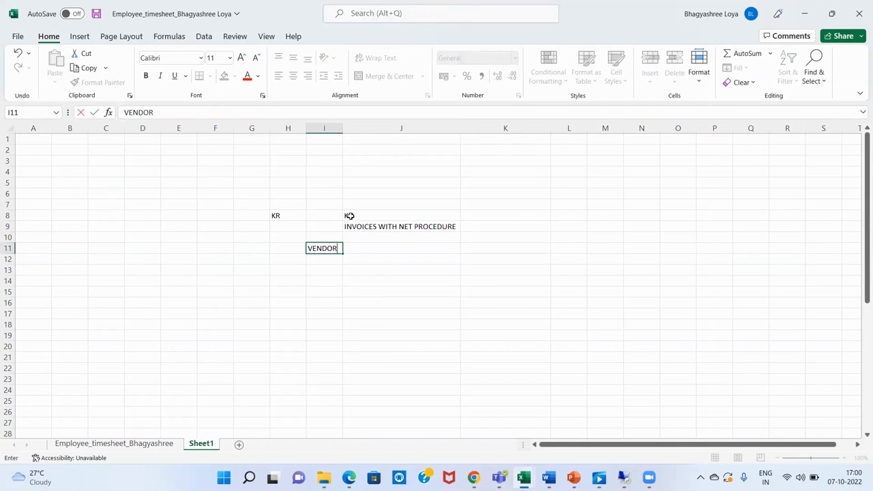
key(Tab)
text(10000)
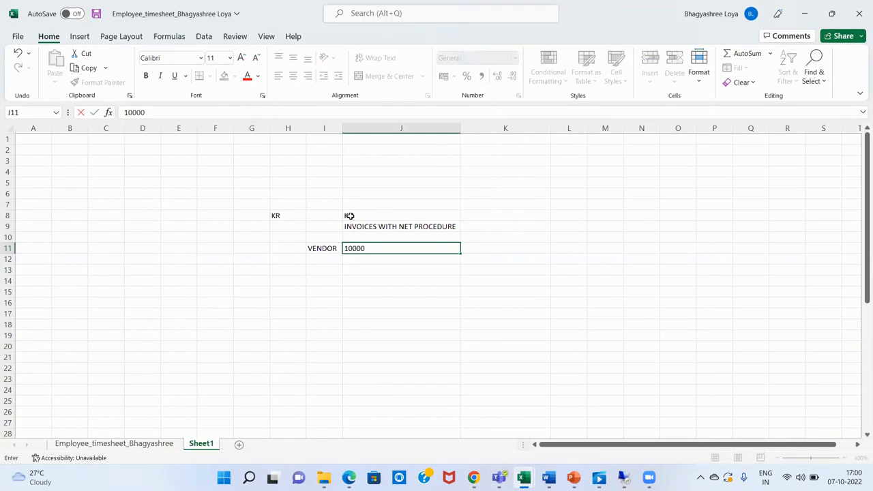
key(Tab)
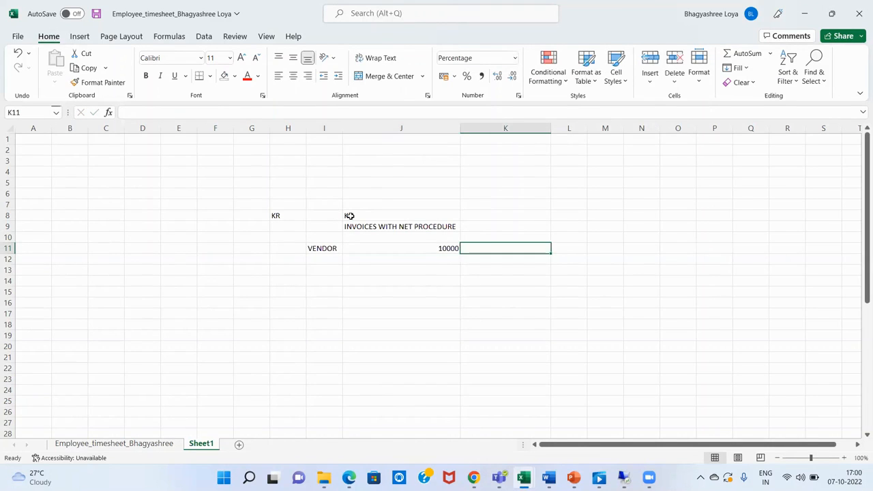
text(10)
key(BackSpace)
key(BackSpace)
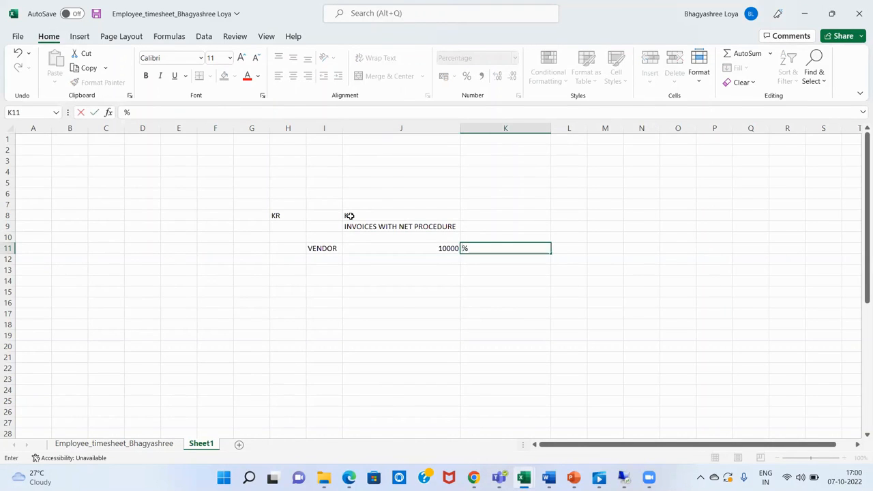
key(Escape)
key(Tab)
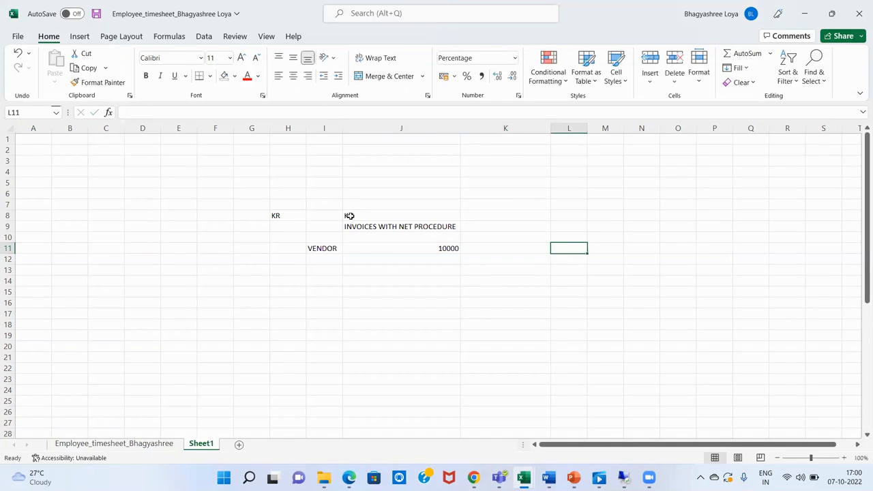
text(10)
key(Escape)
Enter the payment term 10DAYS in M11 and the discount rate 5% in N11
key(Tab)
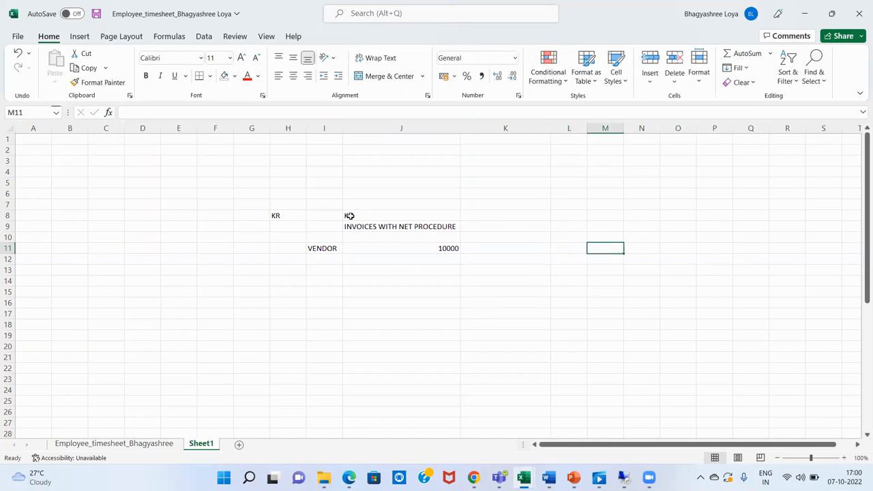
text(10DAYS)
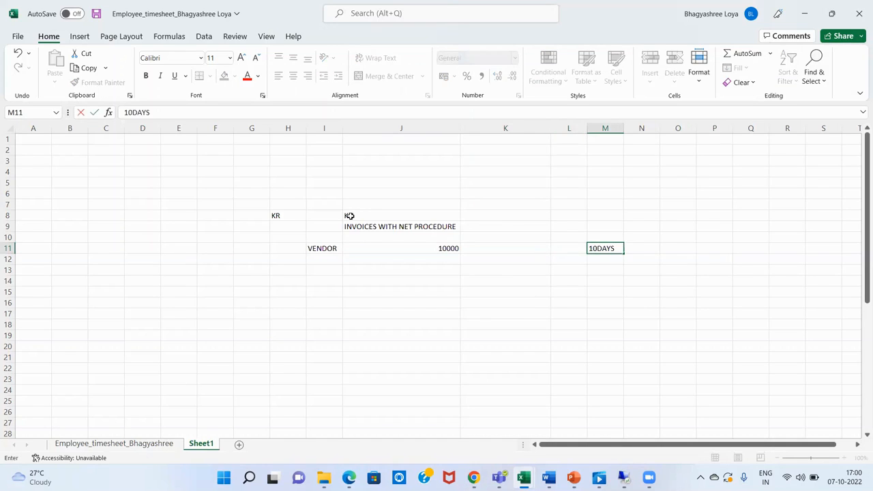
key(Tab)
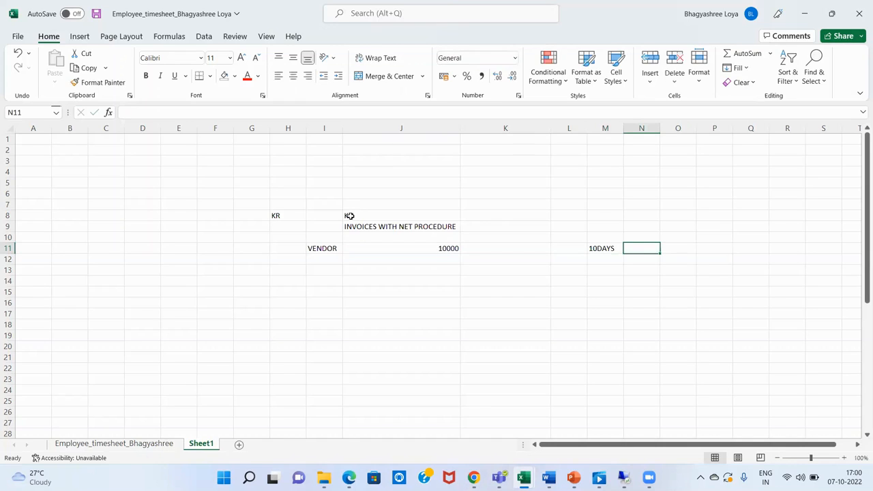
text(5%)
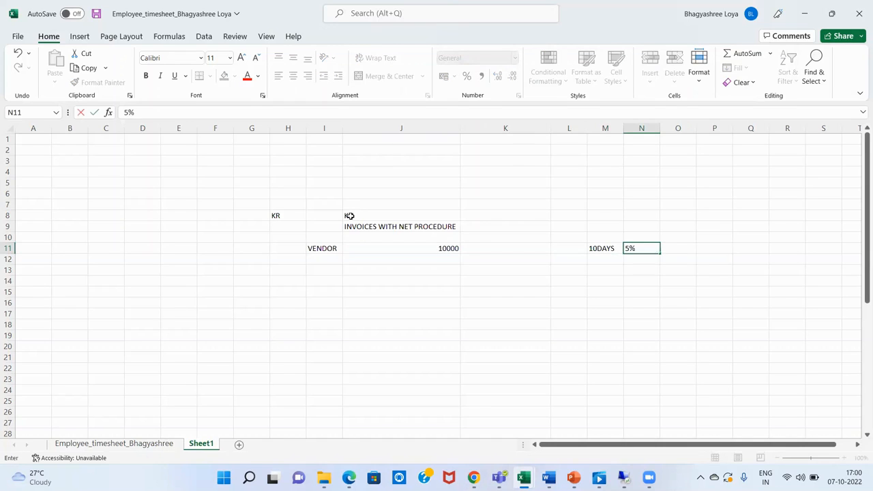
key(Return)
Calculate the discount amount in O11 with the formula =N11*J11
key(Up)
key(Right)
key(Right)
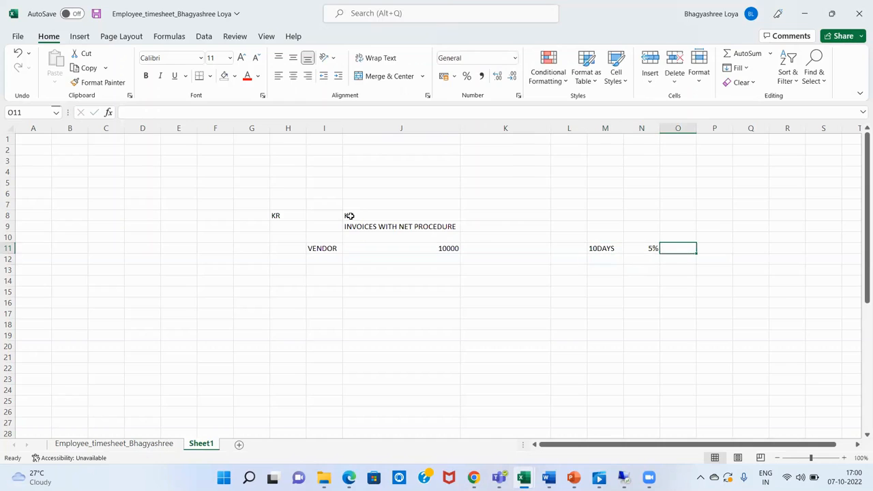
text(=)
key(Left)
text(*)
click(440, 248)
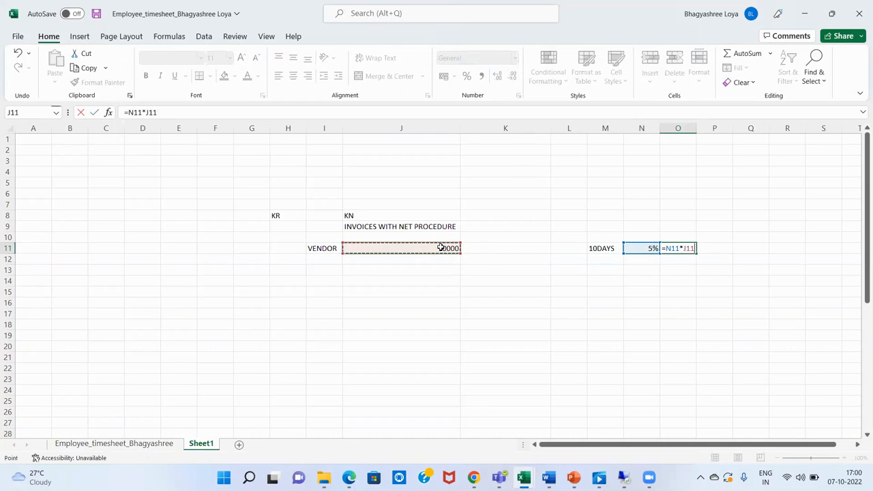
key(Return)
Calculate the net amount in P11 with the formula =J11-O11
key(Up)
key(Right)
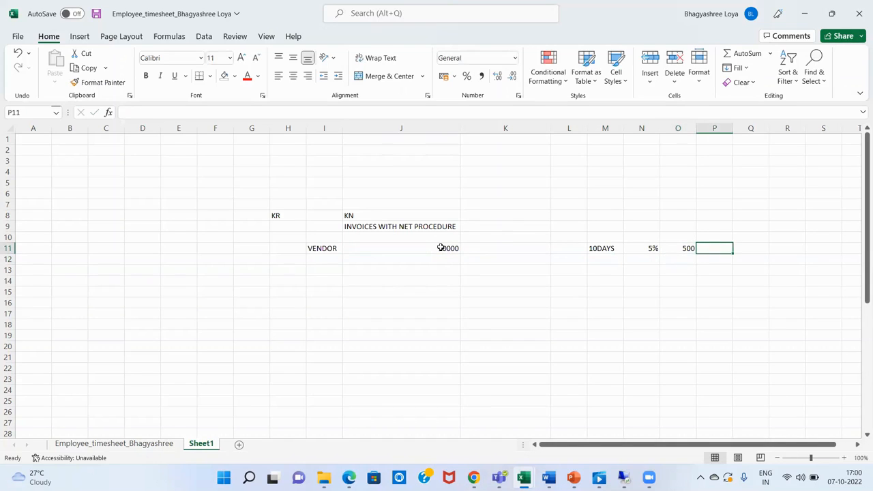
text(=)
key(Left)
key(Left)
key(Left)
key(Left)
key(Left)
key(Left)
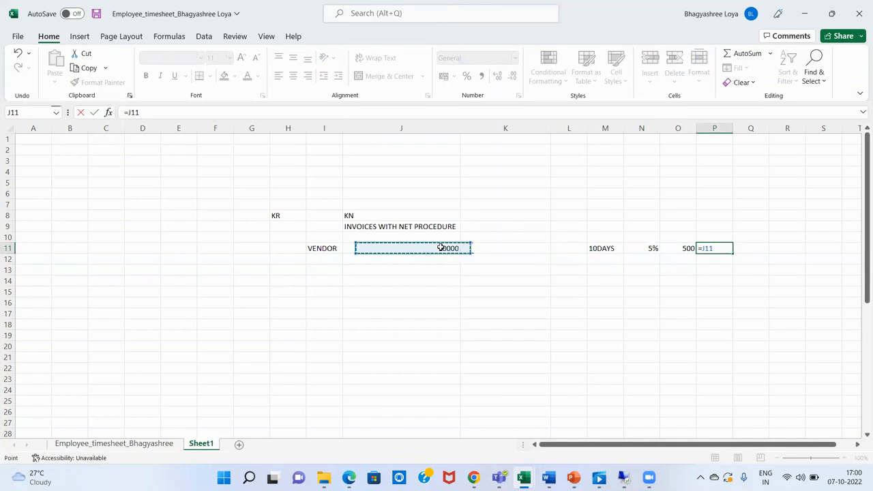
text(-)
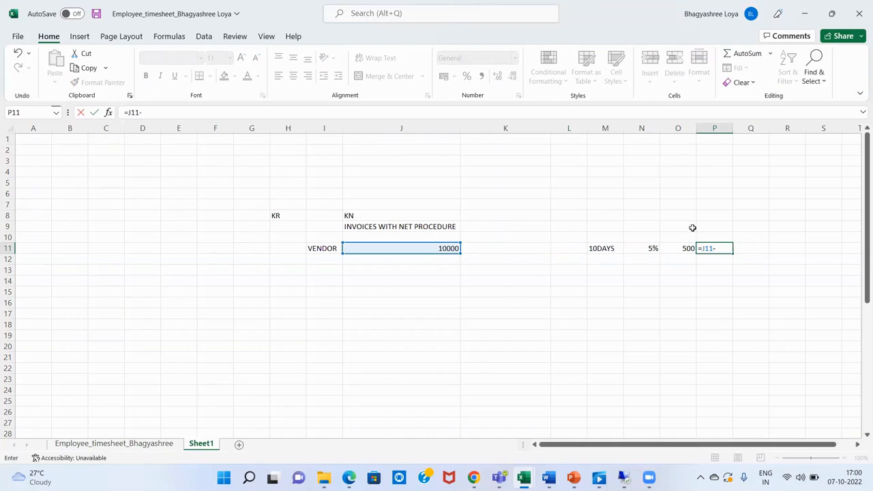
click(680, 250)
key(Return)
Review the discount rate, discount amount and net amount across row 11
click(680, 249)
key(Left)
key(Left)
key(Left)
key(Left)
key(Left)
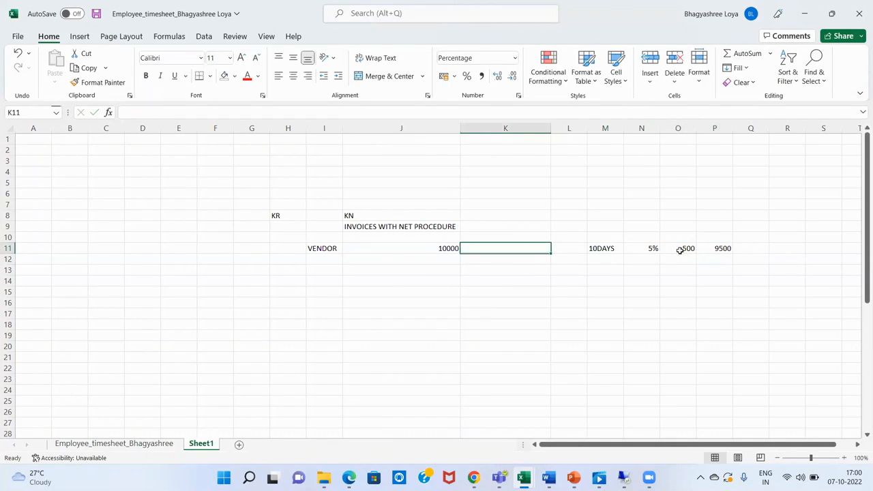
key(Right)
key(Right)
key(Right)
key(Right)
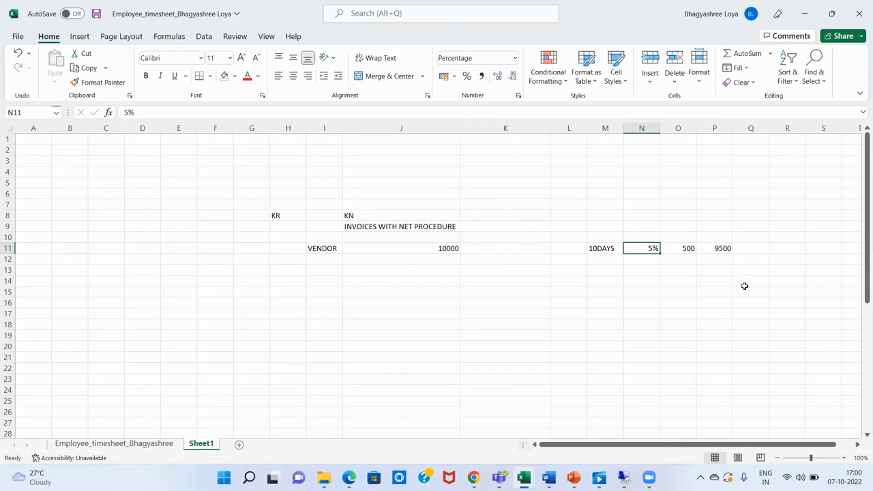
click(712, 249)
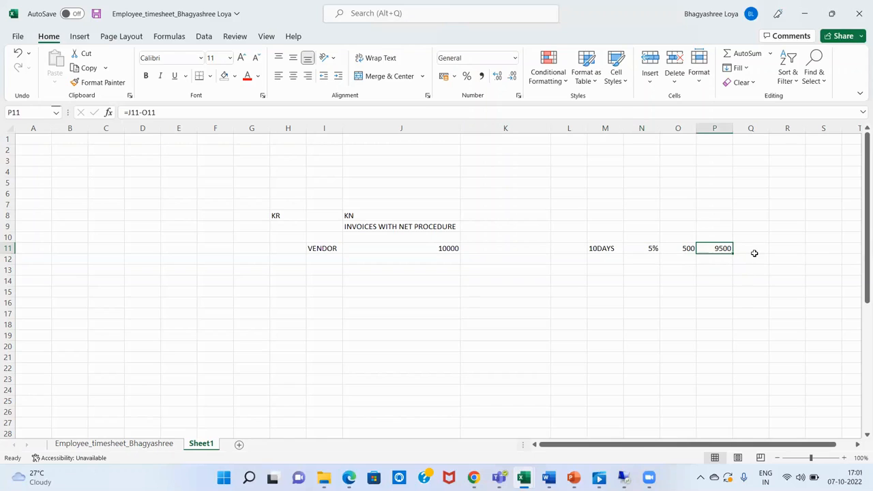
Enter the journal line PURCHASE.....DR in K14 with the amount 10000 in M14
click(482, 282)
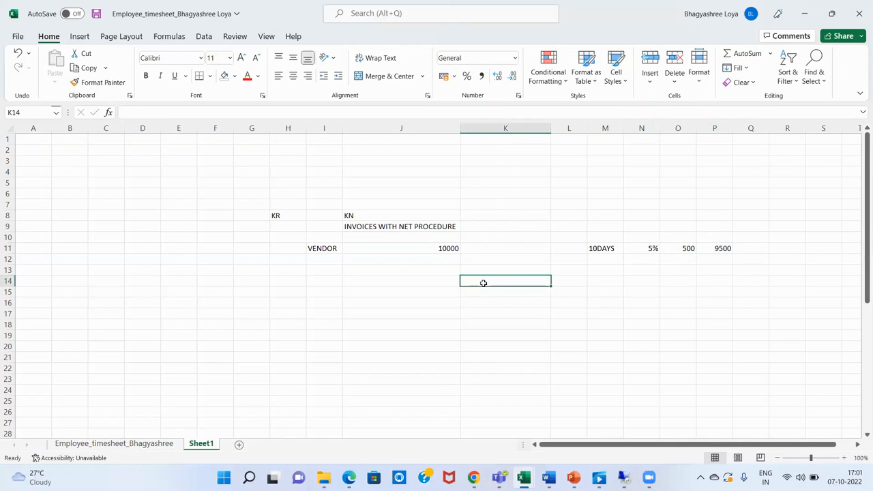
text(PUR)
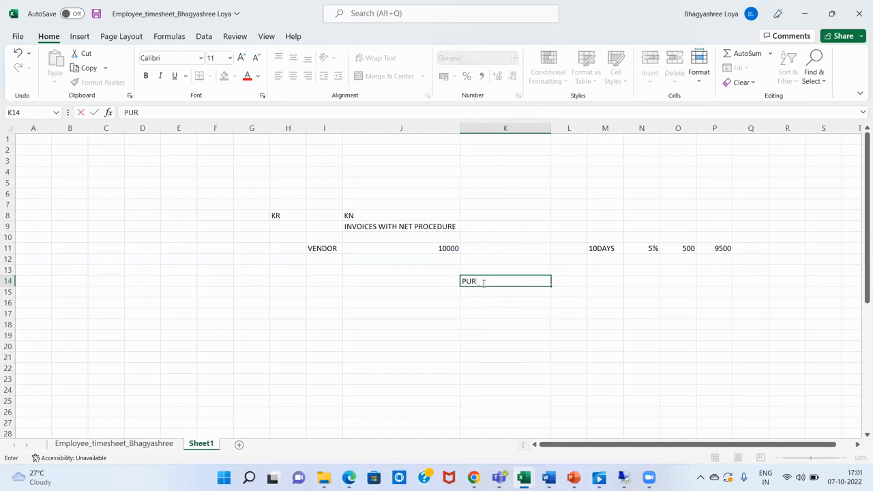
text(CHASE.....DR)
key(Tab)
key(Tab)
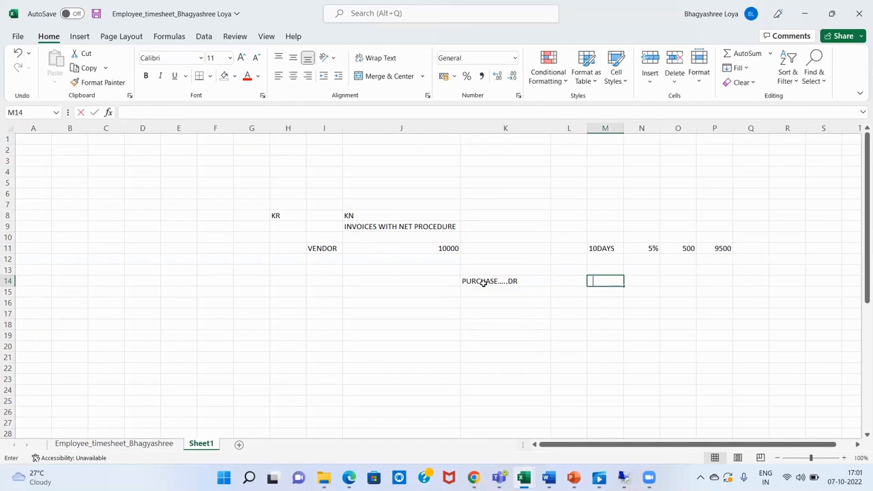
text(10000)
key(Return)
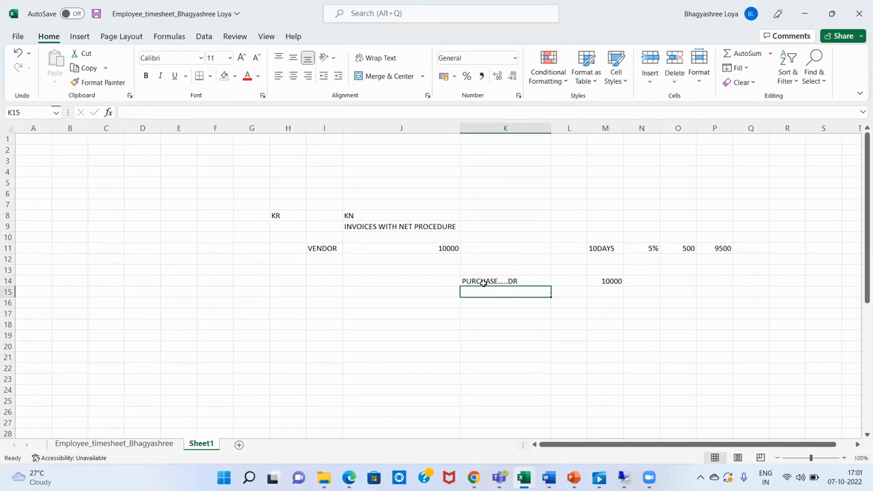
Enter the credit line TO VENDOR A/C in K15 below the purchase line
text(TO)
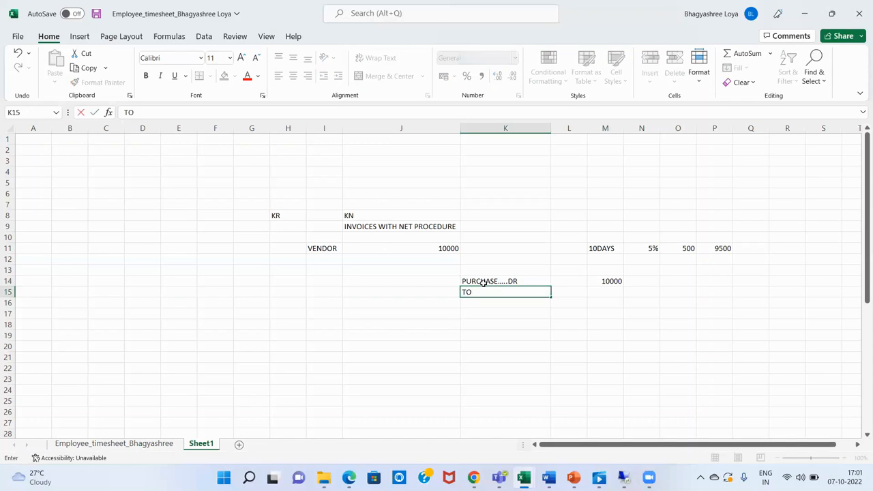
text( VENDOR A/C)
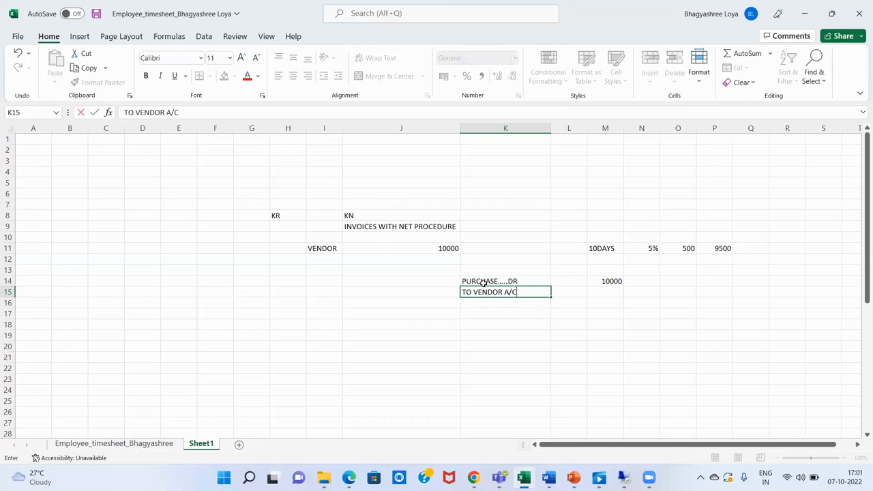
key(Tab)
key(Tab)
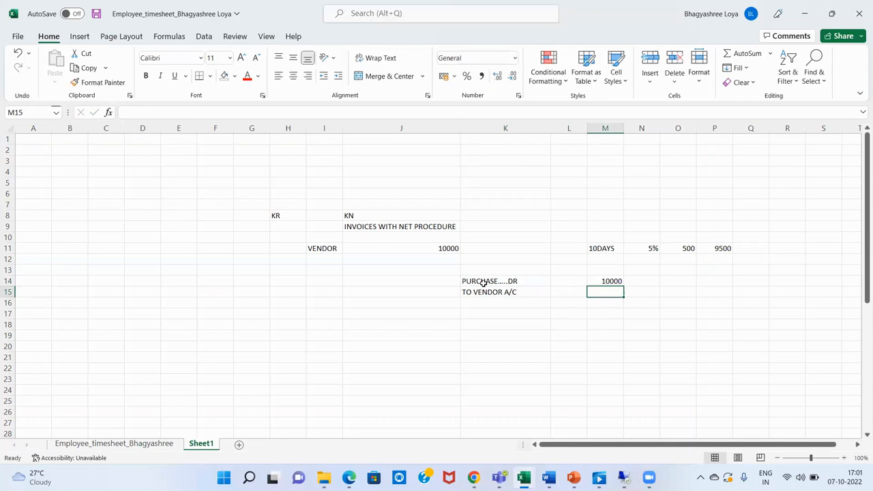
Set the purchase amount in M14 to 9500 and enter 10000 for the vendor line in M15
key(Up)
text(9500)
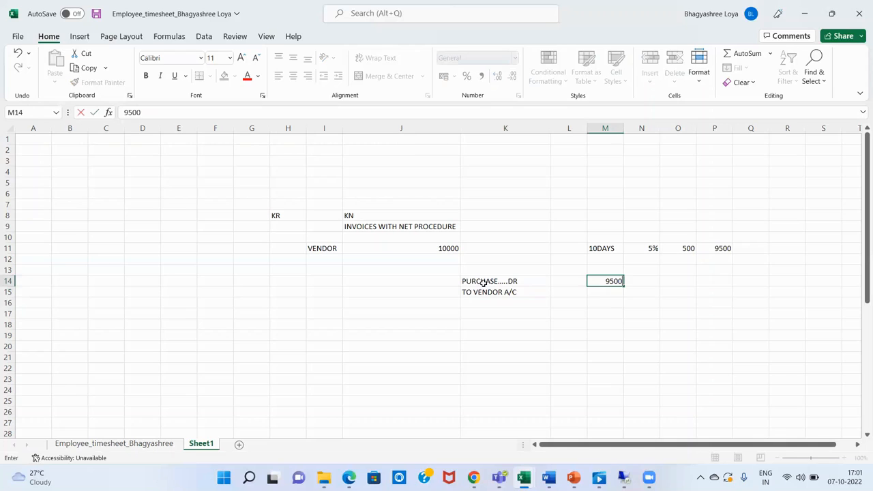
key(Return)
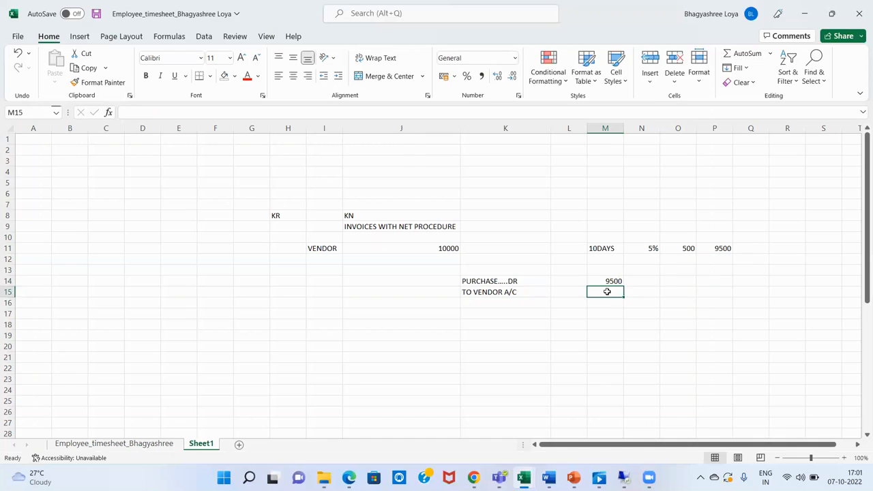
text(1)
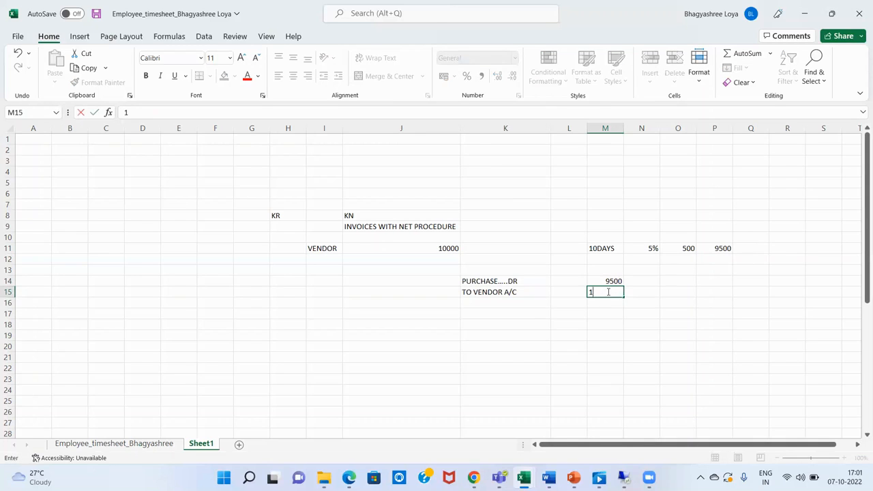
text(0000)
key(Return)
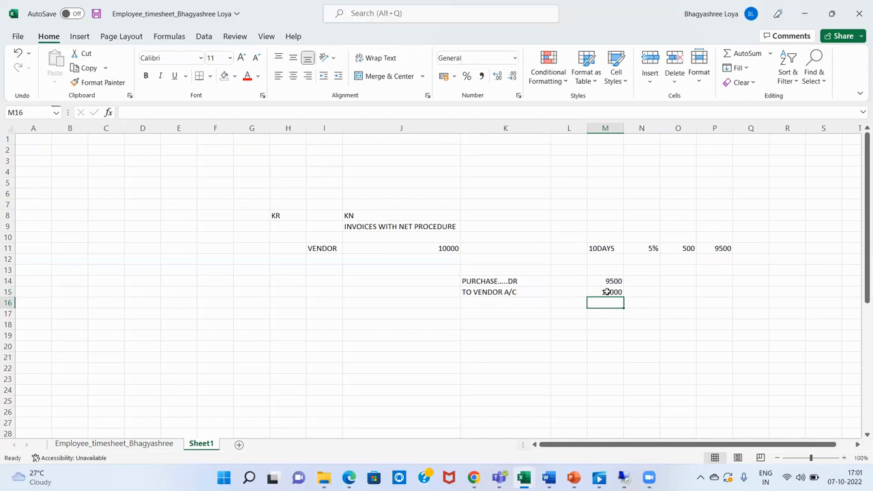
Move the vendor line's amount from M15 to the credit column in N15
click(607, 292)
key(ctrl+x)
key(Right)
key(Return)
Compare the purchase and vendor amounts in rows 14 and 15 with the discount figures in row 11
key(Up)
key(Left)
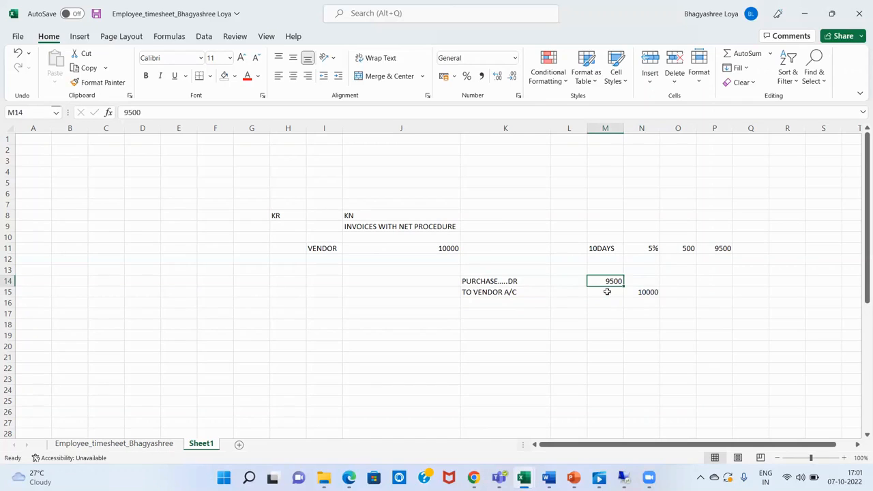
key(Down)
key(Right)
key(Up)
key(Up)
key(Up)
key(Up)
key(Left)
key(Up)
key(Right)
key(Down)
key(Down)
key(Left)
key(Up)
key(Down)
key(Down)
key(Down)
key(Down)
key(Right)
key(Left)
key(Left)
key(Right)
key(Right)
key(Left)
key(Left)
key(Left)
key(Down)
text(TO)
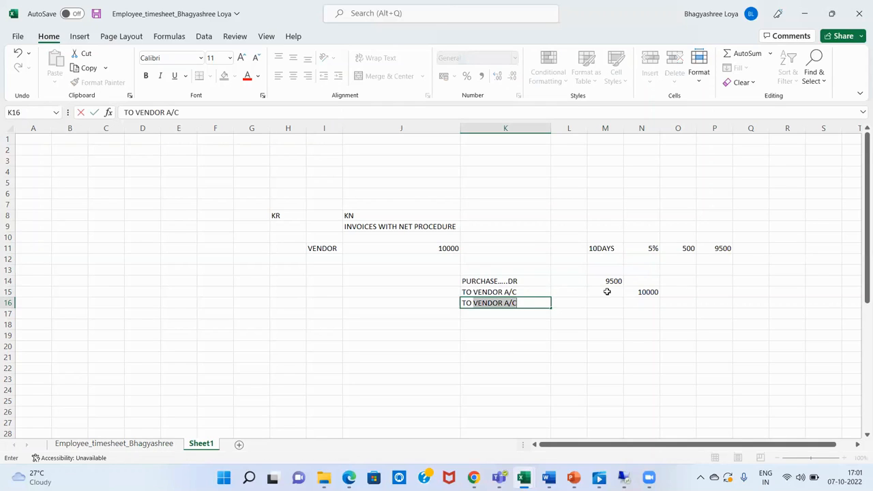
key(BackSpace)
key(BackSpace)
key(BackSpace)
key(BackSpace)
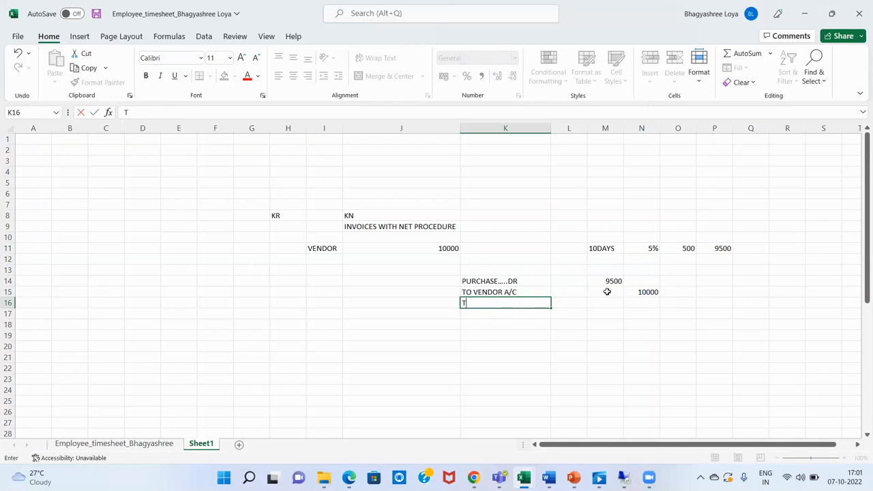
key(Up)
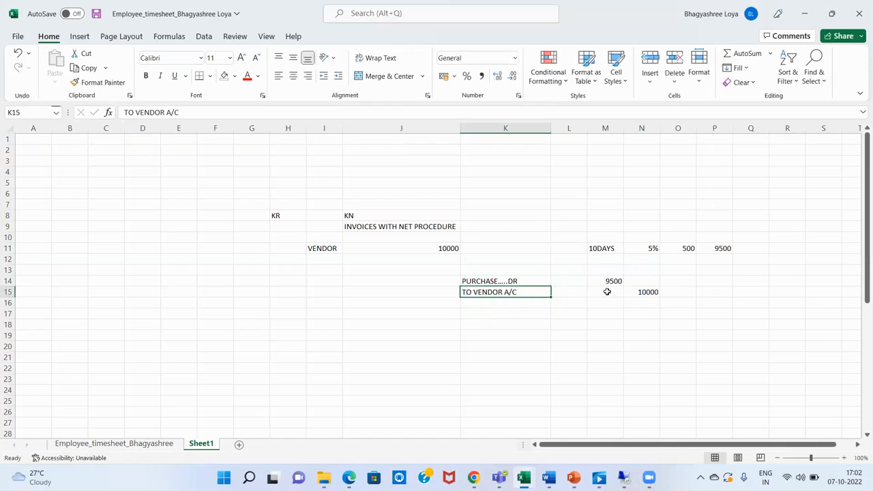
Insert a row above the vendor credit line and enter CASH DISC CLEARING A/C in K15 with a debit of 500 in M15
key(shift+space)
key(ctrl+shift+plus)
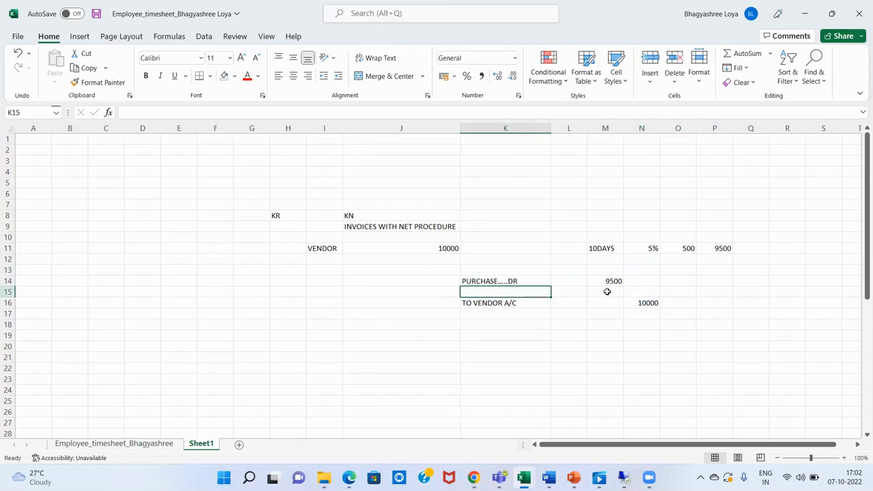
text(CAS)
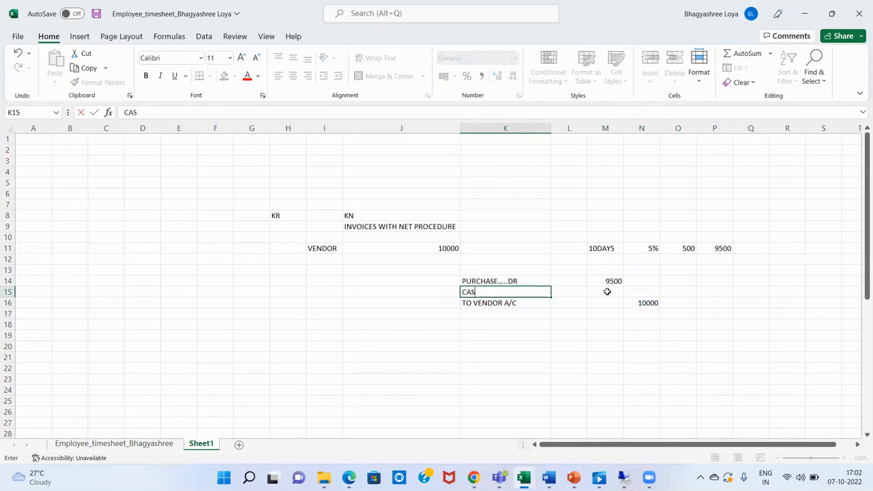
text(H DISC CLE)
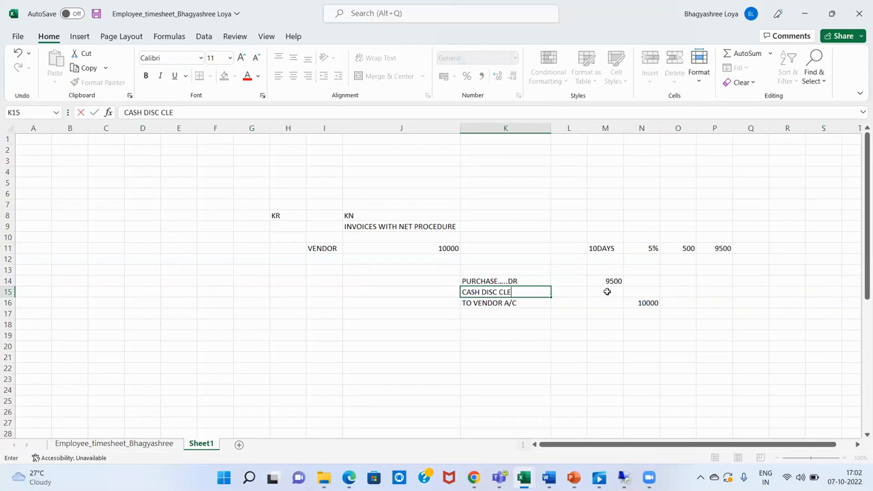
text(ARING A/C)
click(607, 292)
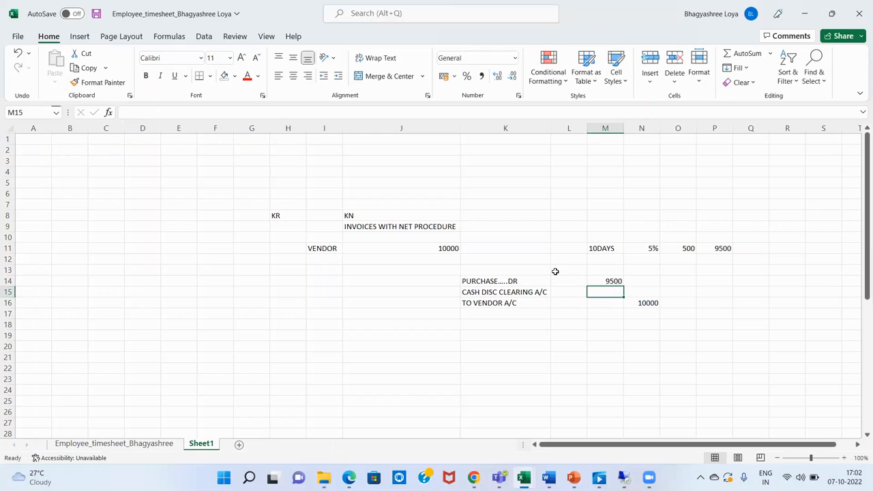
text(500)
key(Return)
Label the journal entry INVOICE in J14, beside the purchase line
key(Left)
key(Left)
key(Up)
key(Down)
key(Up)
key(Up)
key(Left)
text(INV)
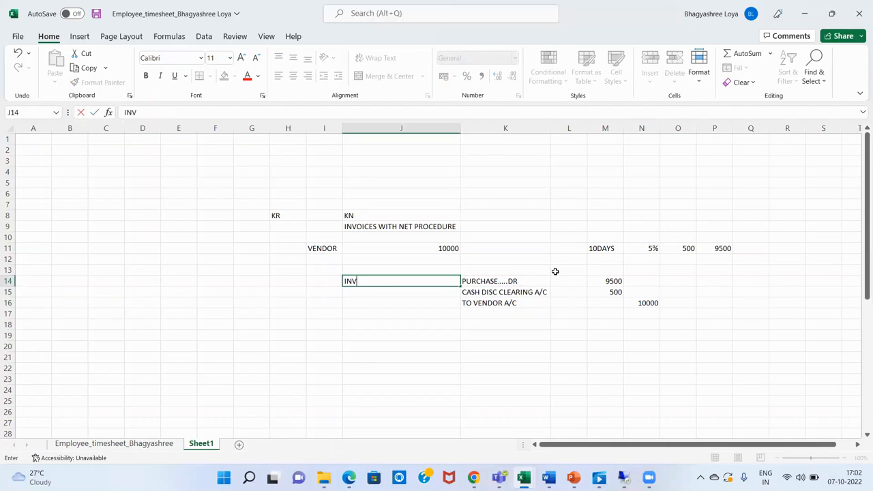
text(IOICE)
key(Return)
key(Up)
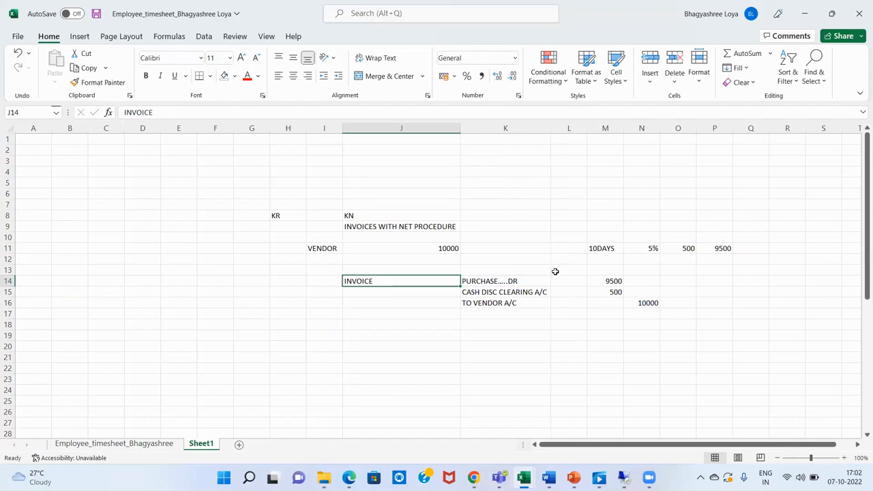
key(Right)
key(Down)
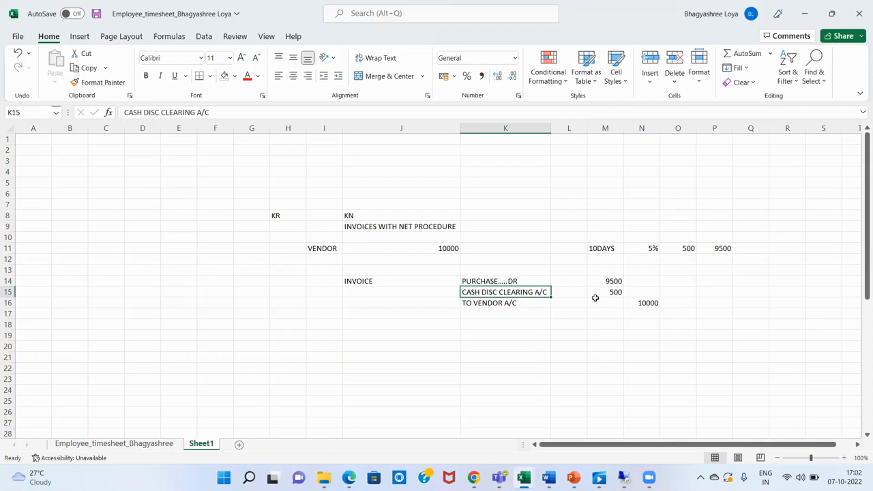
Enter the label PAYMENT in J19 below the invoice entry
click(480, 333)
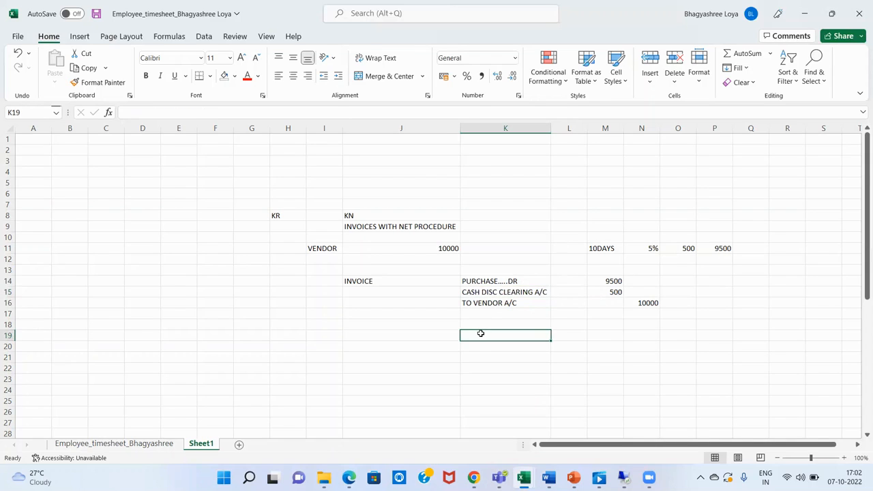
key(Left)
text(P)
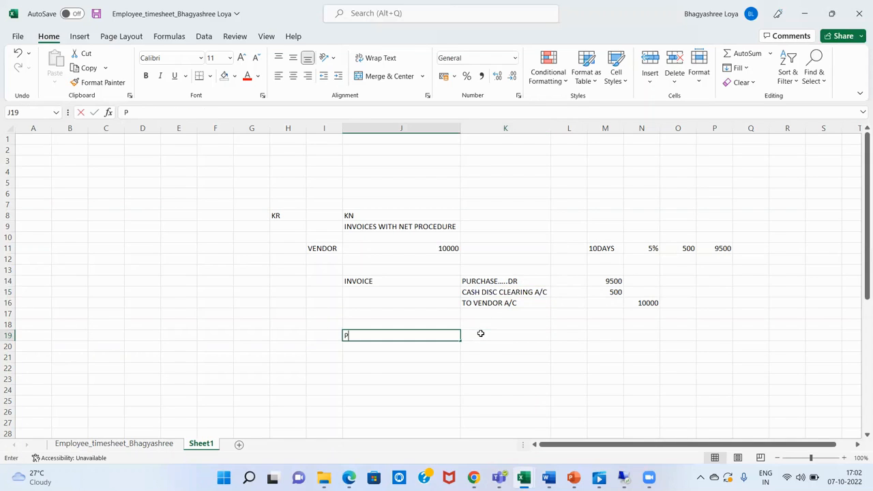
text(AYMENT)
key(Right)
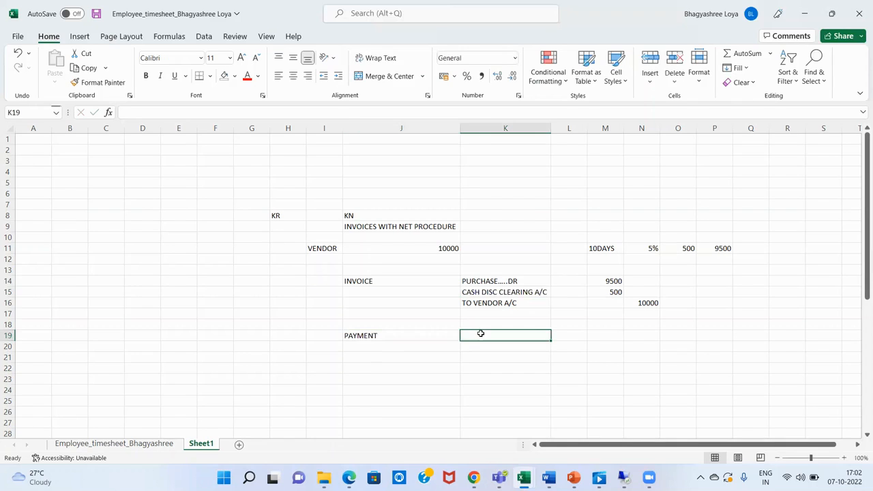
Enter the debit line VENDOR....DR in K19 with an amount of 10000 in M19
text(VE)
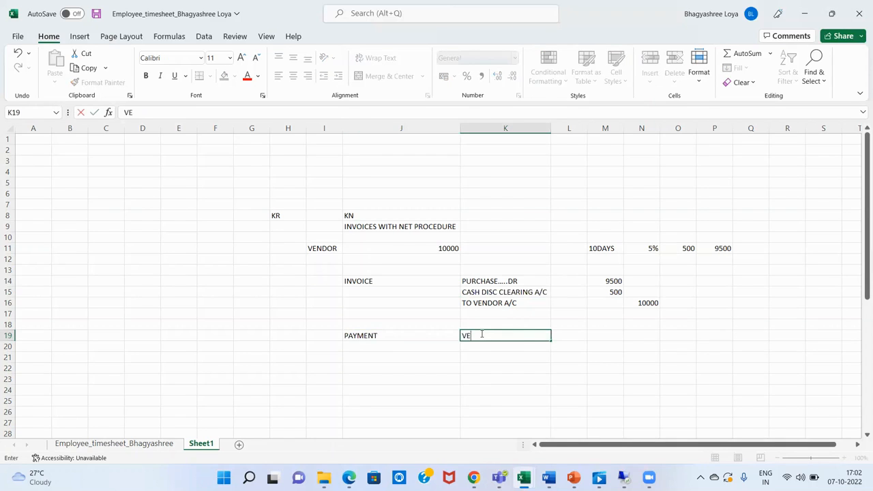
text(NDOR....DR)
key(Right)
key(Right)
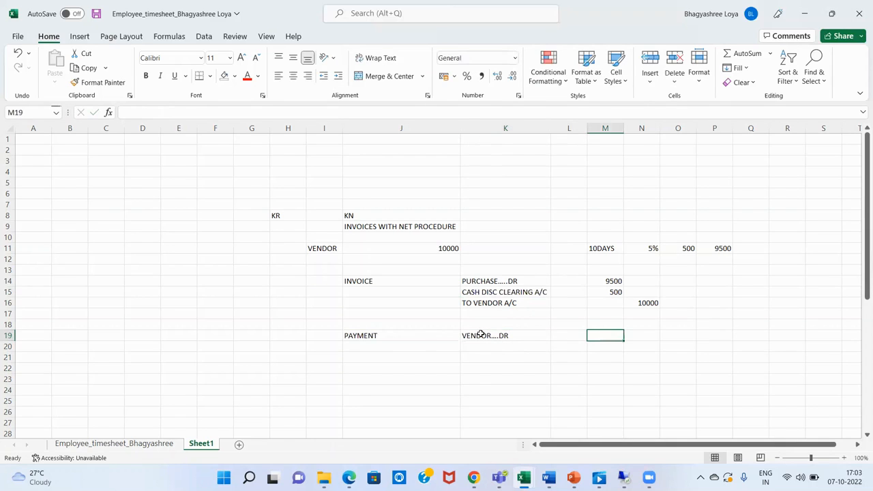
text(10000)
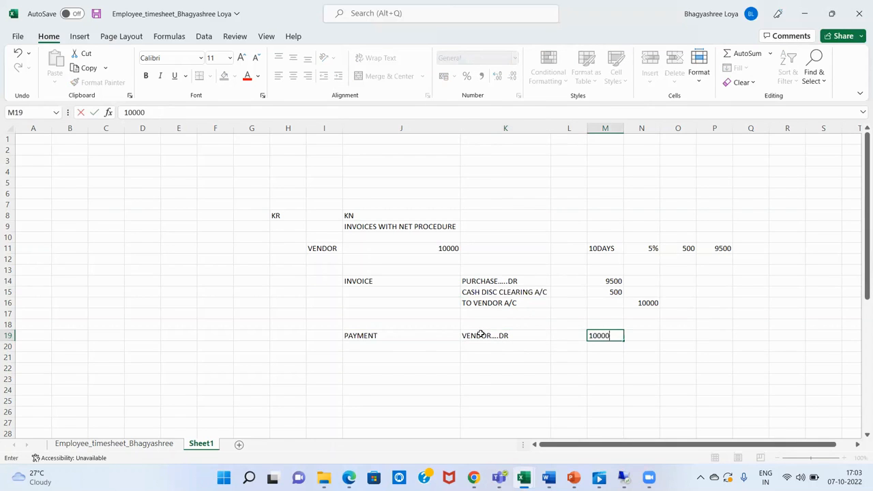
key(Return)
Enter the credit line TO BANK in K21 with an amount of 9500 in N21
key(Right)
key(Down)
text(TO BAN)
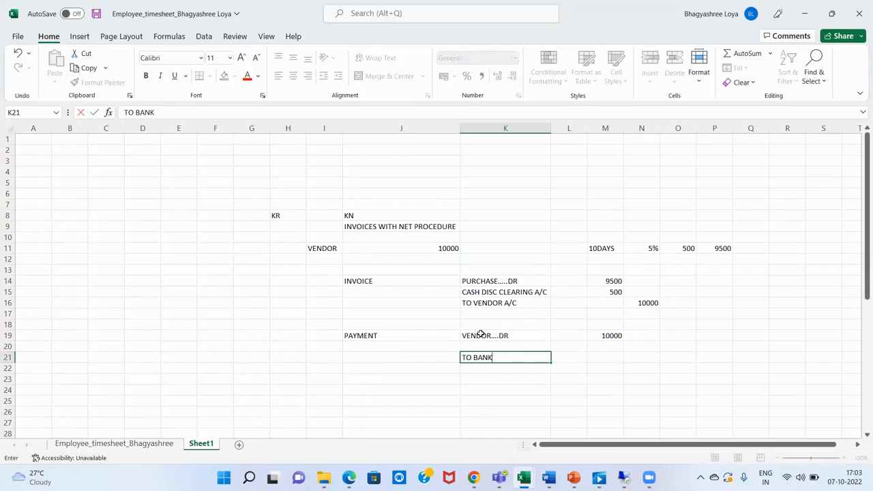
key(Tab)
key(Tab)
key(Tab)
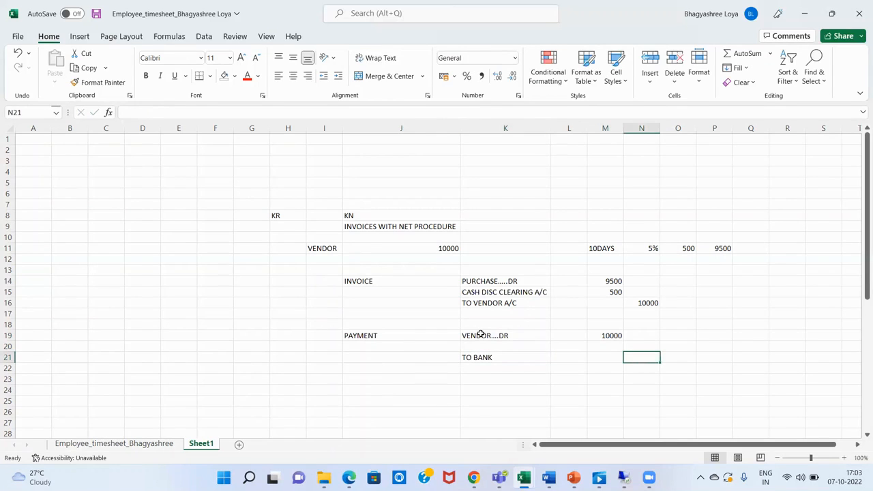
text(9500)
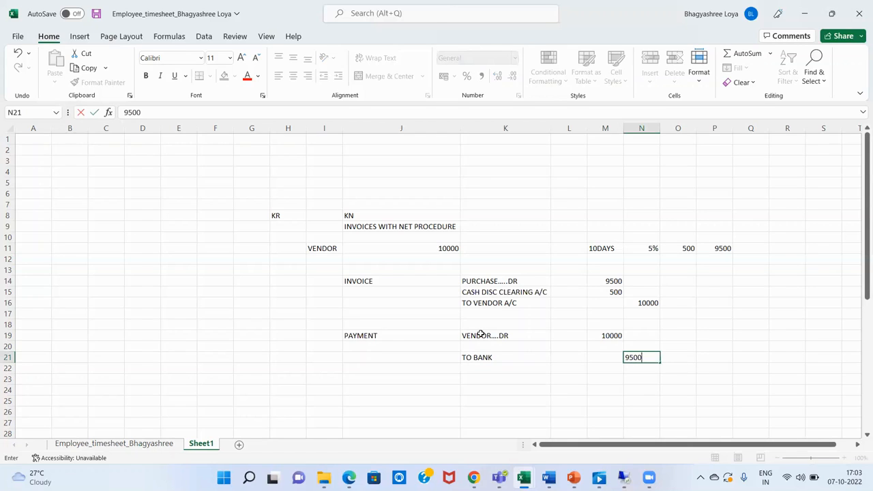
key(Return)
Enter the credit line TO CASH DISC CLEARING in K22 with an amount of 500 in N22
key(Up)
key(Down)
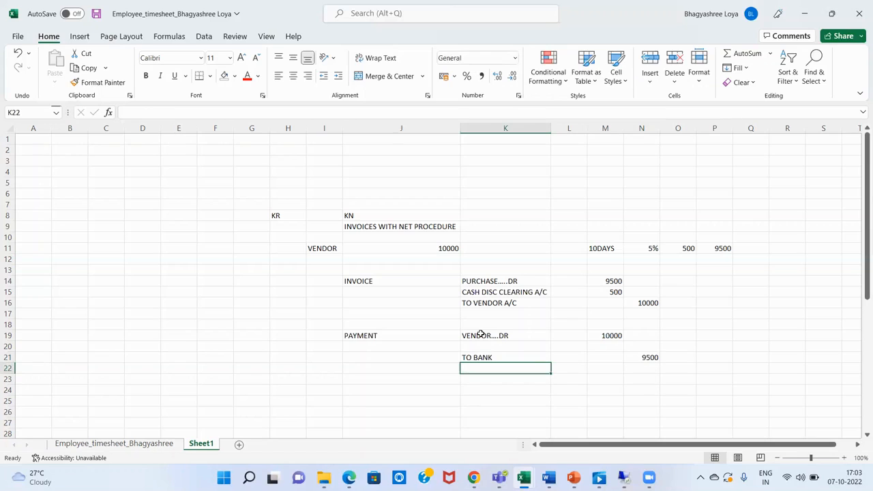
text(TO )
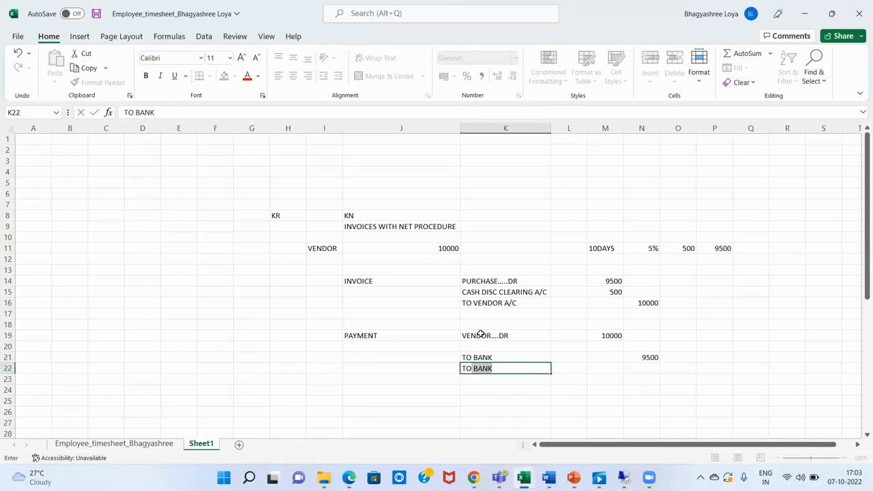
text(CA)
key(Return)
key(Up)
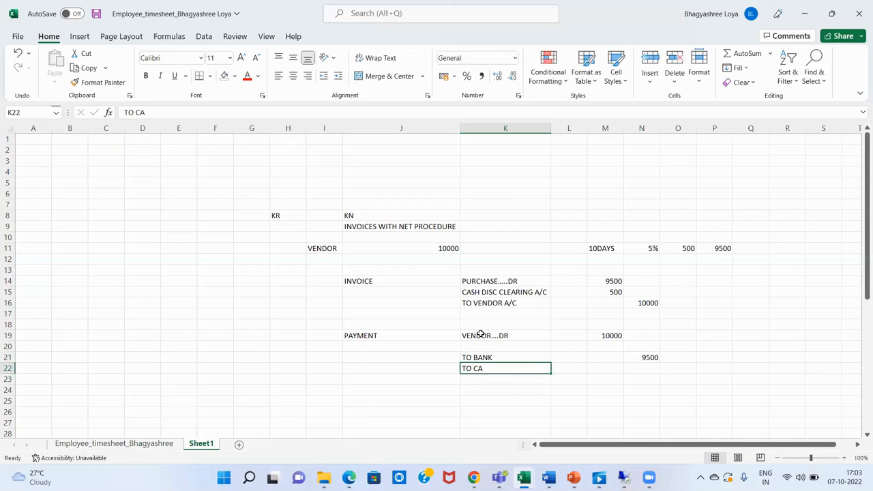
key(F2)
text(SH D)
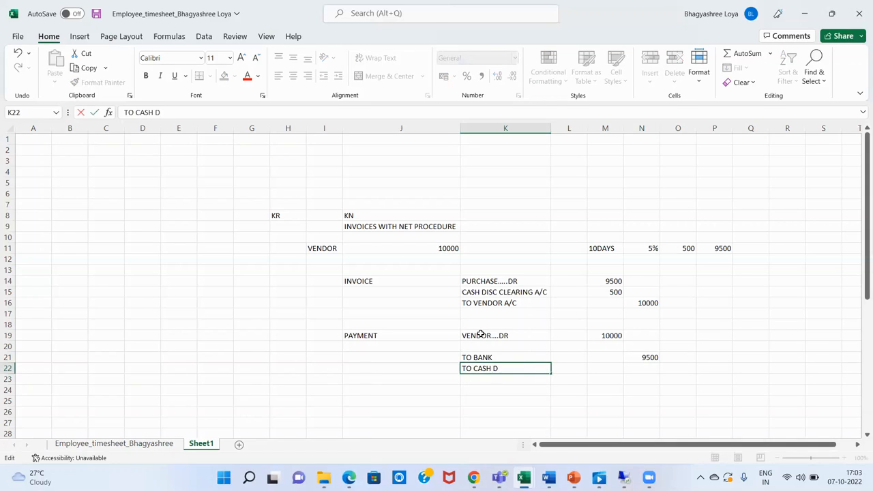
text(ISC CLEARING)
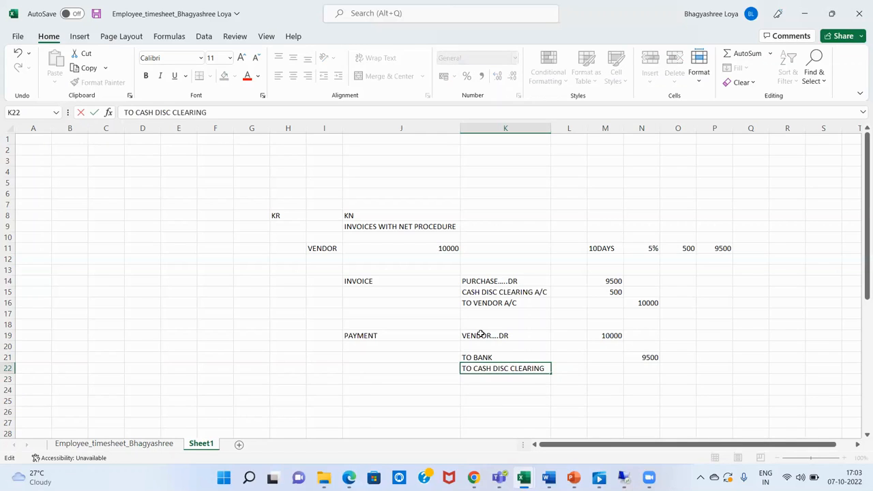
key(Tab)
key(Tab)
key(Tab)
text(500)
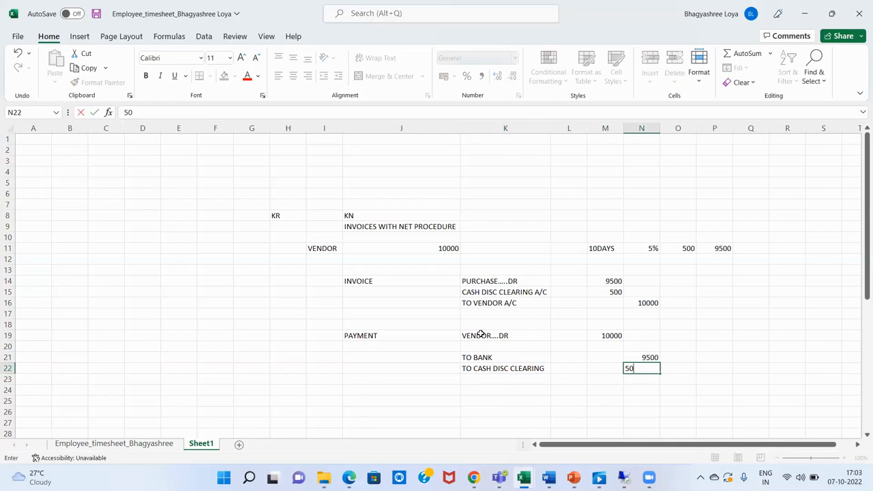
key(Return)
Compare the debit and credit amounts of the invoice entry with those of the payment entry
key(Right)
key(Up)
key(Up)
key(Up)
key(Up)
key(Up)
key(Up)
key(Up)
key(Up)
key(Up)
key(Down)
key(Down)
key(Up)
key(Up)
key(Right)
key(Down)
key(Down)
key(Down)
key(Down)
key(Down)
key(Down)
key(Down)
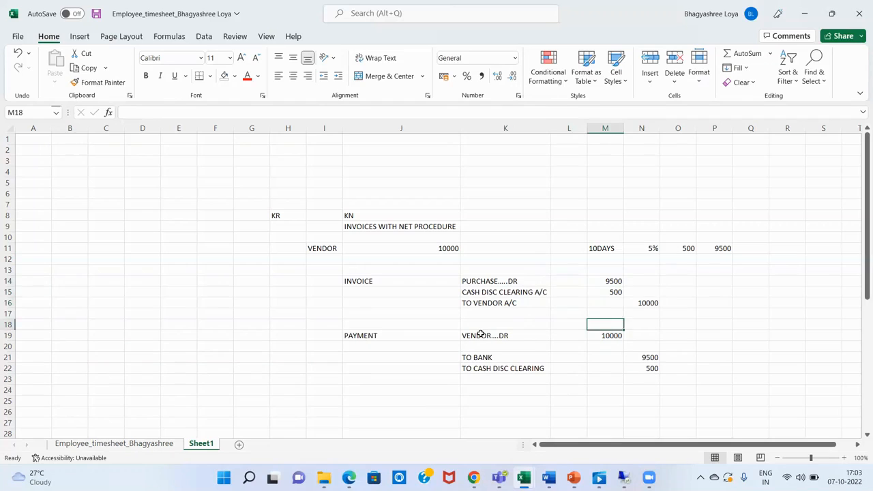
key(Right)
key(Left)
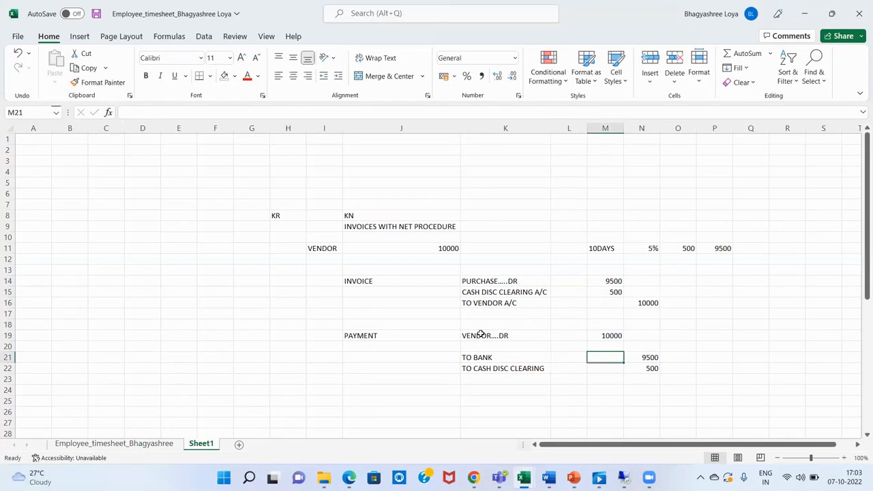
Copy the payment entry in K19:N22 and paste the copy starting at K25
key(Up)
key(Left)
key(Left)
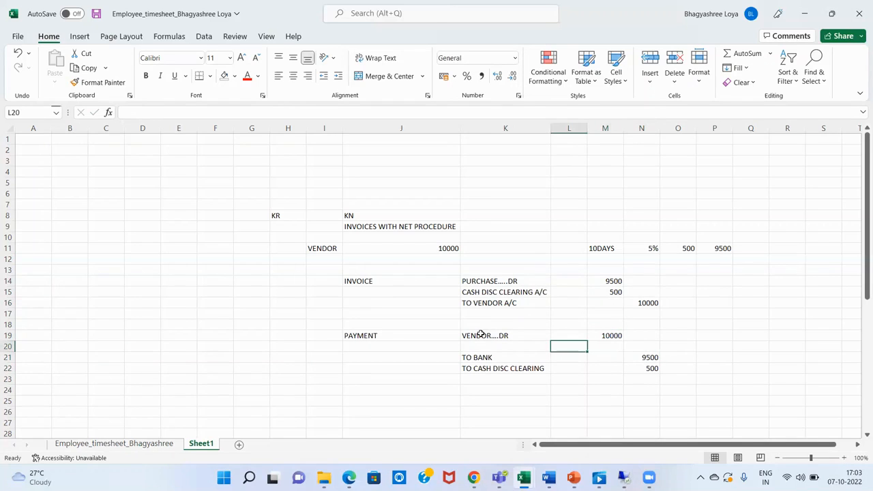
key(Down)
key(Down)
key(Down)
key(Down)
key(Up)
key(Up)
key(Up)
key(Up)
key(Up)
key(shift+Down)
key(shift+Down)
key(shift+Down)
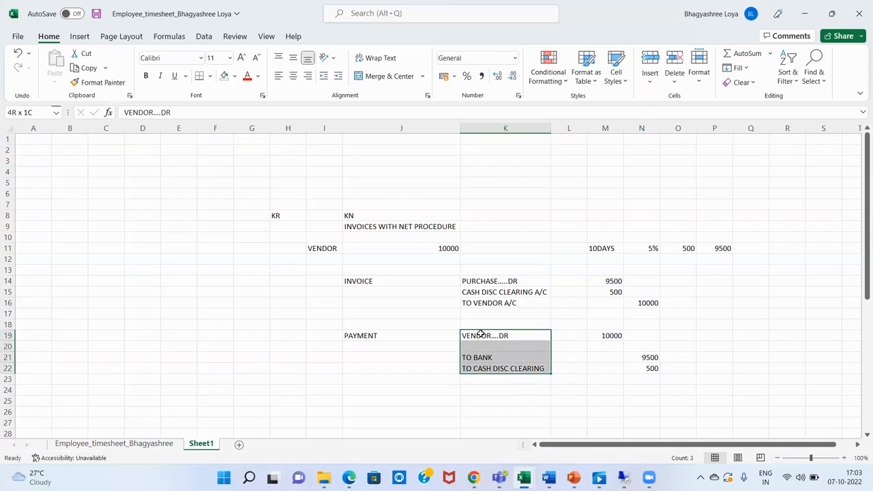
key(shift+Right)
key(shift+Right)
key(shift+Right)
key(ctrl+c)
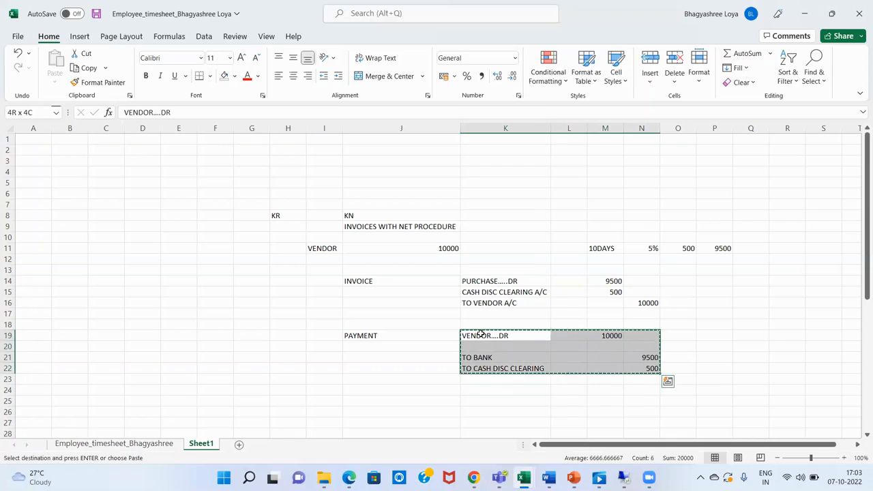
key(Down)
key(Down)
key(Down)
key(Down)
key(Down)
key(Down)
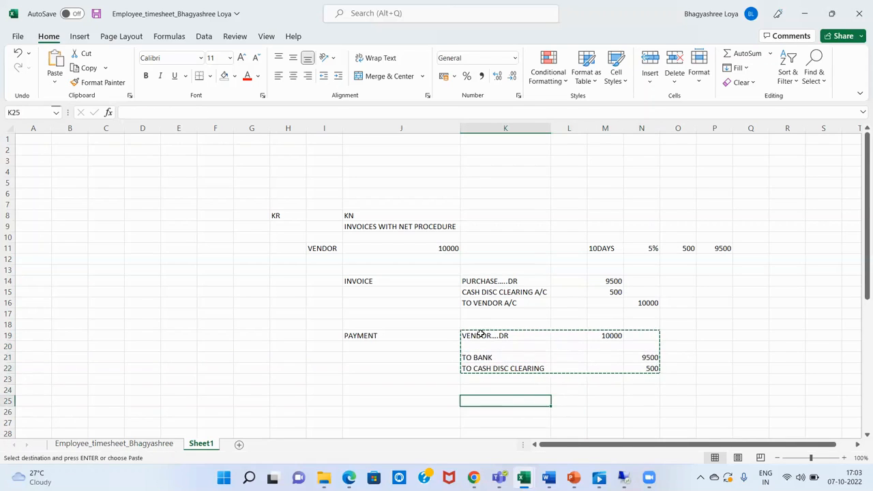
key(Return)
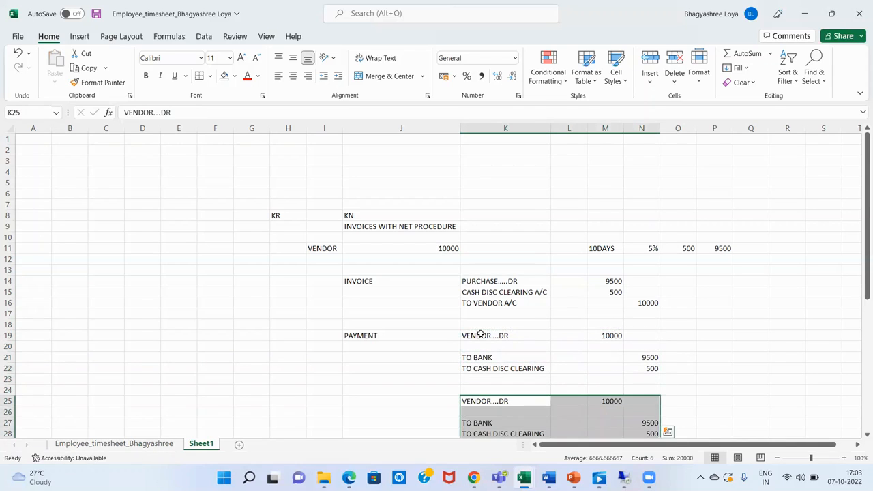
Add a second discount term below the 10-day one, with 20 DAYS in M12 and 2% in N12
click(604, 251)
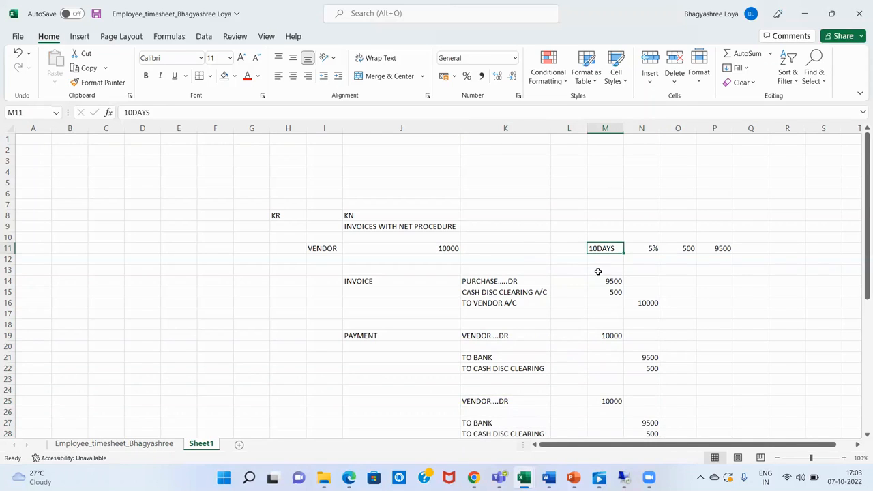
click(598, 262)
text(20 DAYS)
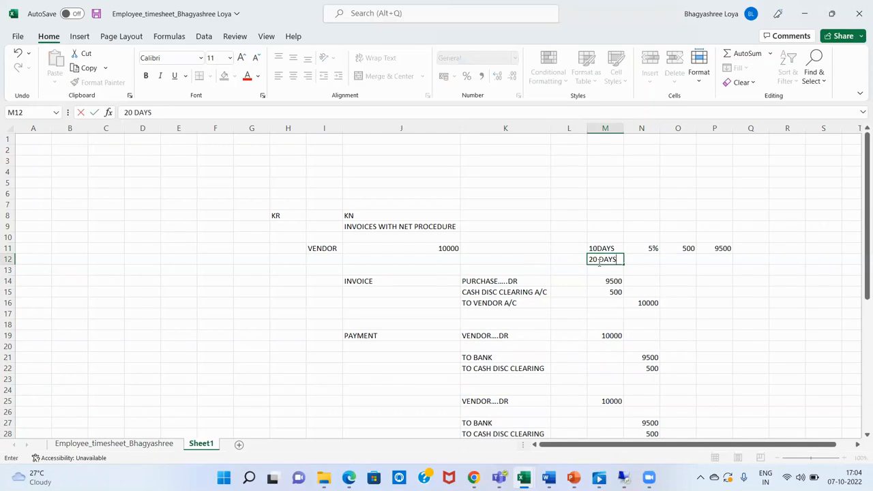
key(Tab)
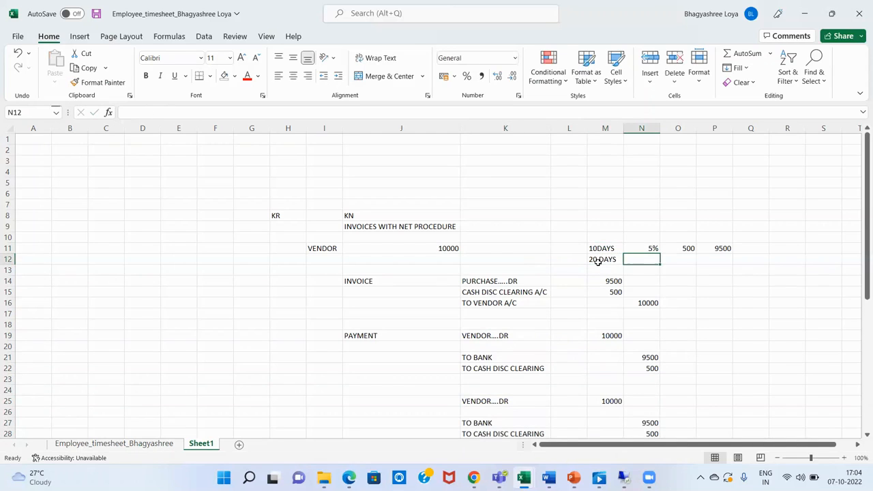
text(2%)
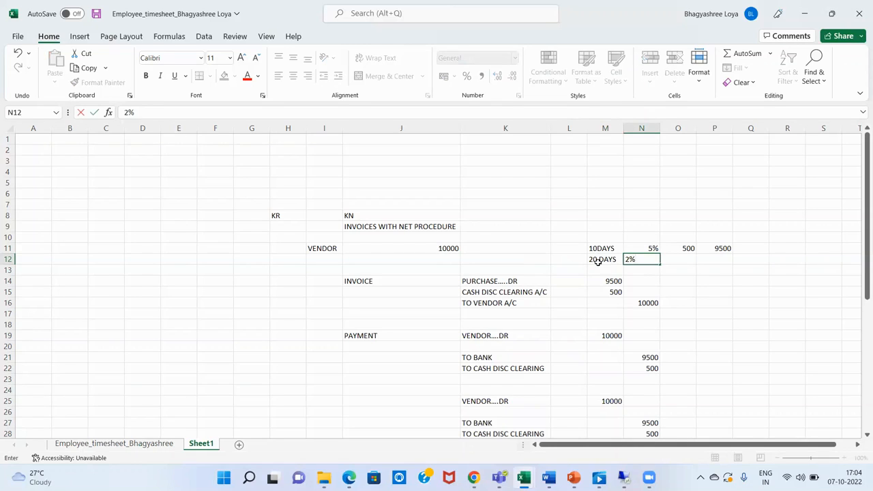
key(Return)
Check the bank amount in the copied payment entry in K25:N28
click(596, 260)
key(Down)
key(Down)
key(Down)
key(Down)
key(Down)
key(Down)
key(Down)
key(Down)
key(Down)
key(Down)
key(Down)
key(Down)
key(Down)
key(Down)
key(Down)
key(Down)
key(Down)
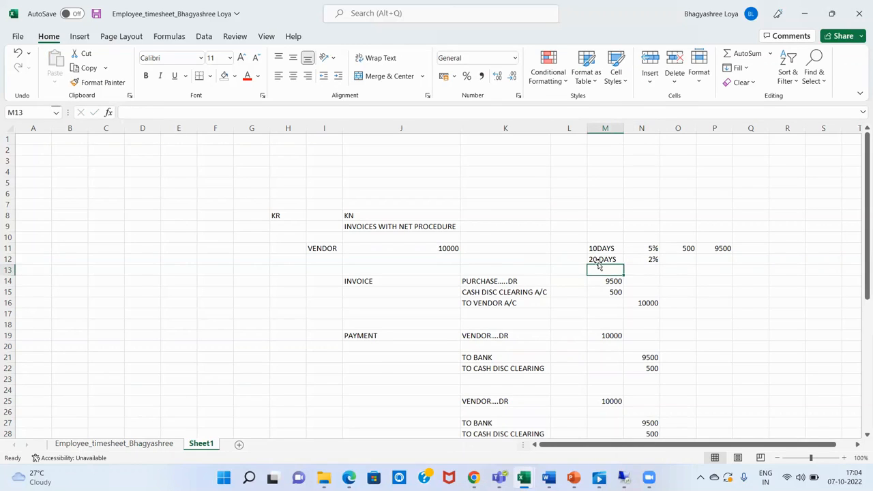
key(Up)
key(Up)
key(Up)
key(Up)
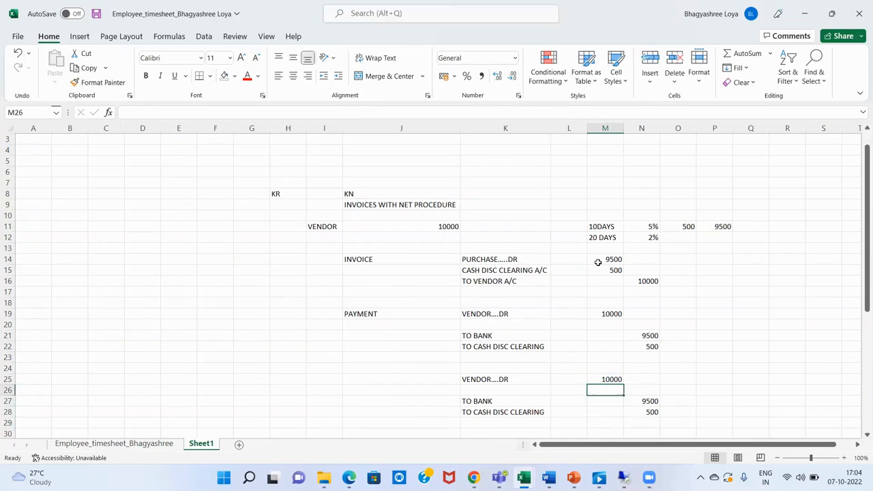
key(Down)
key(Down)
key(Right)
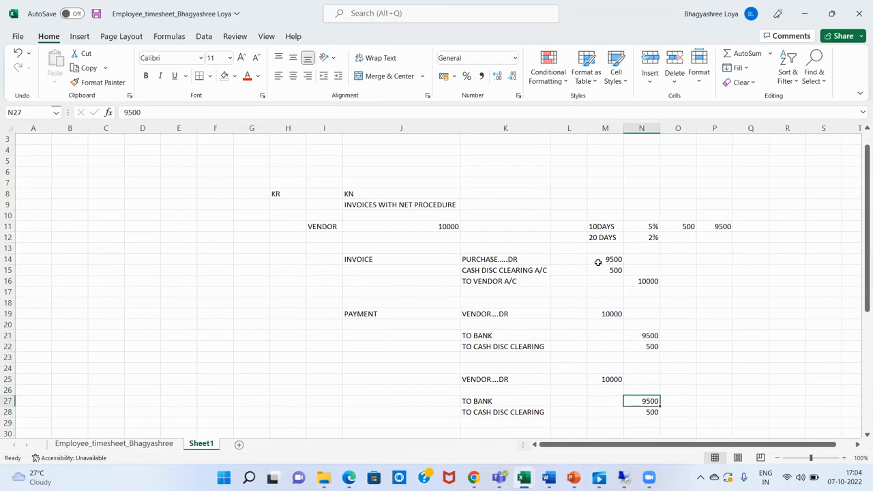
Enter the discount amount 200 for the 20-day term in O12
key(Up)
key(Up)
key(Up)
key(Up)
key(Up)
key(Up)
key(Up)
key(Up)
key(Up)
key(Up)
key(Up)
key(Up)
key(Up)
key(Up)
key(Right)
key(Up)
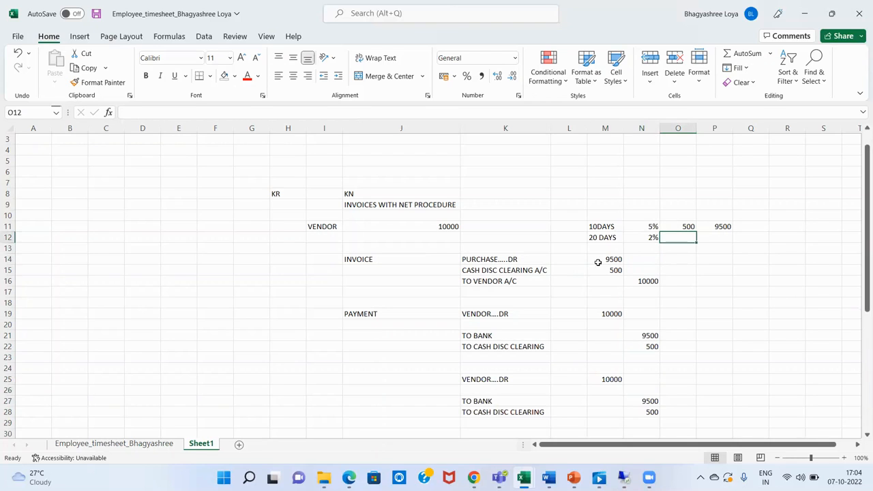
text(200)
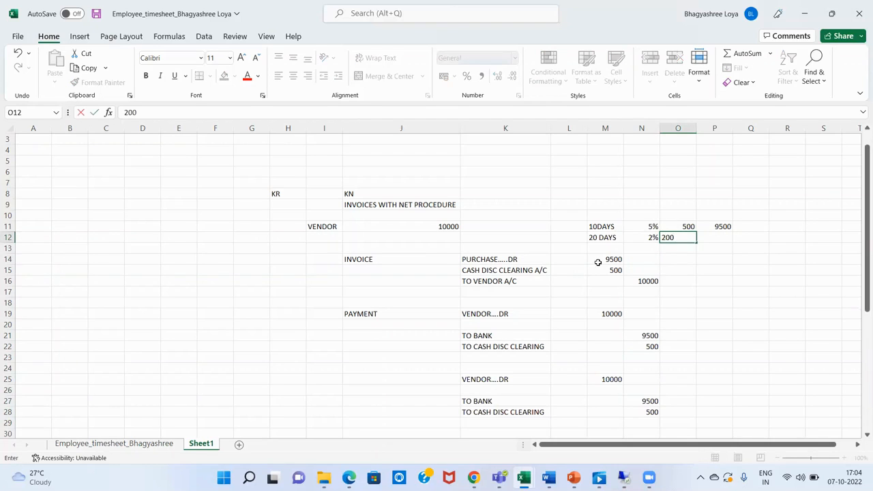
key(Return)
Set the TO BANK amount of the second payment entry in N27 to 9800
key(Down)
key(Down)
key(Down)
key(Down)
key(Down)
key(Down)
key(Down)
key(Down)
key(Down)
key(Down)
key(Down)
key(Down)
key(Down)
key(Down)
key(Down)
key(Down)
key(Left)
key(Up)
key(Up)
text(9800)
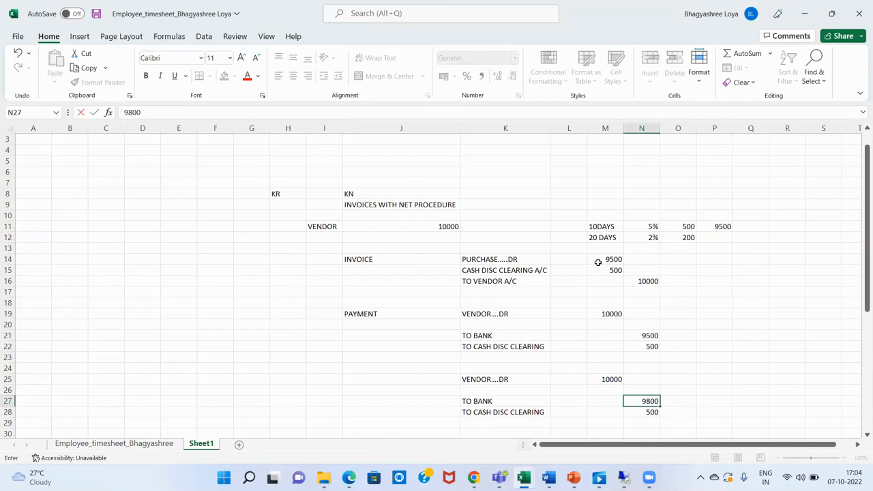
key(Return)
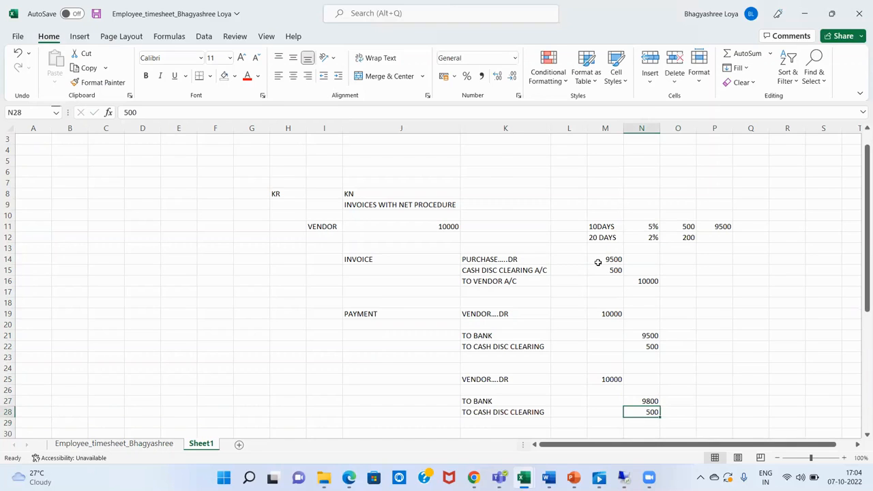
Add the debit line CASH DISC LOST A/C in K26 with an amount of 300 in M26
key(Up)
key(Left)
key(Up)
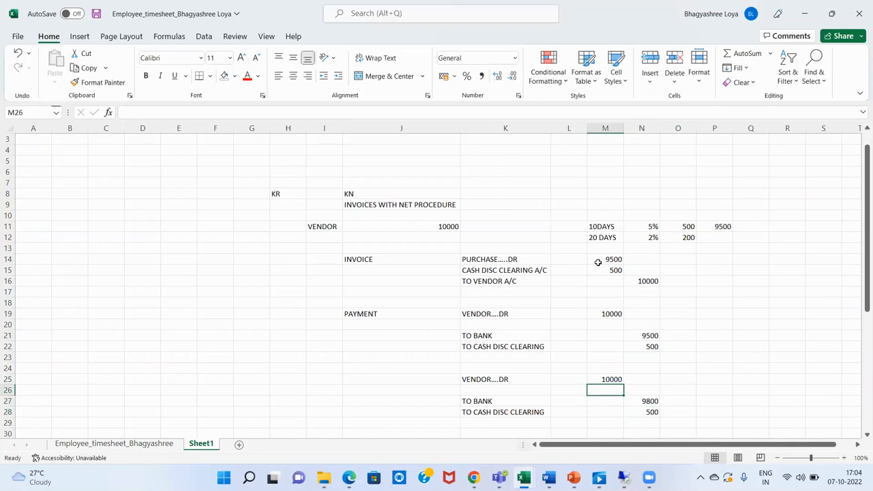
key(Left)
key(Left)
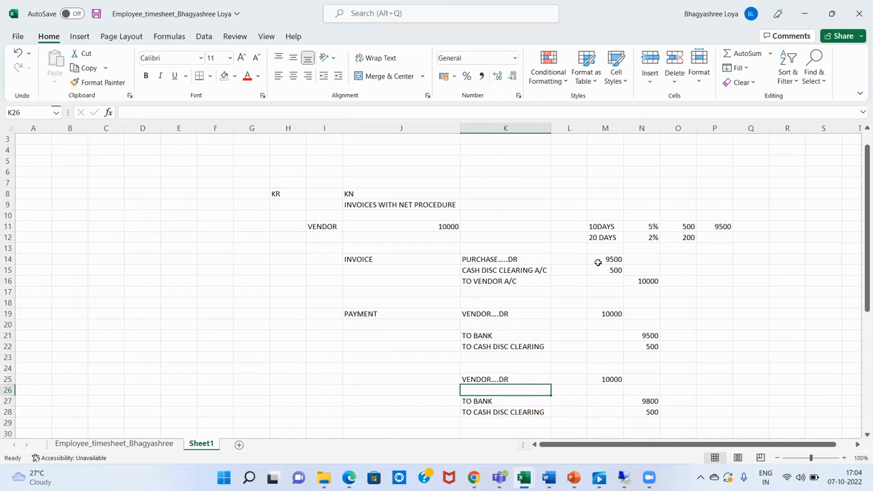
text(CASH DISC)
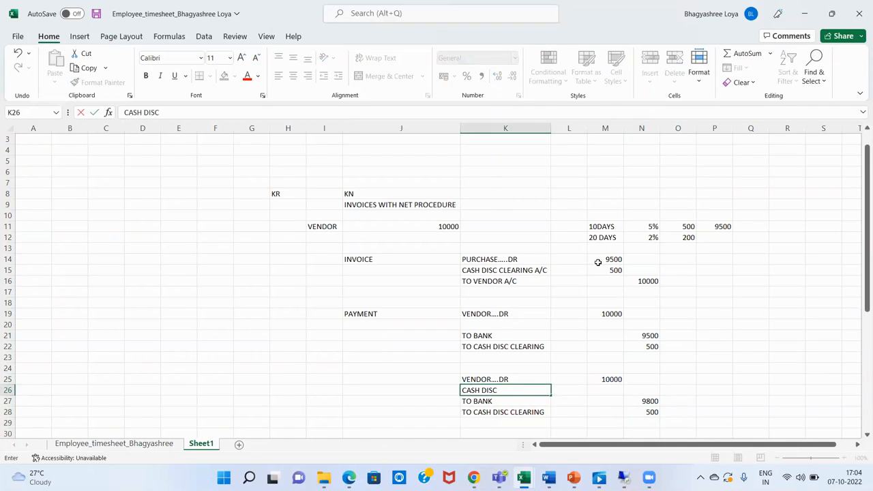
text( LOST A/C)
key(Tab)
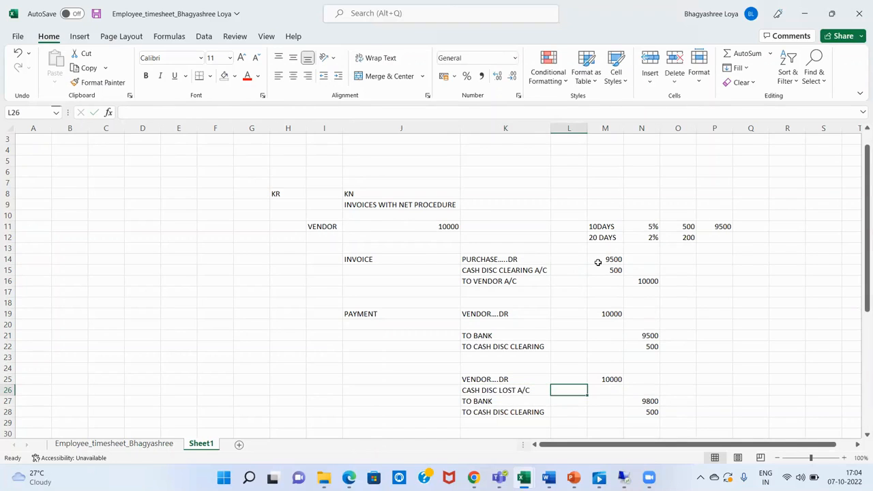
key(Tab)
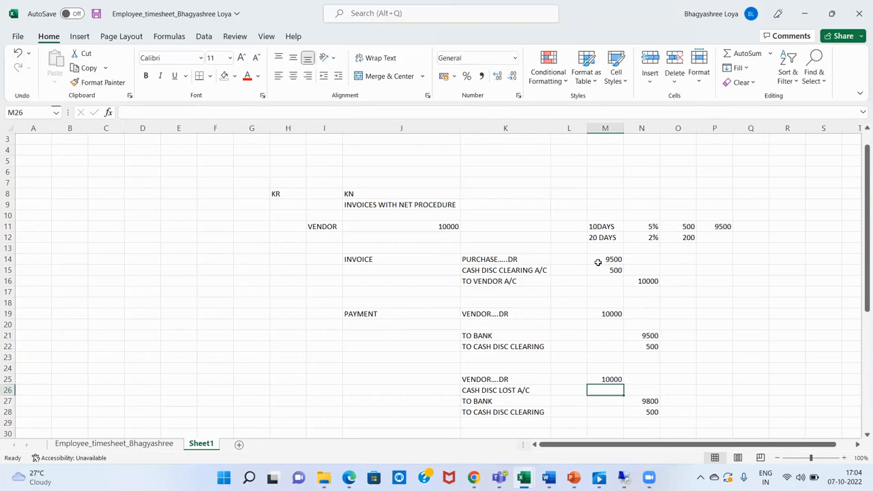
text(300)
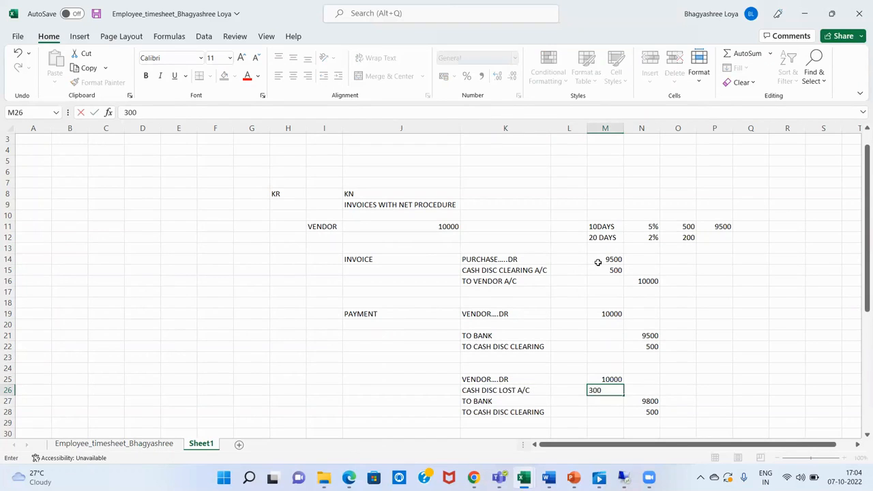
key(Return)
Make the CASH DISC LOST A/C line in K26:M26 bold and fill it with standard yellow
key(Up)
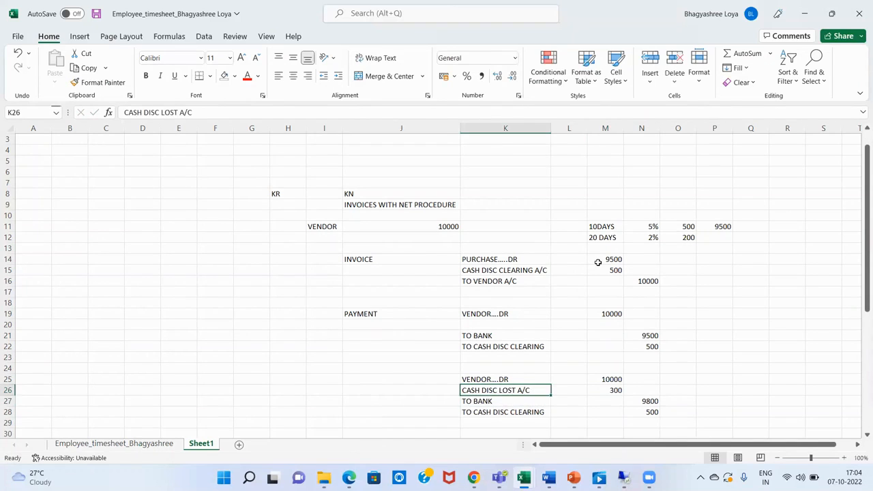
key(shift+Right)
key(shift+Right)
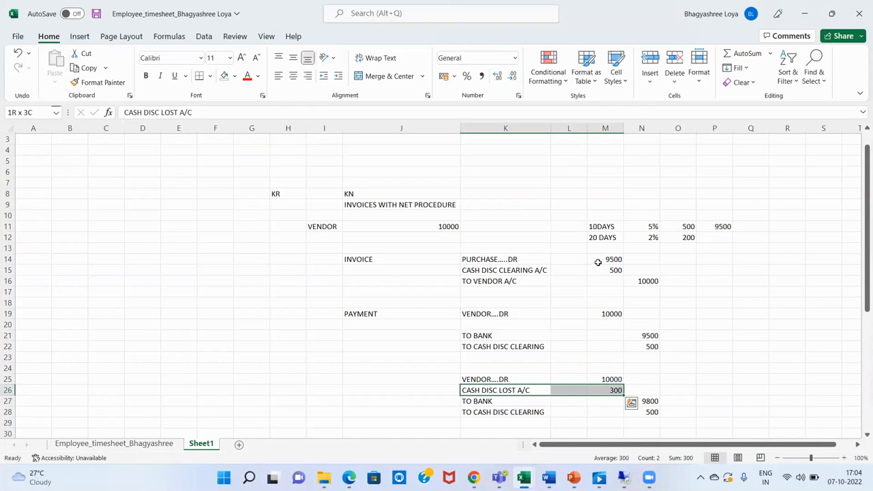
key(ctrl+b)
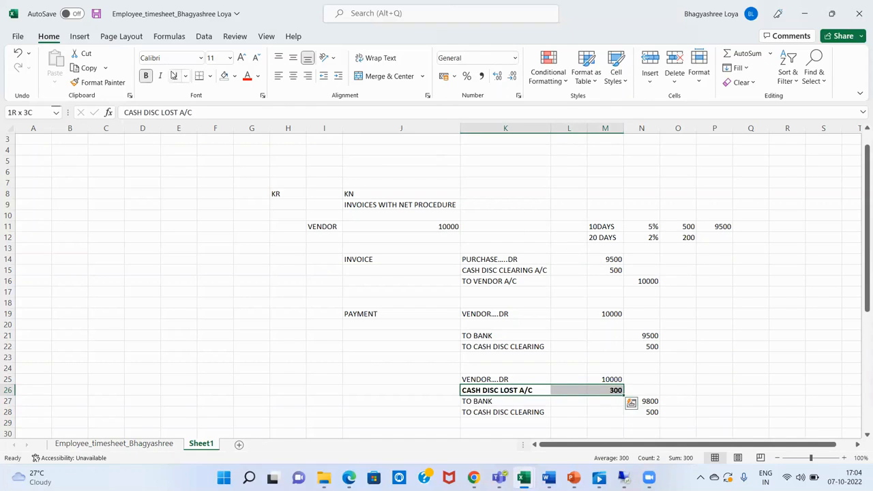
click(234, 77)
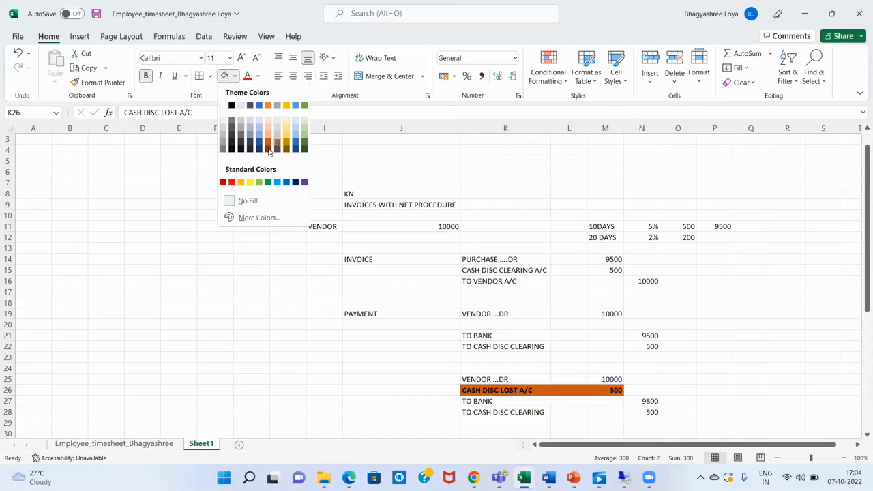
click(250, 183)
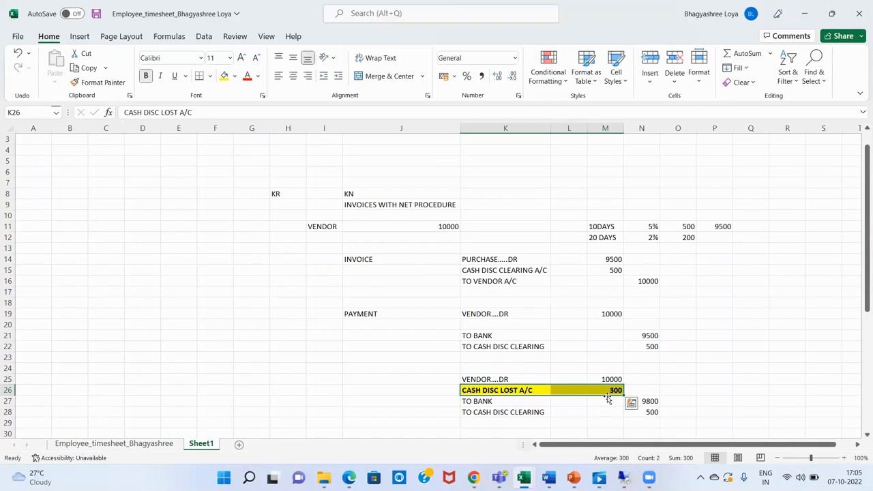
Compare the credit total of N27:N28 with the debit total of M25:M26 in the second payment entry
click(661, 389)
key(Left)
key(Left)
key(Down)
key(Down)
key(Right)
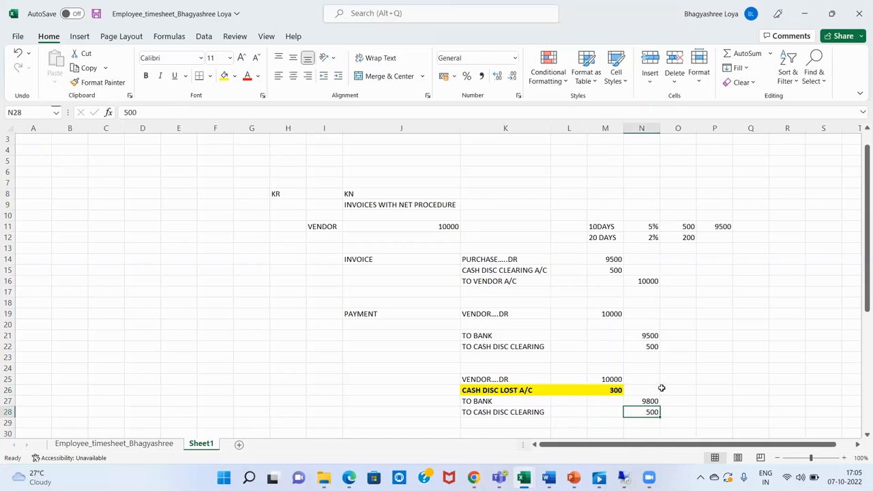
key(shift+Up)
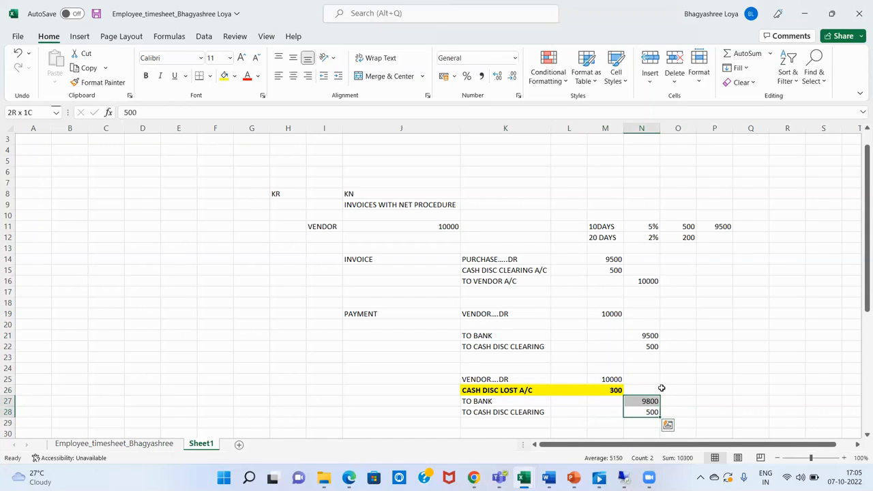
key(Left)
key(Up)
key(Up)
key(shift+Up)
key(Down)
key(Down)
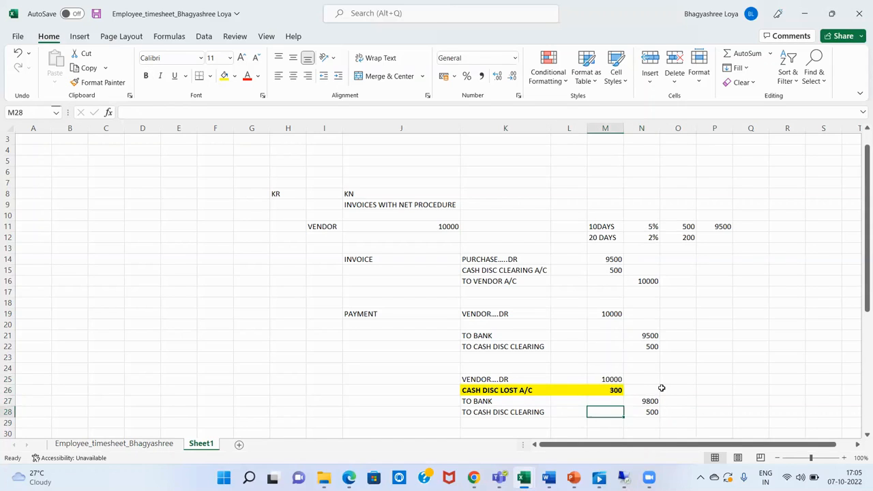
Start a numbered list of accounts below the second payment entry by entering 1 in I30
key(Down)
key(Down)
key(Left)
key(Left)
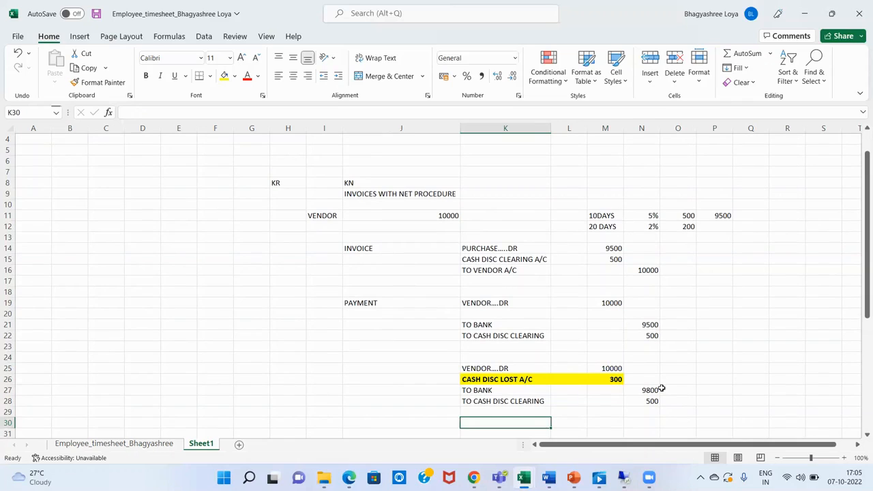
key(Left)
key(Left)
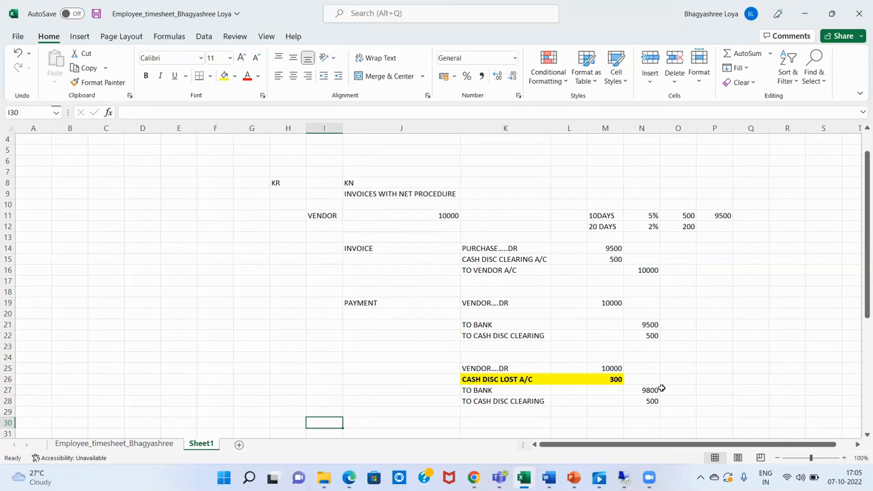
key(Down)
key(Down)
key(Down)
key(Down)
key(Down)
key(Down)
key(Down)
key(Down)
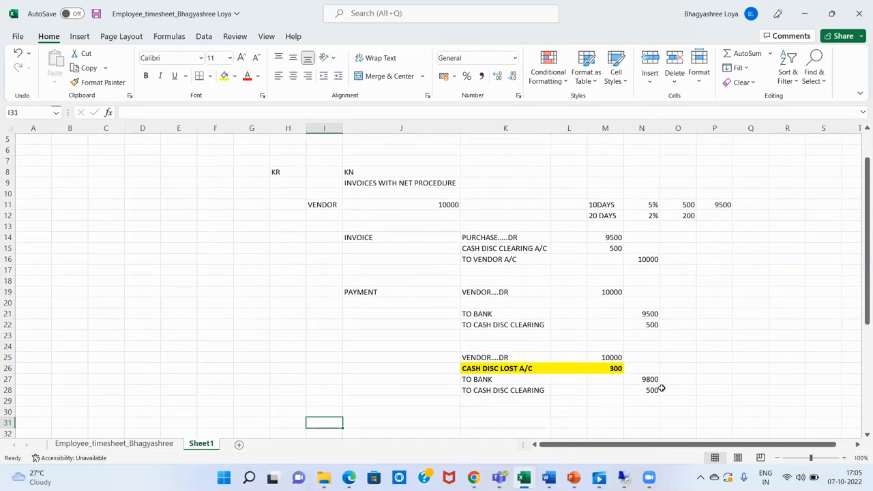
key(Up)
key(Up)
key(Up)
key(Up)
key(Up)
key(Up)
key(Up)
key(Up)
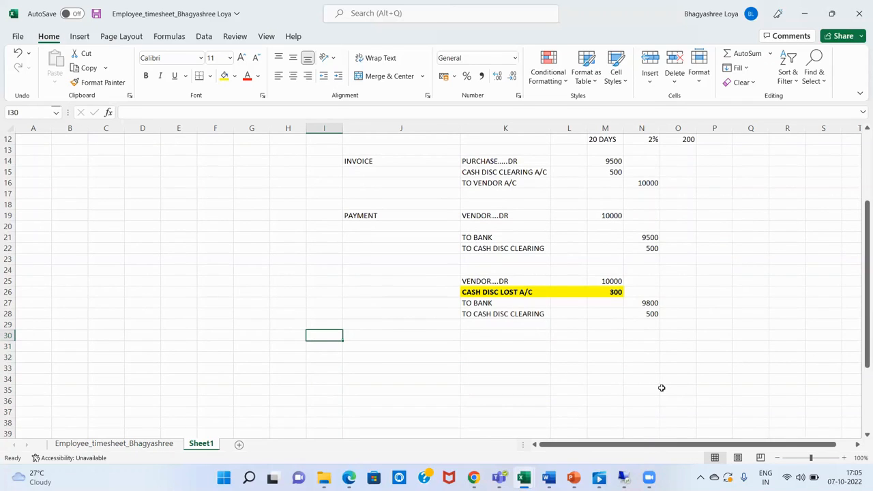
key(Up)
key(Down)
key(Down)
key(Up)
text(1)
key(Tab)
Copy the label CASH DISC CLEARING A/C from K15 and paste it into J30 beside number 1
key(Up)
key(Up)
key(Up)
key(Up)
key(Up)
key(Up)
key(Up)
key(Up)
key(Up)
key(Up)
key(Up)
key(Up)
key(Right)
key(Up)
key(Up)
key(Up)
key(ctrl+c)
key(Down)
key(Down)
key(Down)
key(Down)
key(Down)
key(Down)
key(Down)
key(Down)
key(Down)
key(Down)
key(Down)
key(Down)
key(Left)
key(Down)
key(Down)
key(Down)
key(Return)
Enter B/S in K30 beside the CASH DISC CLEARING A/C list entry
key(Right)
text(B)
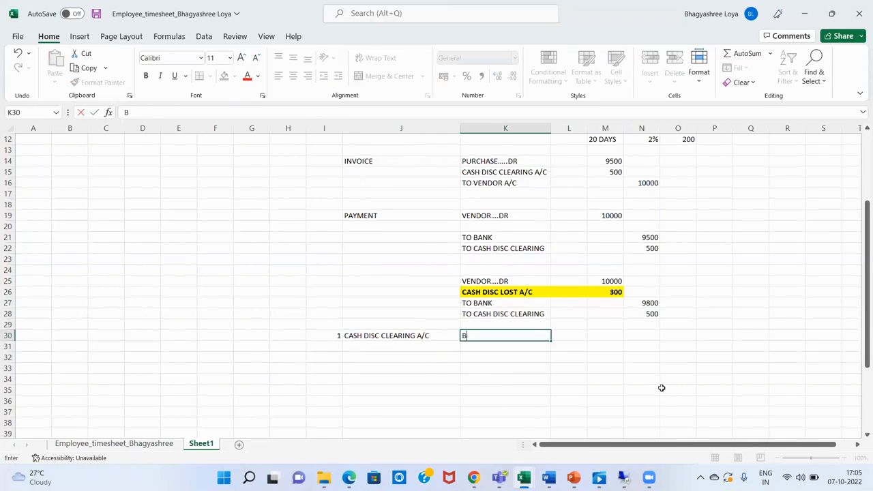
text(/S)
key(Return)
Copy the CASH DISC LOST A/C label from K26 into J31 and number the entry 2 in I31
key(Left)
key(Right)
key(Up)
key(Up)
key(Up)
key(Up)
key(Up)
key(ctrl+c)
key(Down)
key(Down)
key(Down)
key(Down)
key(Down)
key(Left)
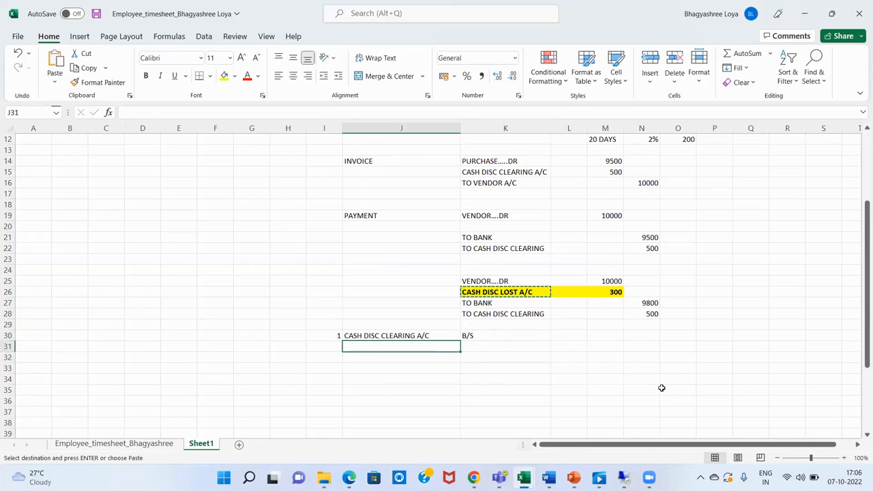
key(Return)
key(Left)
text(2)
key(Return)
Enter P/L in K31 as the classification of the CASH DISC LOST A/C list entry
key(Right)
key(Right)
key(Up)
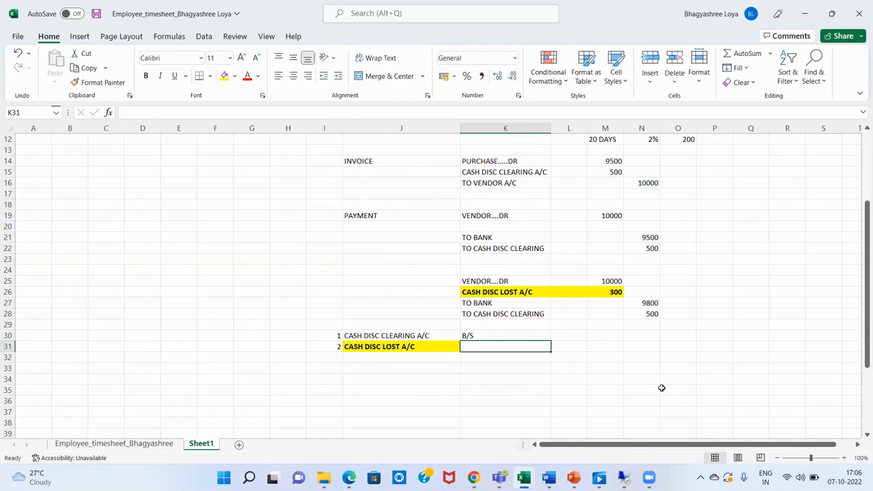
text(P/L)
key(Return)
Continue the list numbering with 3 in I33 and 4 in I34, leaving row 32 blank
key(Left)
key(Left)
key(Down)
text(3)
key(Return)
text(4)
Enter DISC REC A/C in J33 beside number 3 and classify it as P/L in K33
key(Right)
key(Up)
text(D)
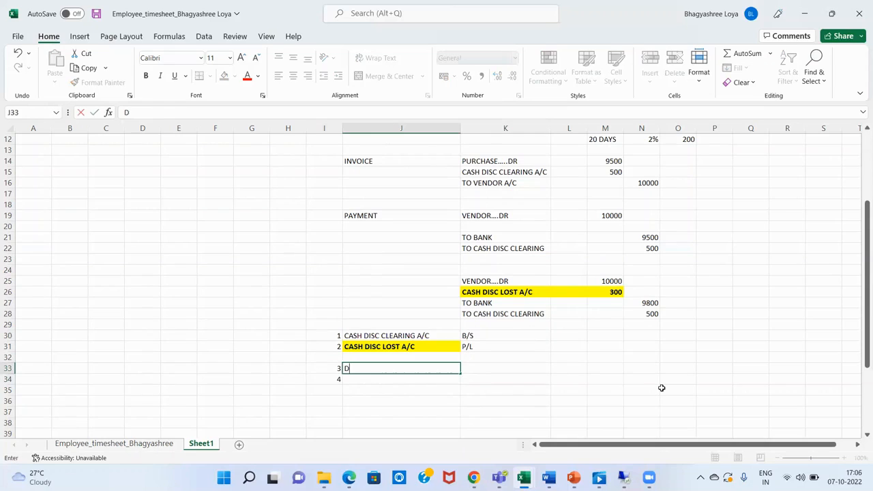
text(ISC REC A/C)
key(Tab)
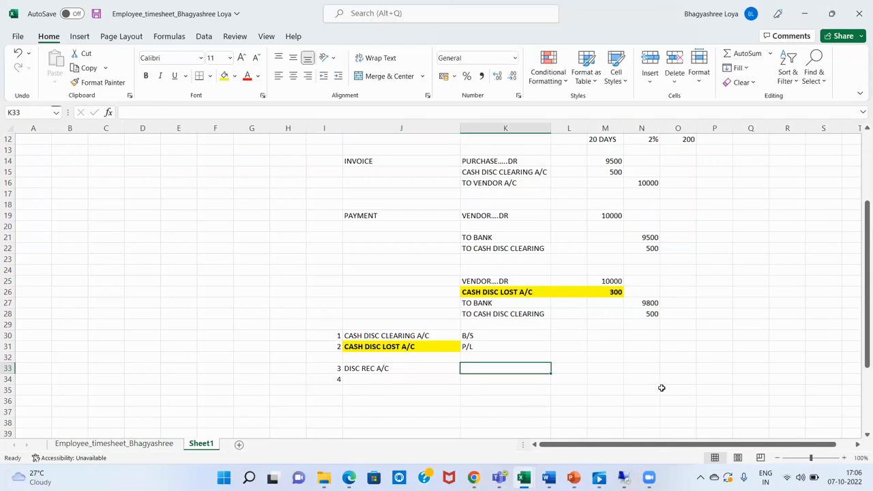
text(P/L)
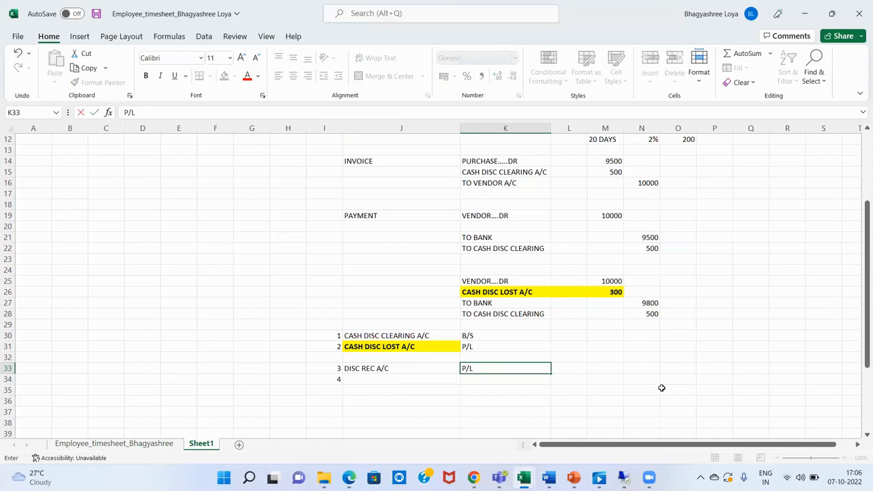
key(Return)
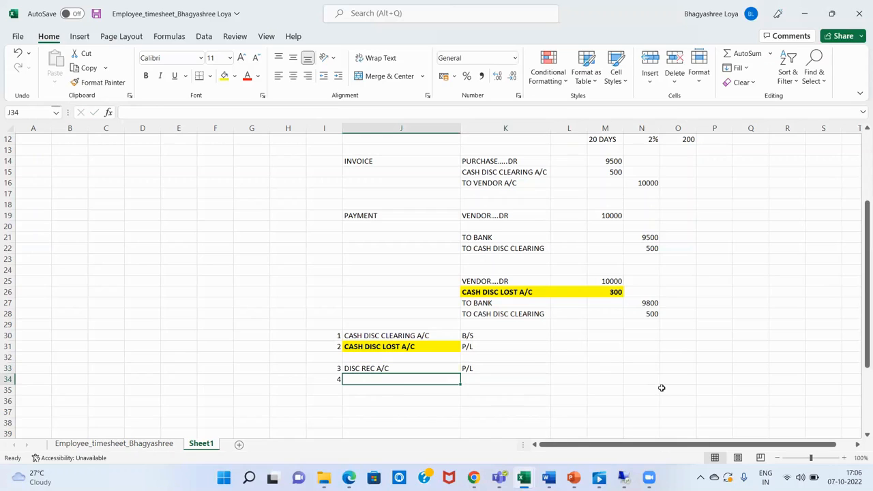
Enter DISC LOST A/C in J34 beside number 4 and classify it as P/L in K34
text(DISC LOST A/C)
key(Tab)
text(P/L)
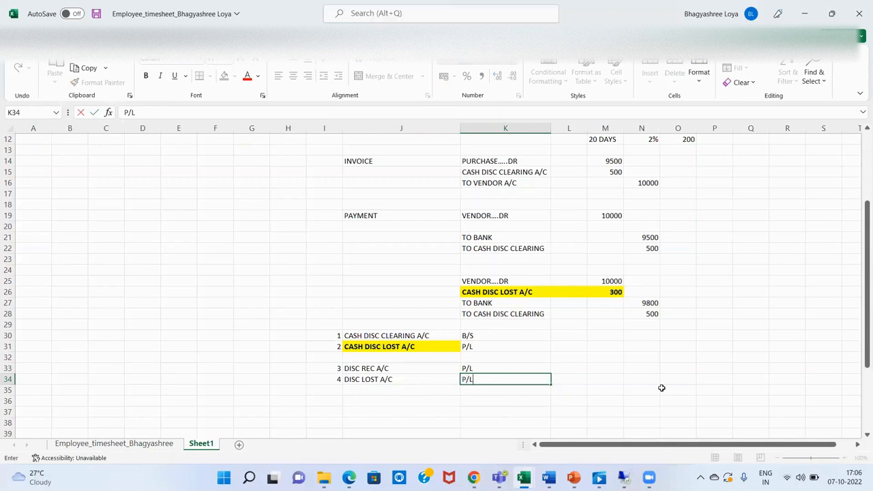
key(Return)
Select the range I30:K35 to review the complete list of discount accounts with their classifications
key(Left)
key(Right)
key(Left)
key(shift+Right)
key(shift+Right)
key(shift+Up)
key(shift+Up)
key(shift+Up)
key(shift+Up)
key(shift+Up)
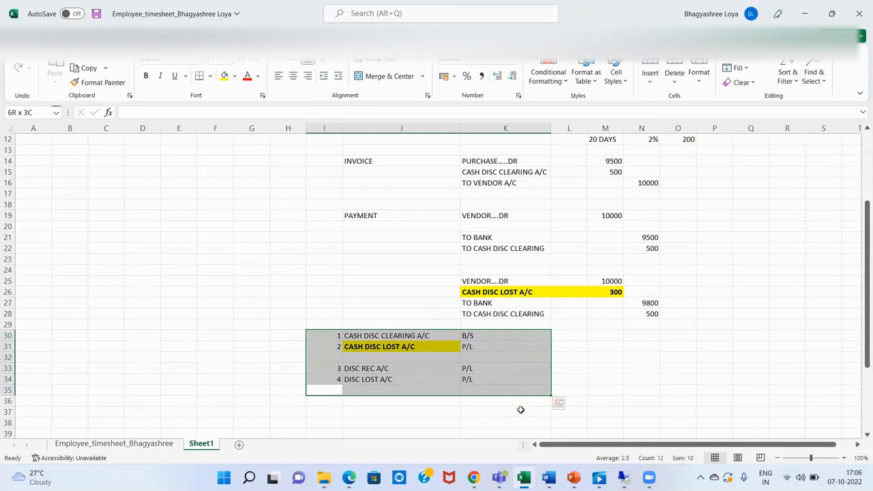
Switch to SAP in the Remote Desktop session and open the G/L account master with transaction FS00
mouse_move(622, 479)
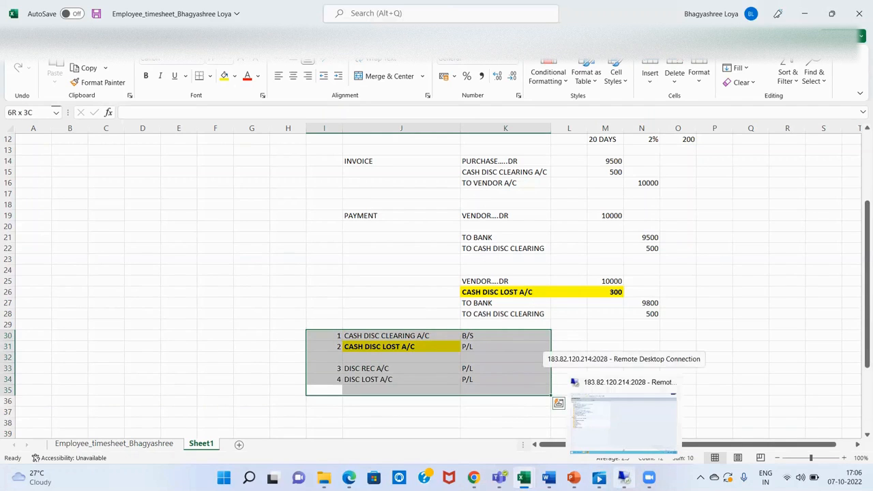
click(622, 417)
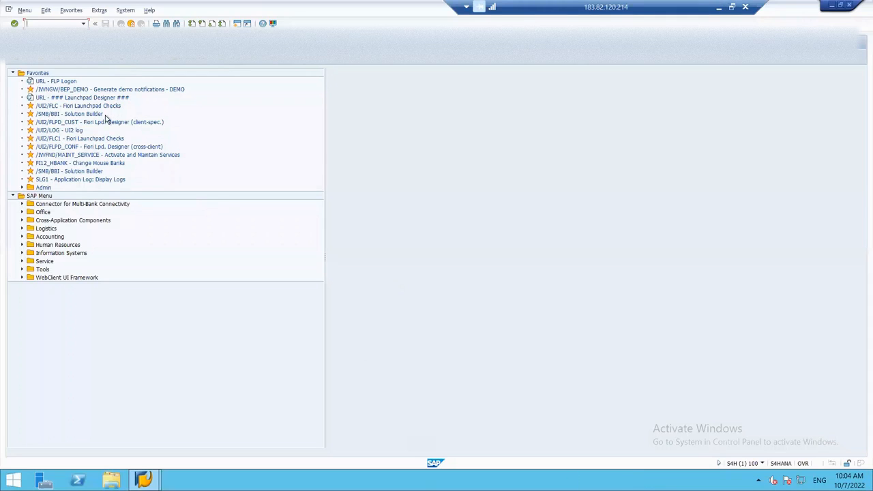
text(H)
text(FS00)
key(Return)
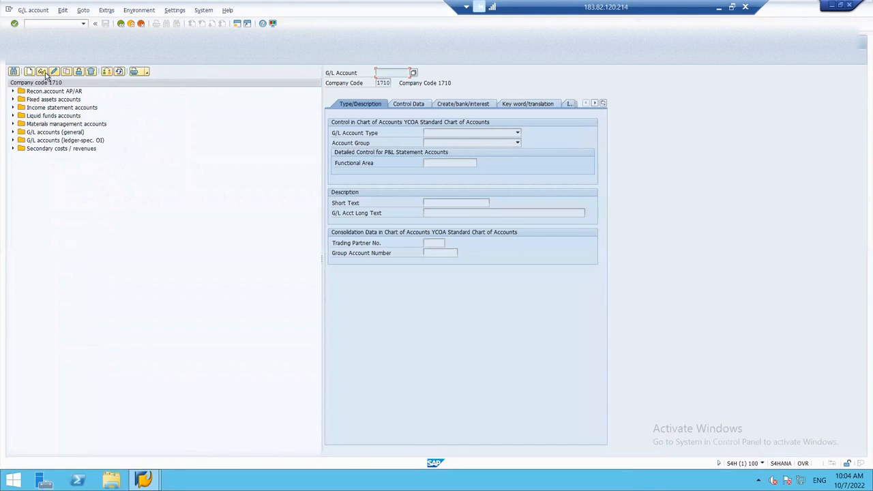
Change the company code of the G/L account overview to ISH1
click(108, 71)
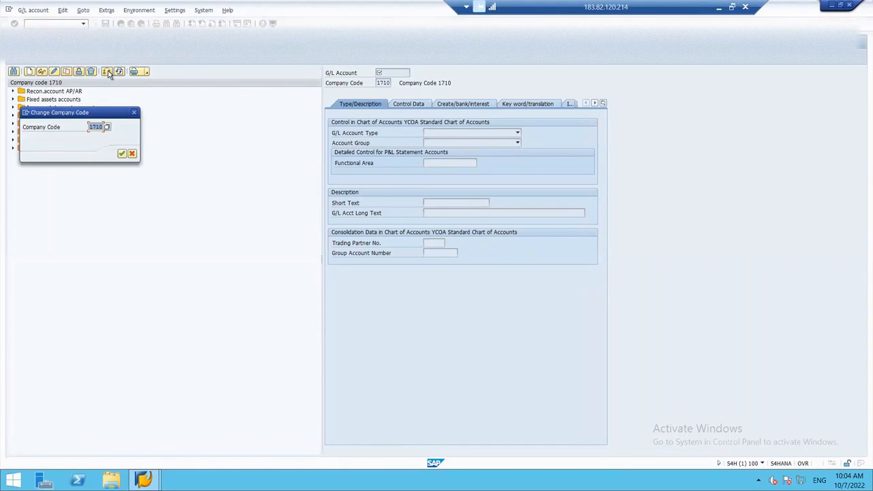
text(ISH1)
key(Return)
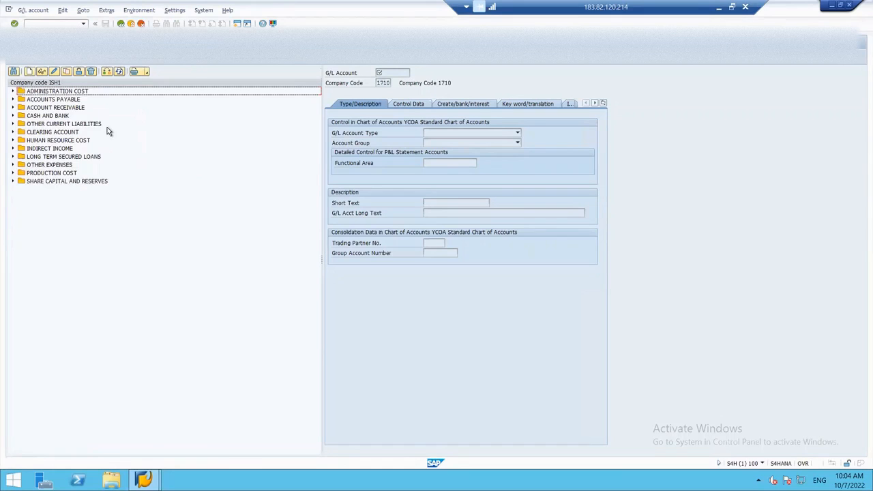
Open CASH DISC CLR in the CLEARING ACCOUNT group and examine its type, control data and document creation settings
click(12, 132)
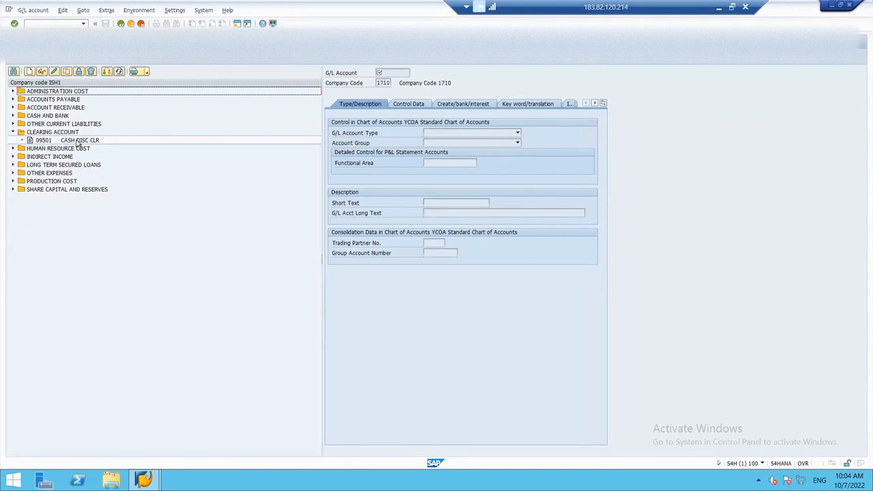
double_click(73, 140)
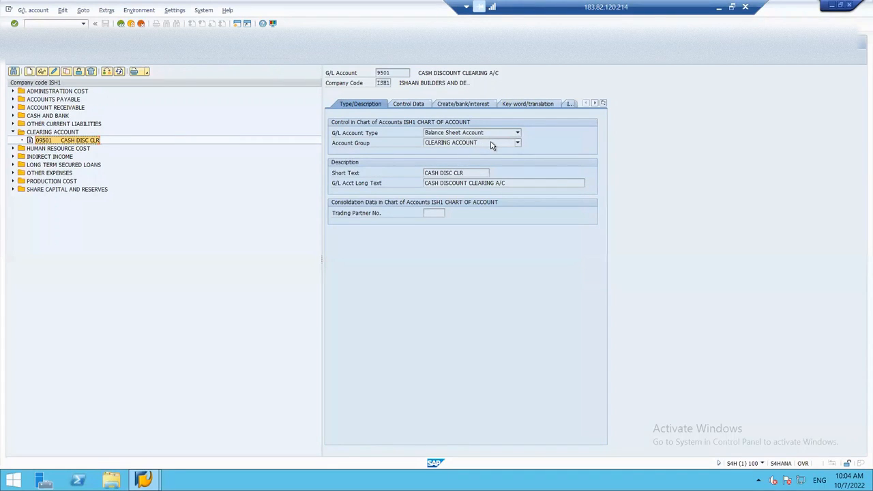
click(408, 105)
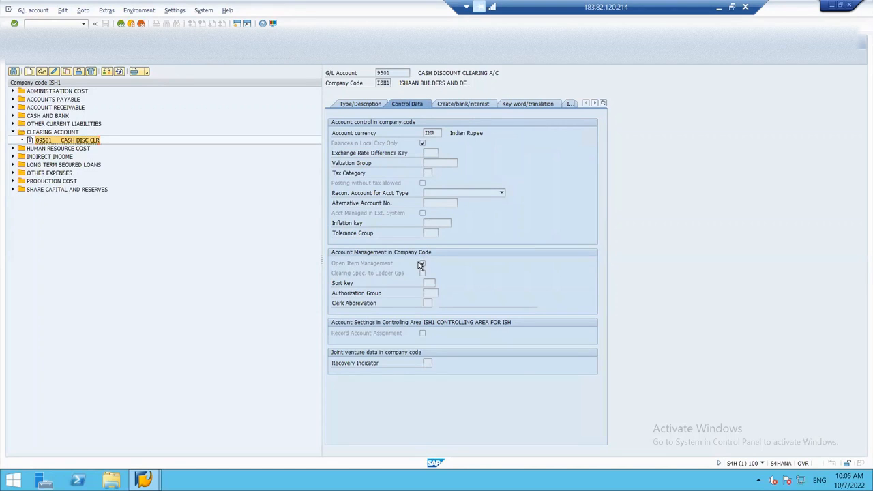
click(470, 105)
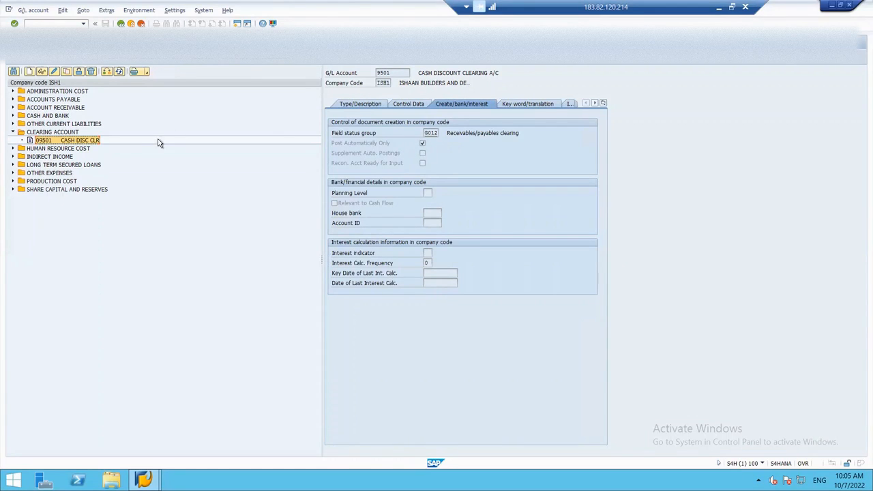
Open DISC REC A/C in the INDIRECT INCOME group and examine its type, control data and document creation settings
click(13, 156)
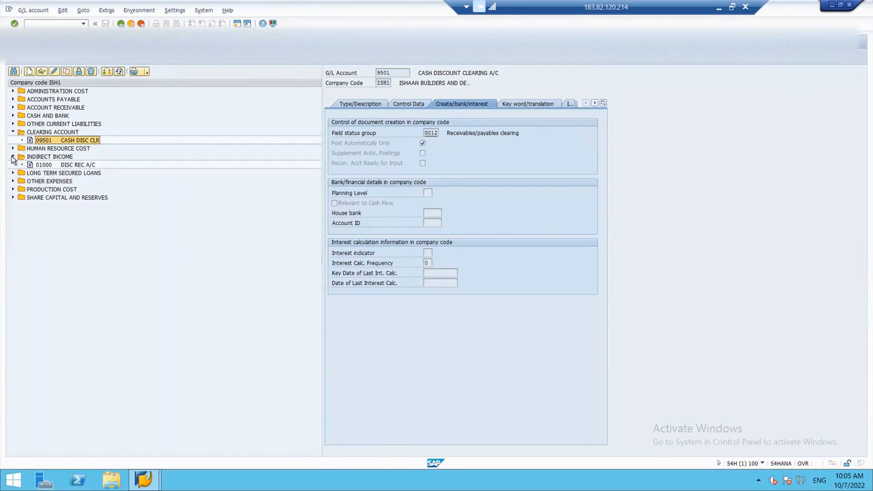
click(53, 165)
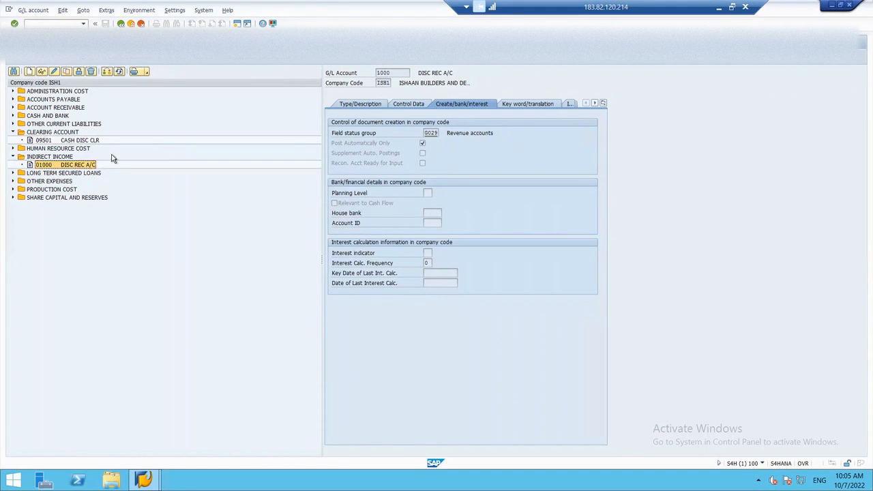
click(348, 103)
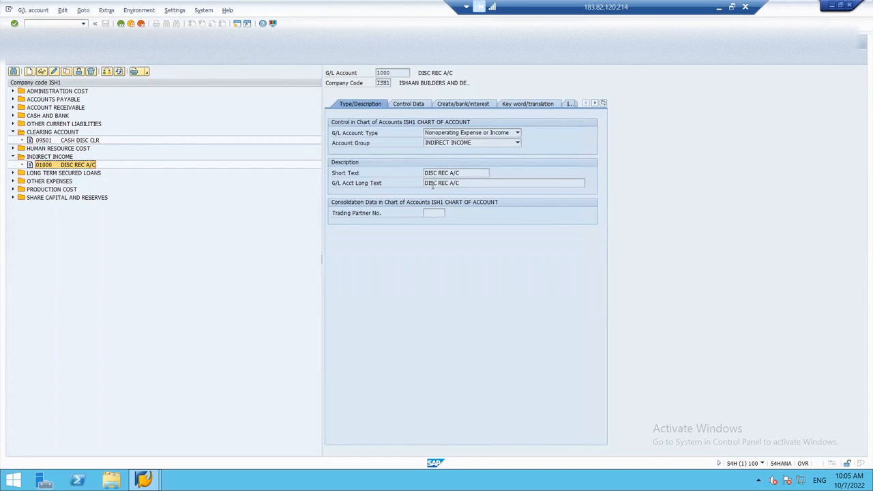
click(407, 104)
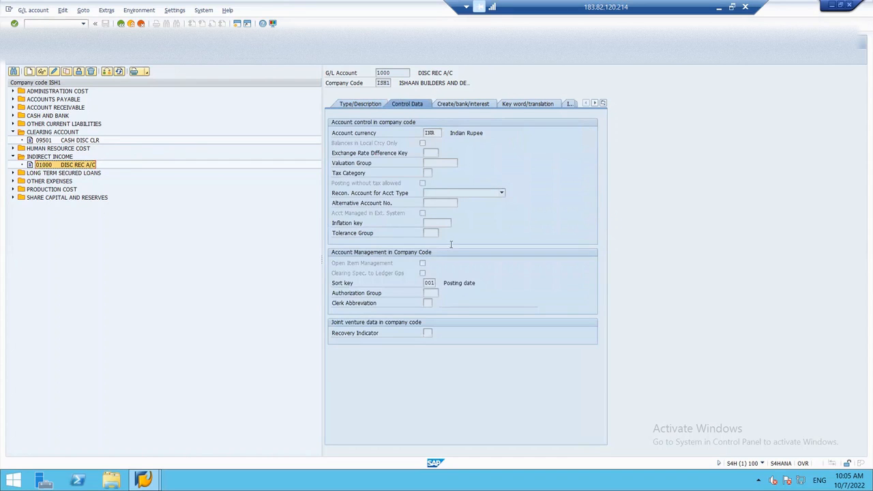
click(456, 104)
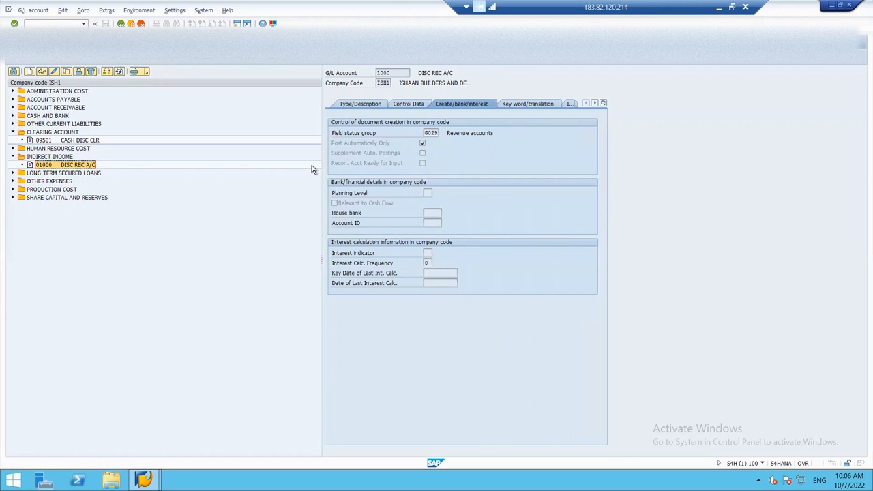
Open CASH DISC LOST in the OTHER EXPENSES group and examine its type, control data and document creation settings
click(13, 181)
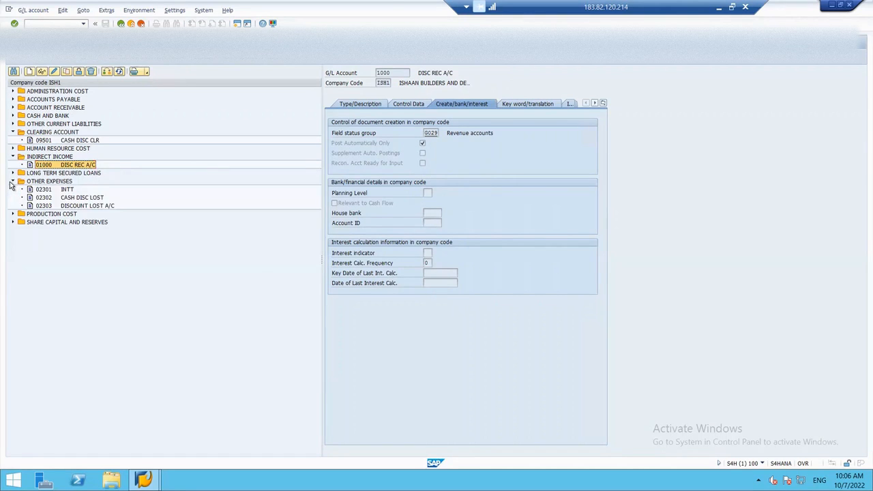
double_click(66, 198)
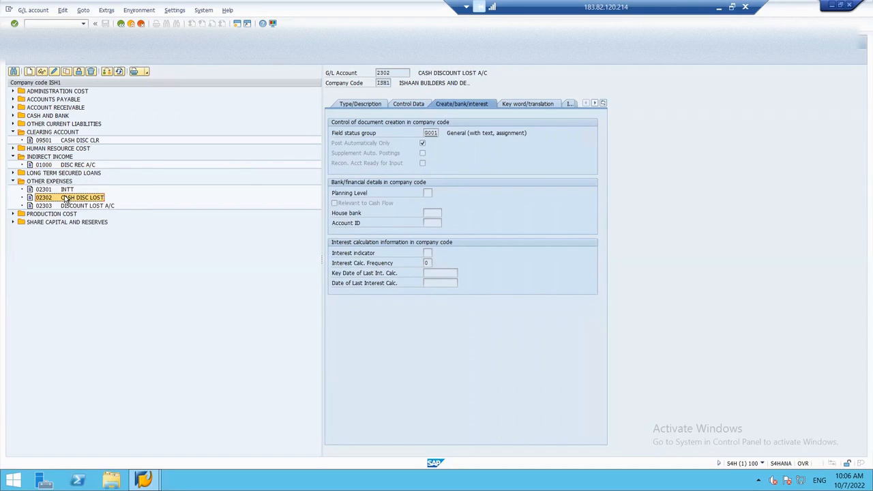
click(349, 107)
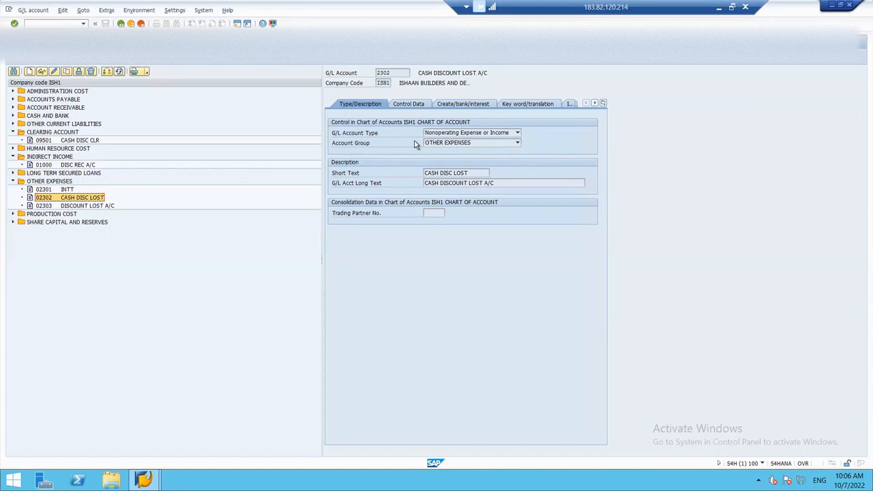
click(418, 107)
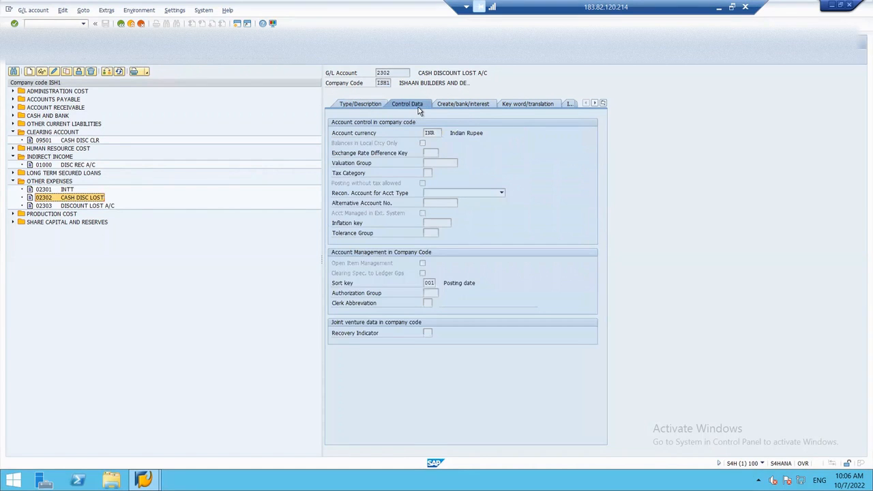
click(469, 106)
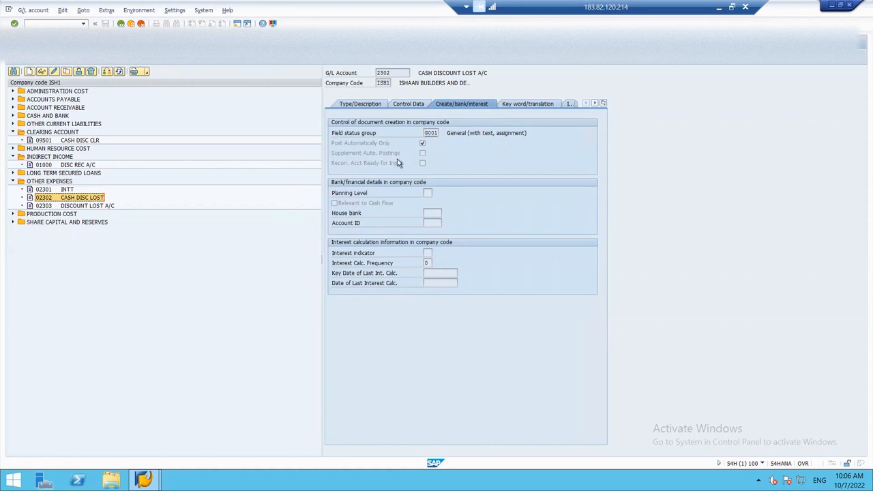
Open DISCOUNT LOST A/C in the OTHER EXPENSES group and examine its type, control data and document creation settings
double_click(50, 207)
click(361, 105)
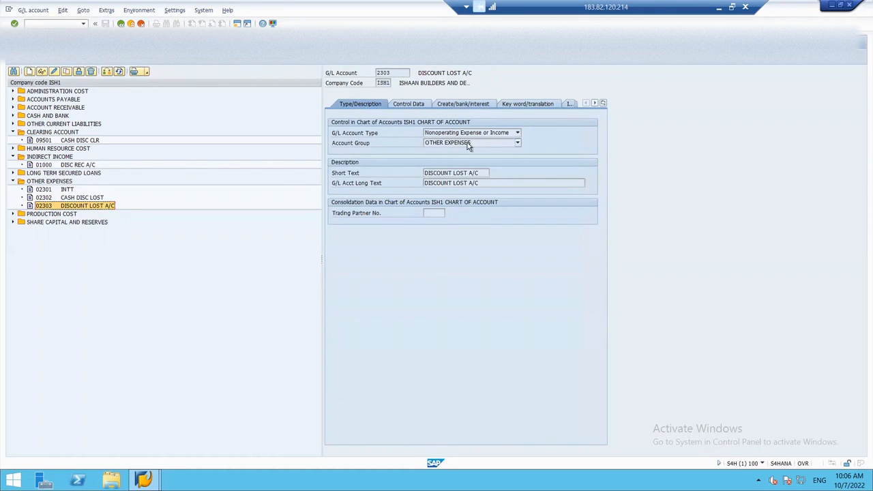
click(400, 107)
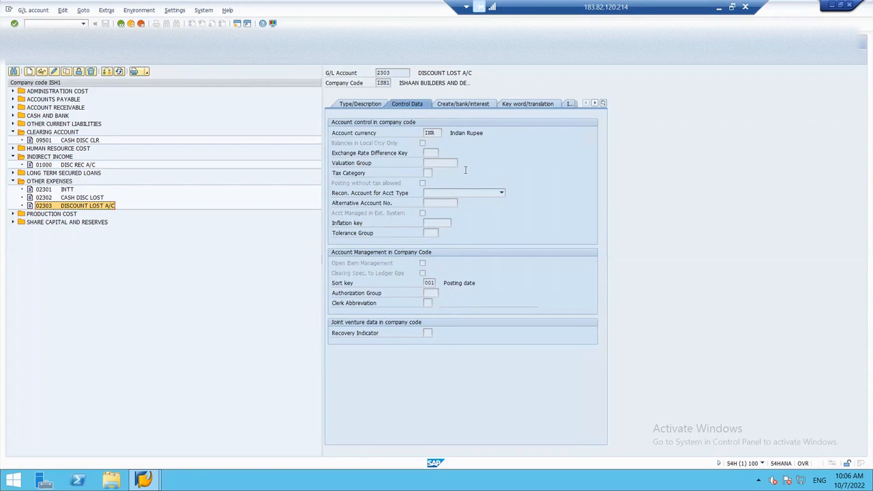
click(457, 105)
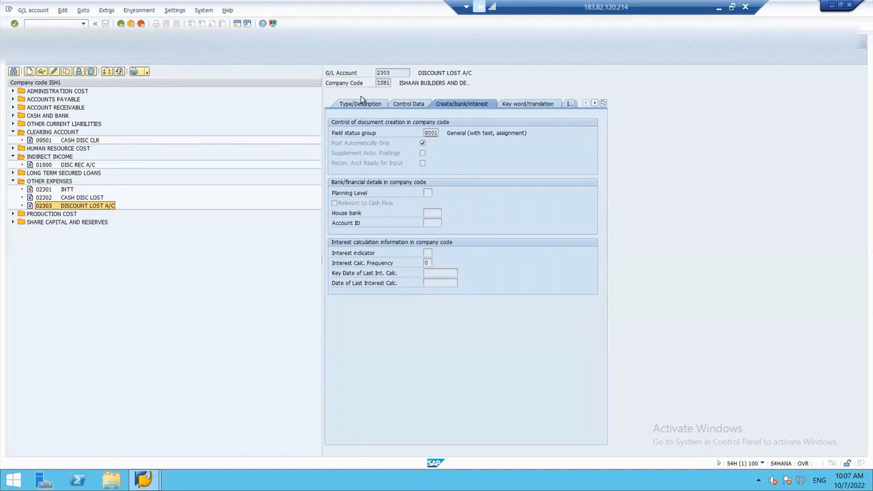
key(alt+Tab)
key(alt+Tab)
click(372, 107)
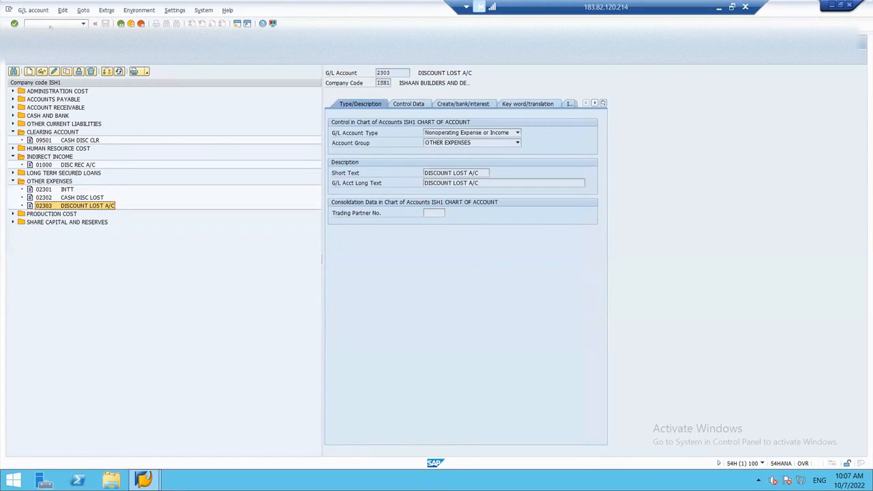
Leave the G/L account master, start transaction SPRO and display the SAP Customizing Implementation Guide
text(/N)
key(Return)
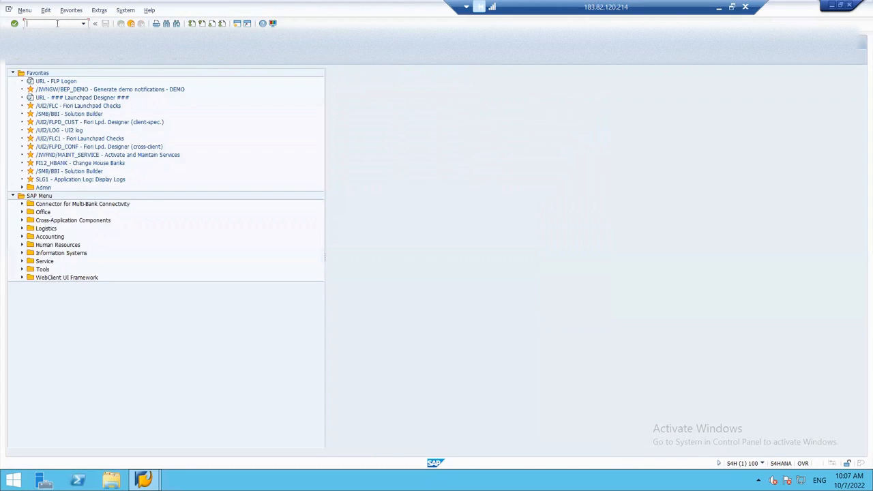
text(SPRO)
key(Return)
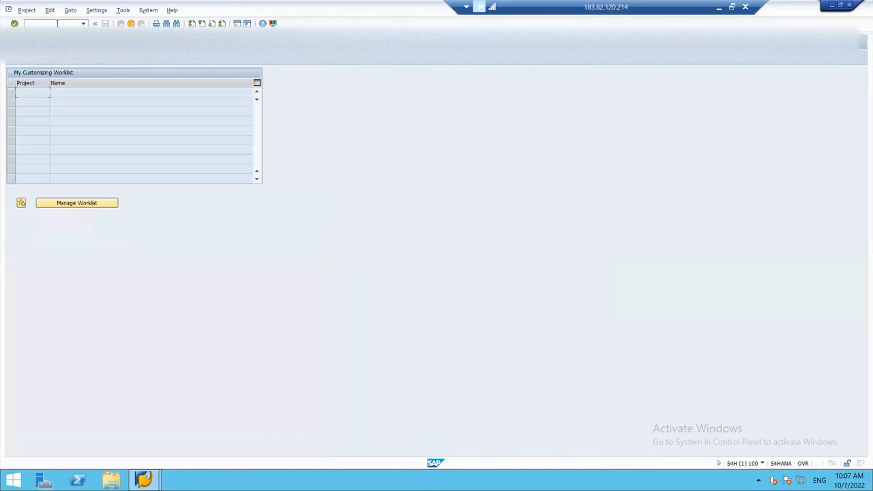
click(43, 62)
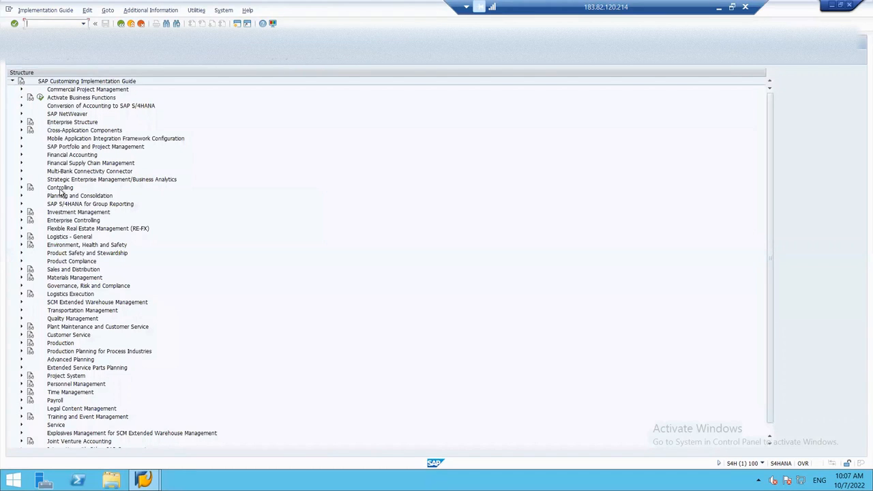
Open Define Account for Net Procedure under Accounts Receivable and Accounts Payable, Business Transactions, Incoming Invoices/Credit Memos, for chart of accounts ISH1
click(23, 156)
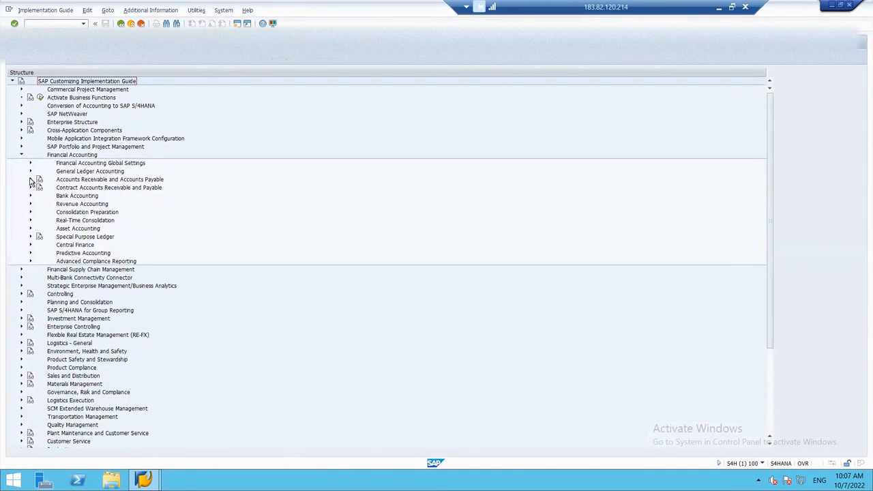
click(31, 181)
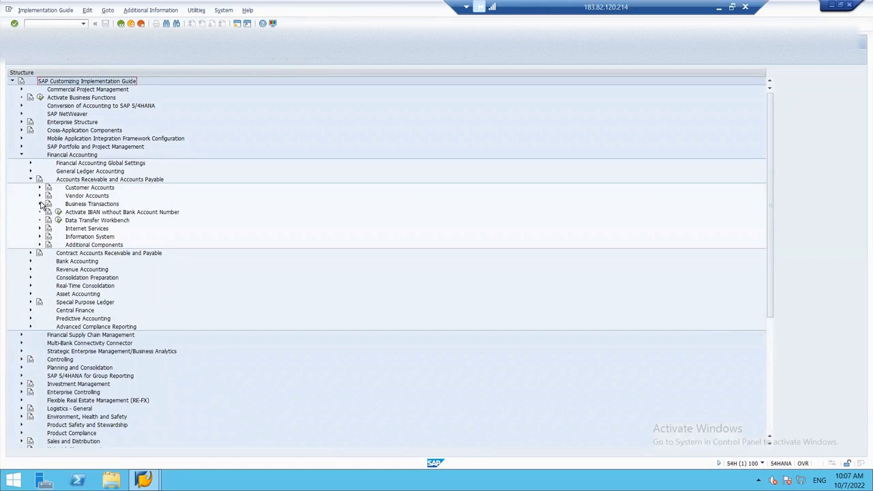
click(40, 204)
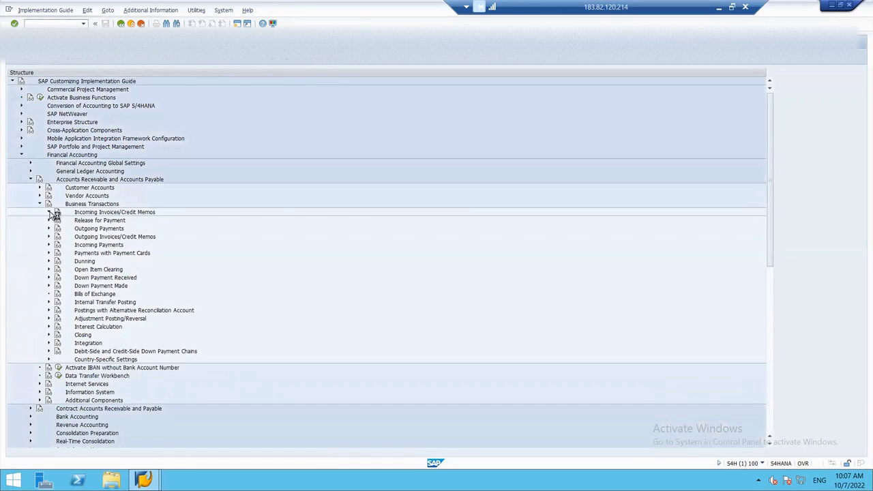
click(50, 212)
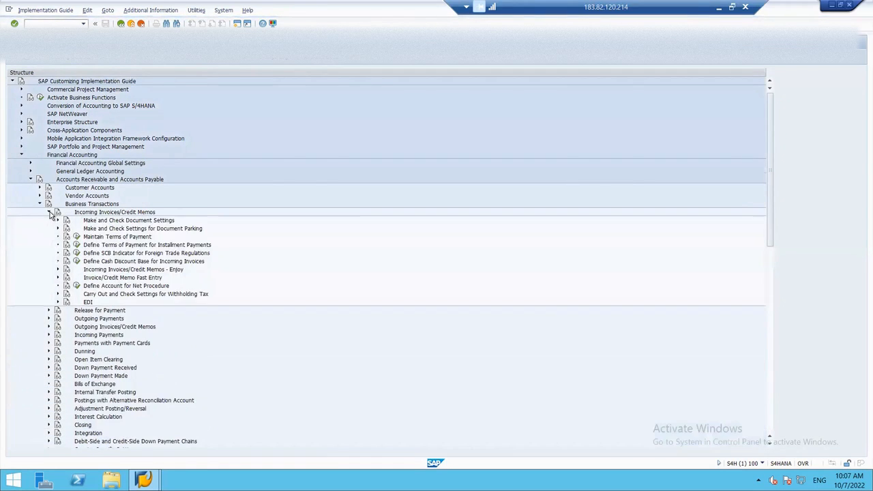
click(76, 285)
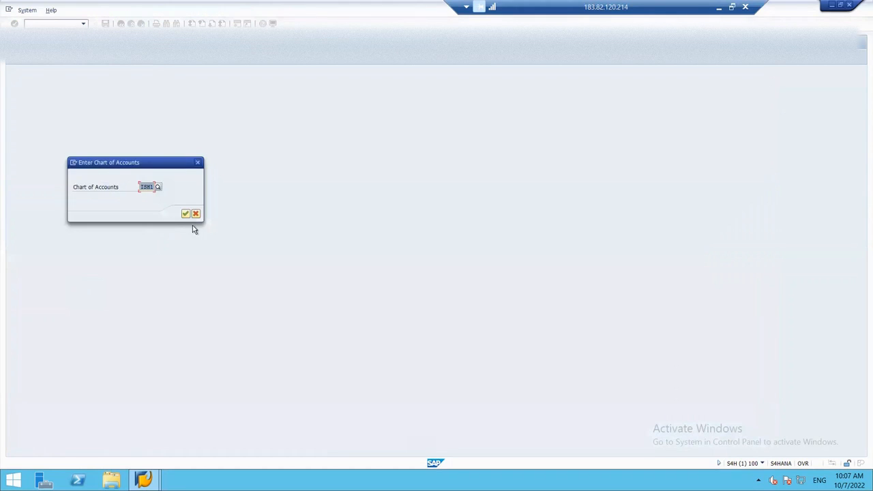
click(185, 214)
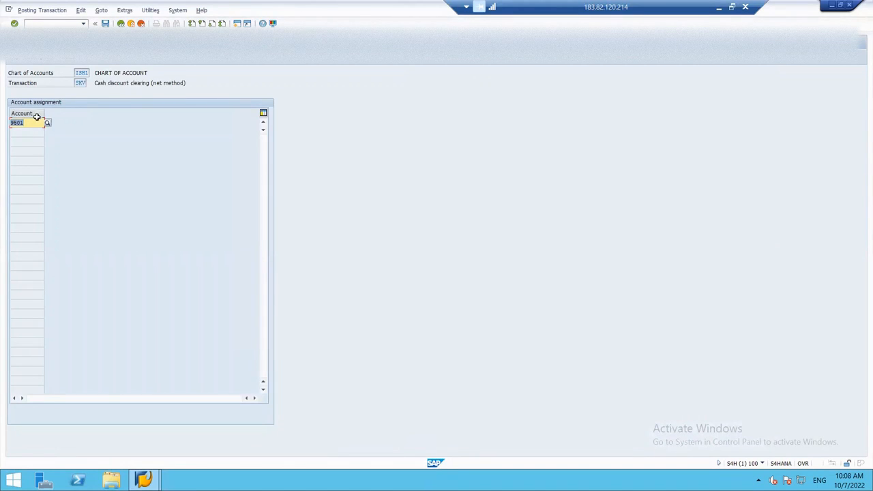
Check account 9501 against the CLEARING ACCOUNT group of the G/L account master in a second session, save the assignment and return to the guide
key(alt+Tab)
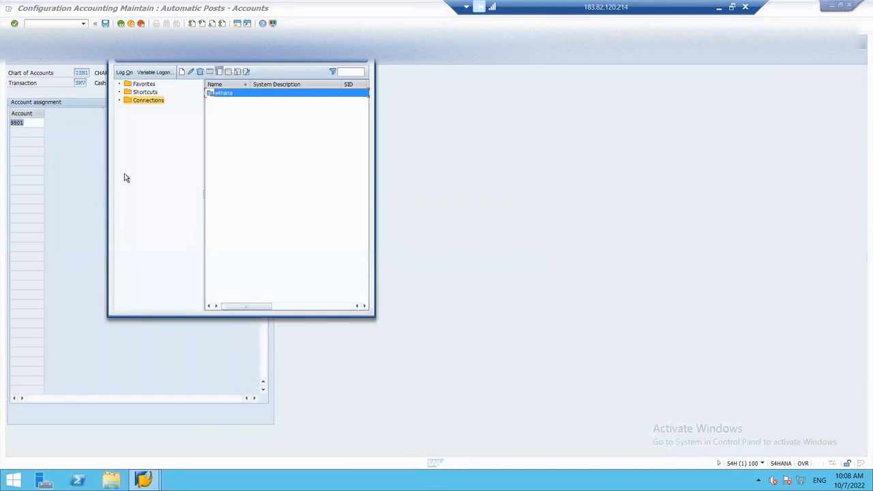
click(167, 365)
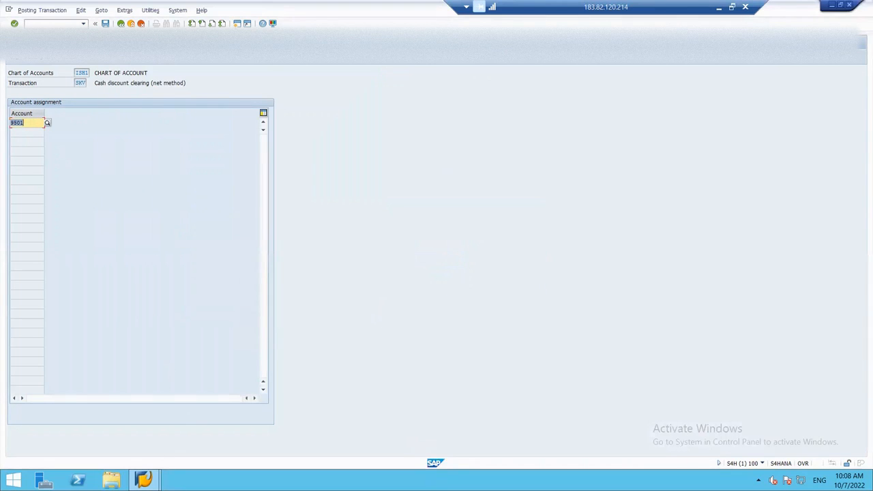
click(237, 23)
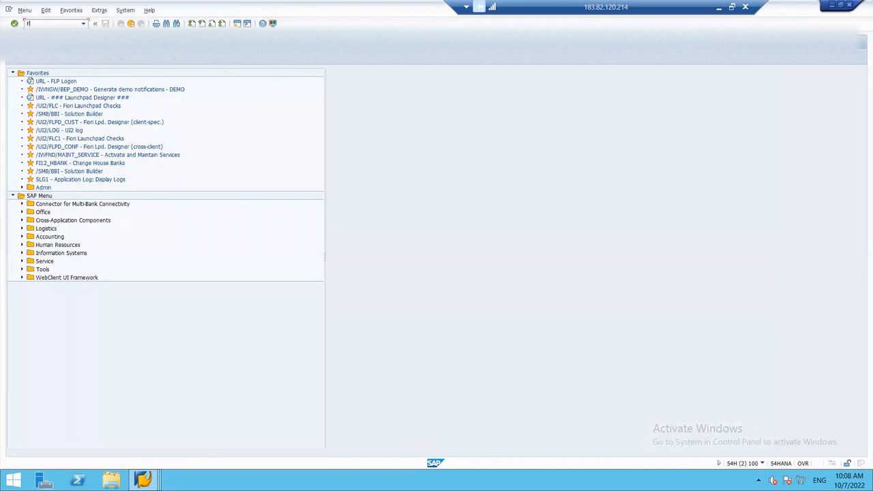
key(Return)
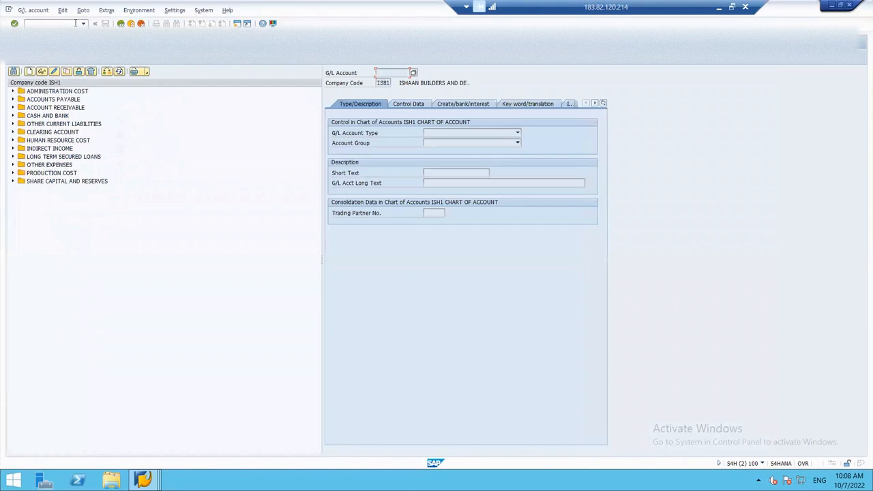
click(13, 133)
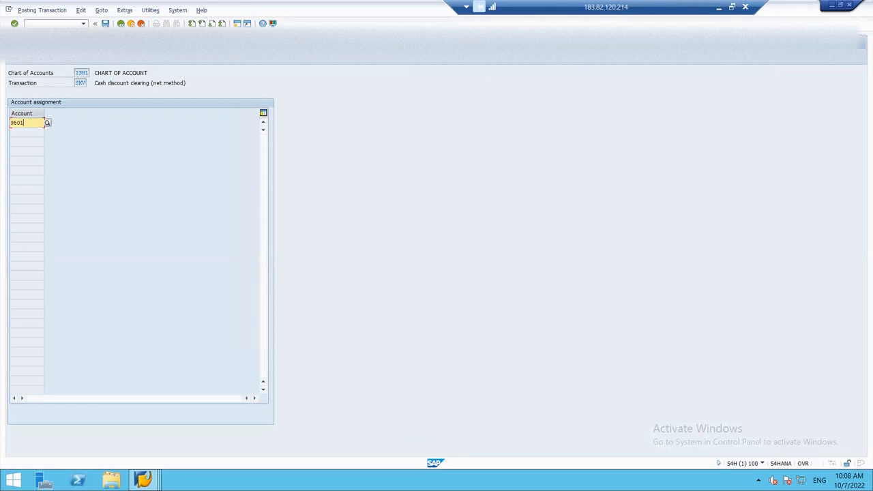
click(105, 23)
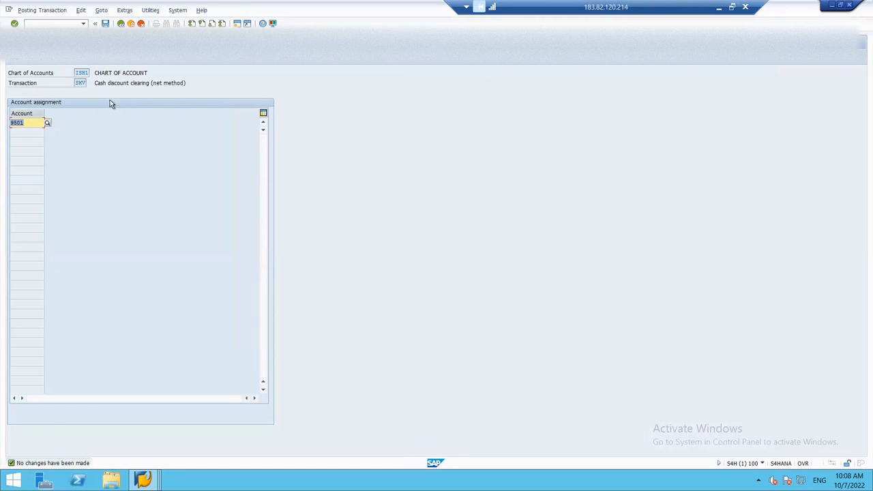
key(F3)
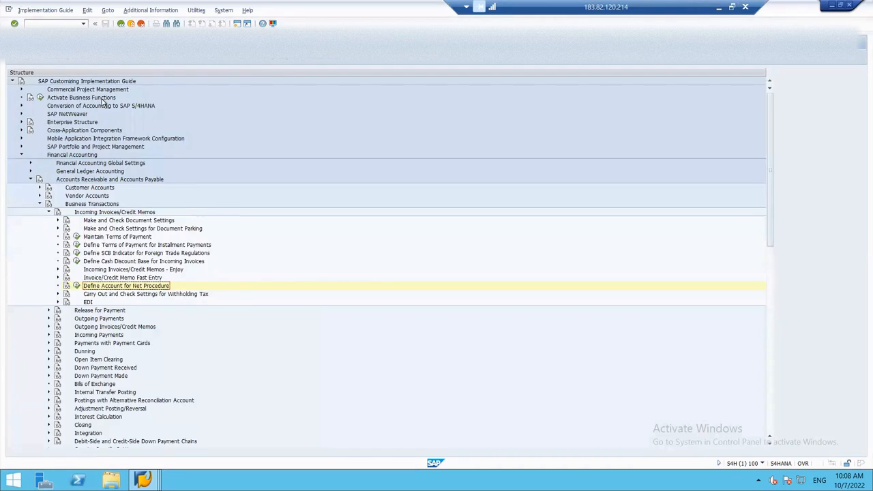
Start Define Accounts for Lost Cash Discount in the global settings for outgoing payments
click(49, 318)
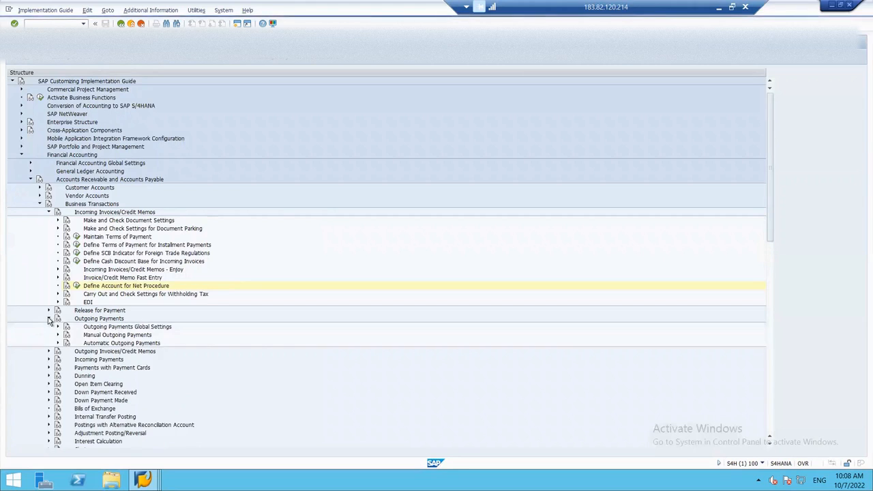
click(58, 327)
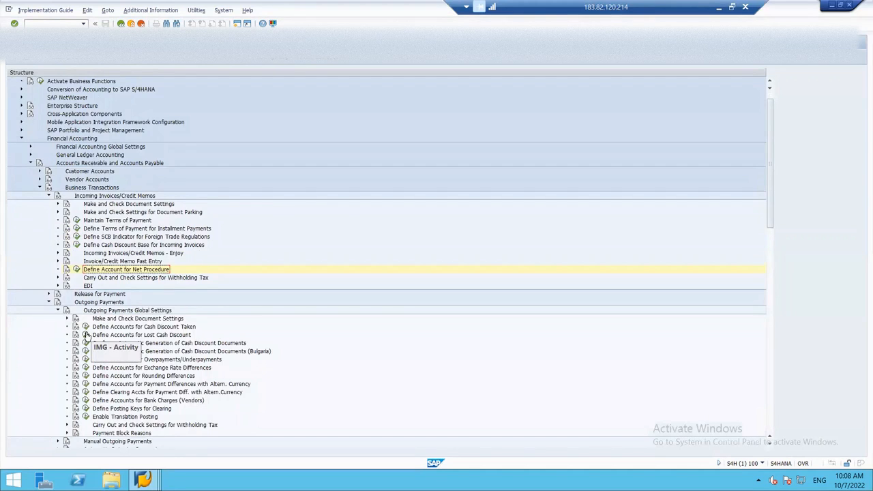
click(86, 335)
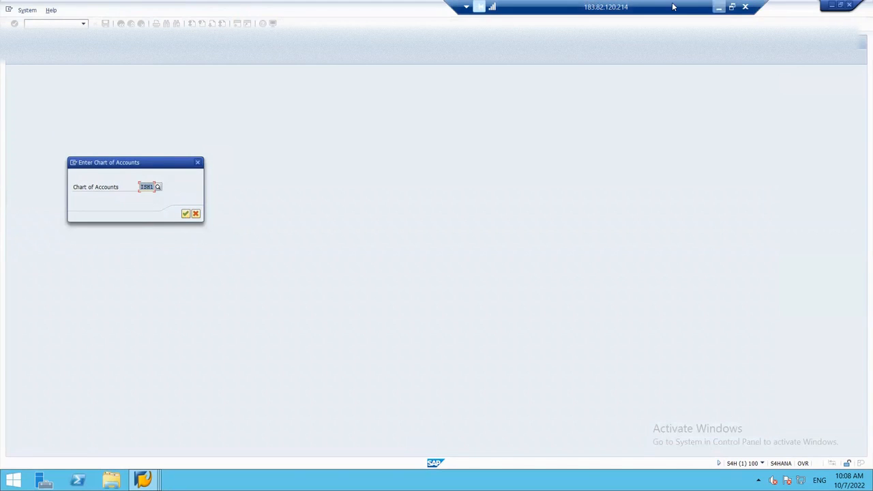
Switch to the Excel sheet, examine the invoice's cash discount clearing amount and the payment's CASH DISC LOST A/C amount, and return to SAP
click(718, 7)
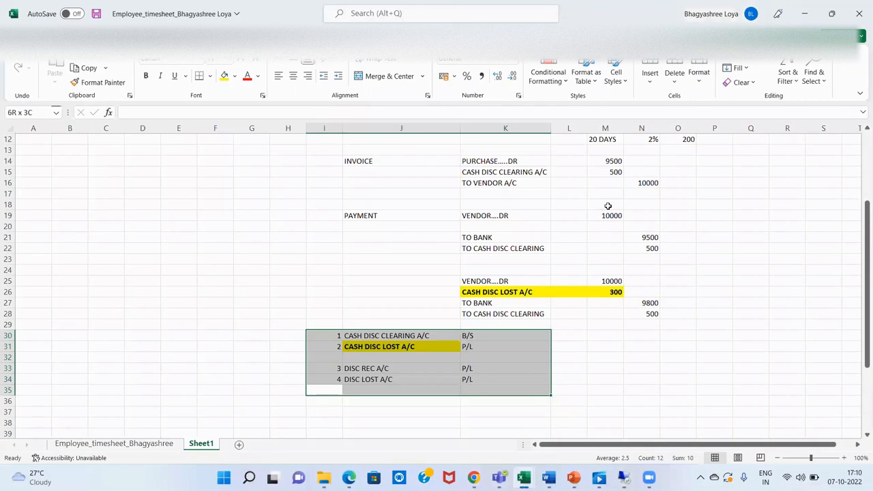
click(613, 170)
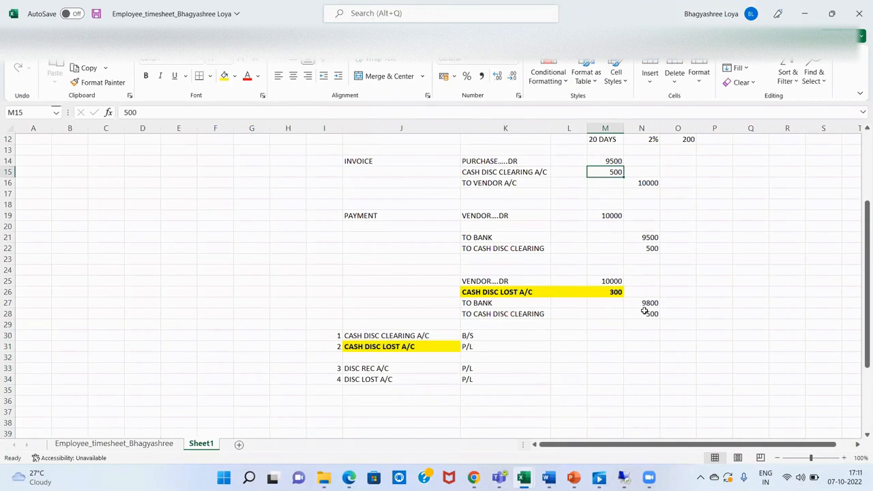
click(614, 292)
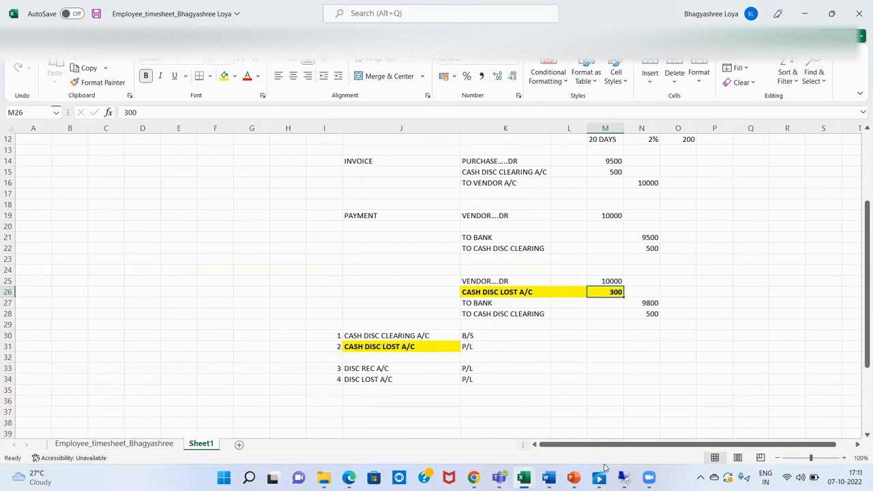
mouse_move(622, 478)
click(623, 416)
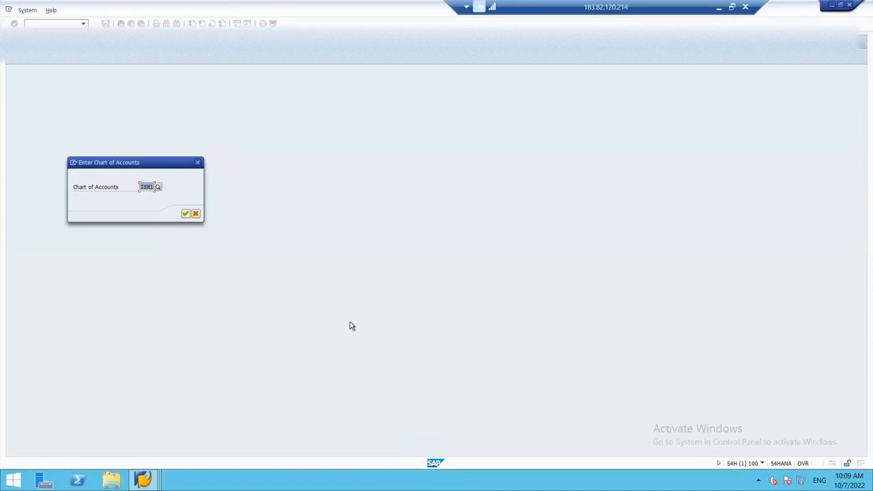
Compare the lost cash discount account for chart ISH1 with CASH DISC LOST in the OTHER EXPENSES group, and return to the guide
click(187, 214)
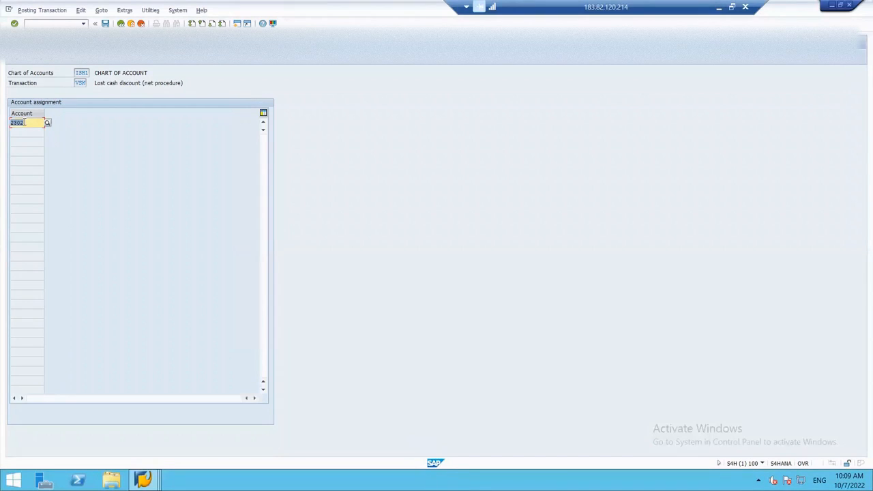
key(alt+Tab)
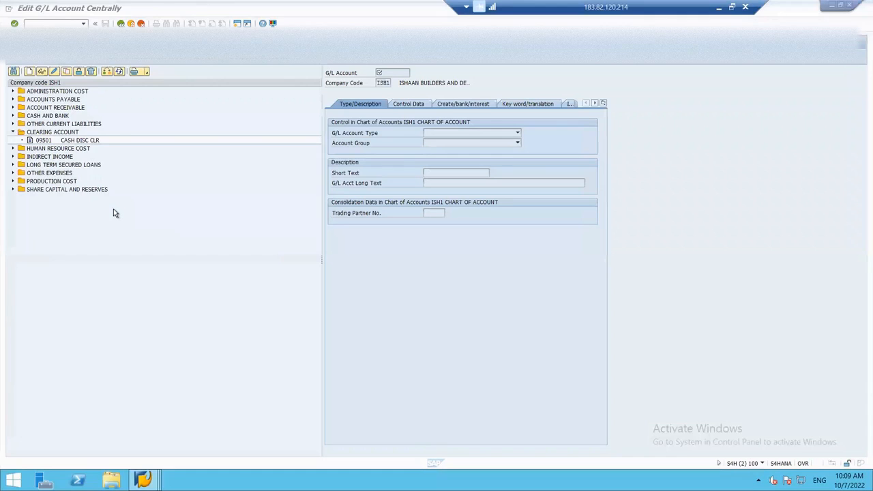
click(13, 173)
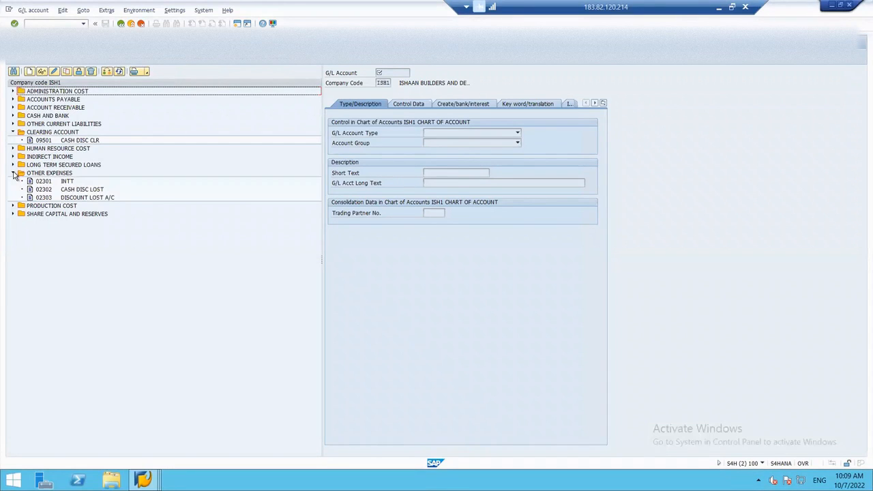
double_click(45, 191)
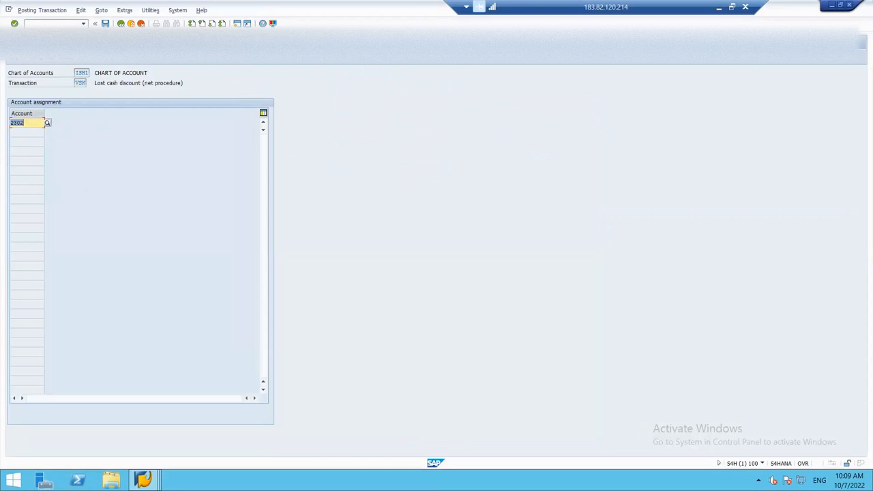
click(121, 23)
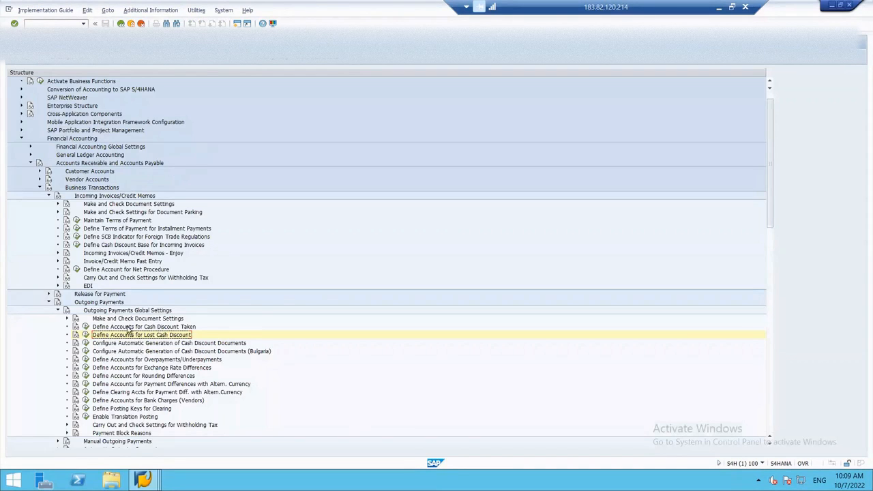
Open Define Accounts for Cash Discount Taken for chart ISH1, compare its account with the G/L account list, and return to the guide
click(86, 326)
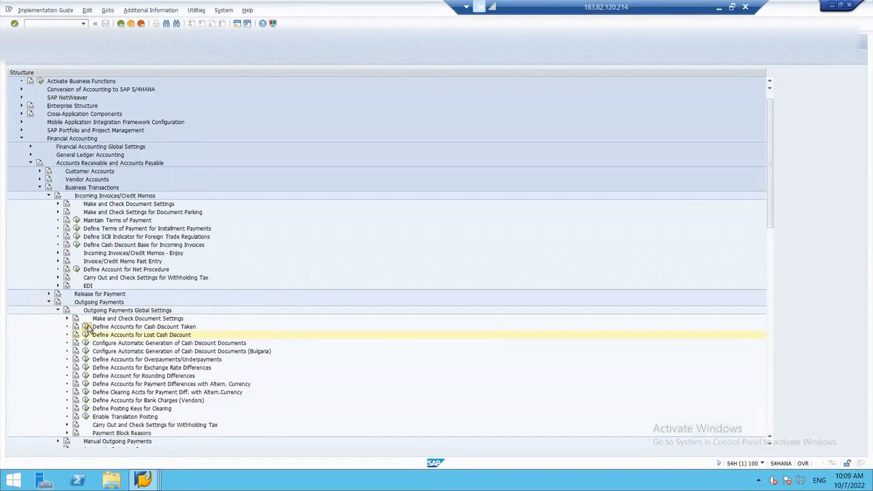
click(185, 213)
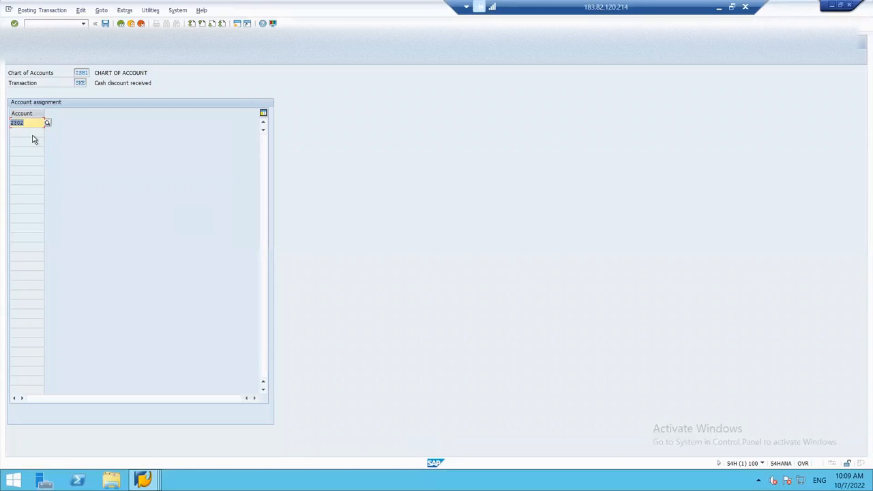
key(alt+Tab)
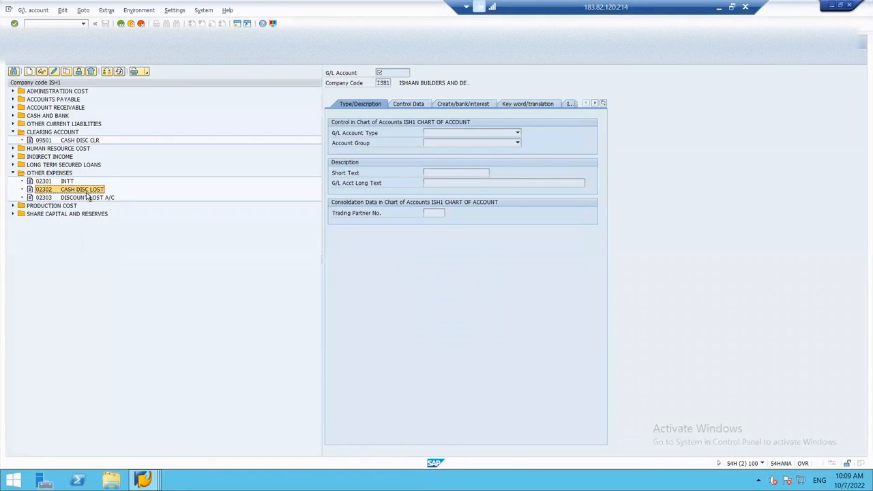
key(alt+Tab)
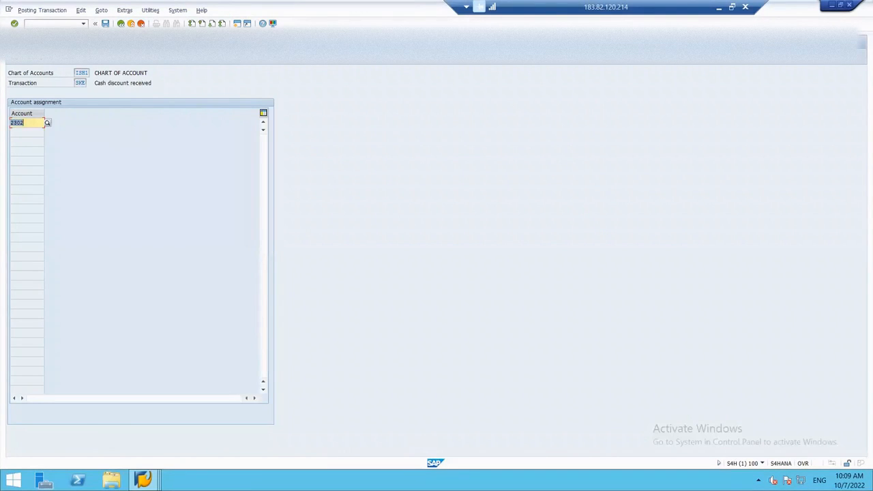
key(alt+Tab)
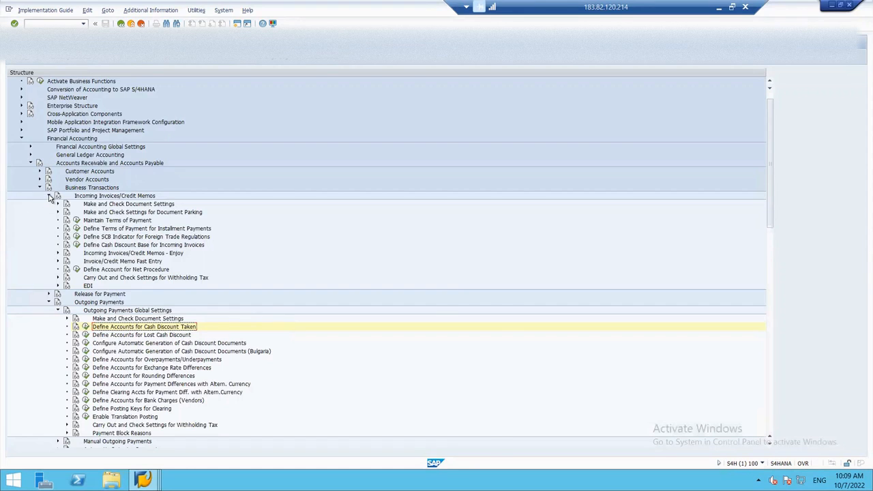
Collapse the invoice and outgoing payment nodes and open Define Accounts for Clearing Differences under Open Item Clearing for chart ISH1
click(49, 196)
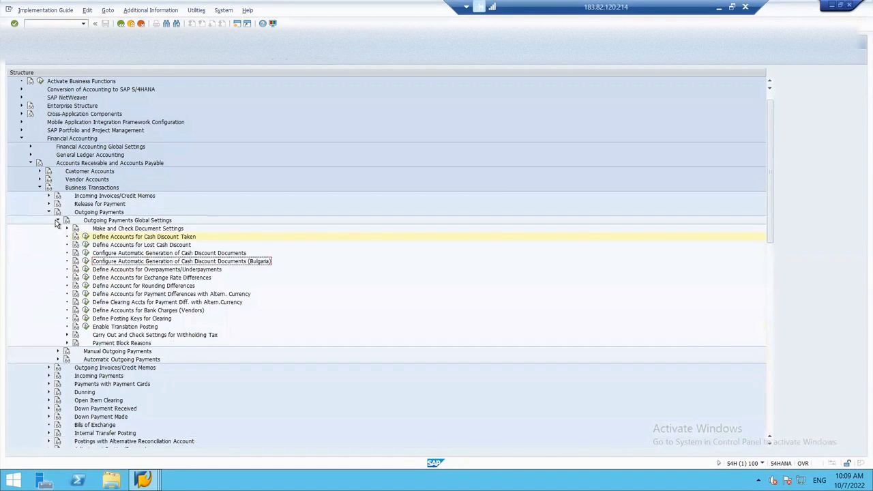
click(57, 221)
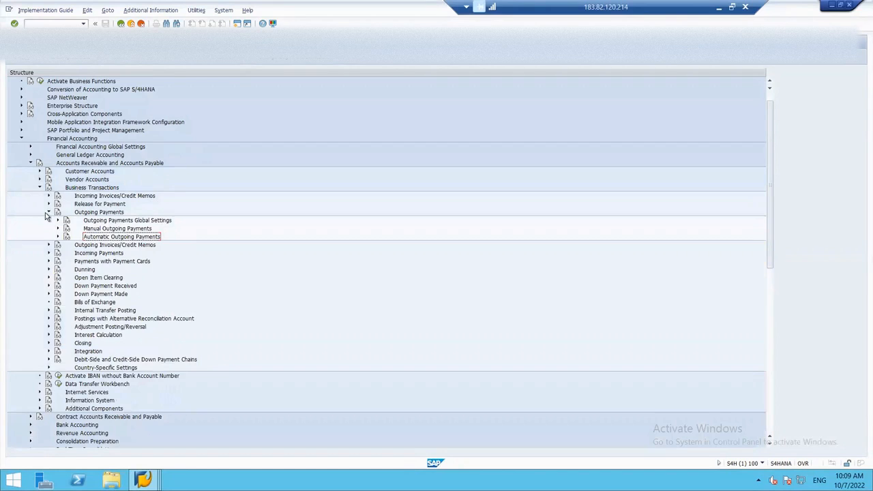
click(48, 213)
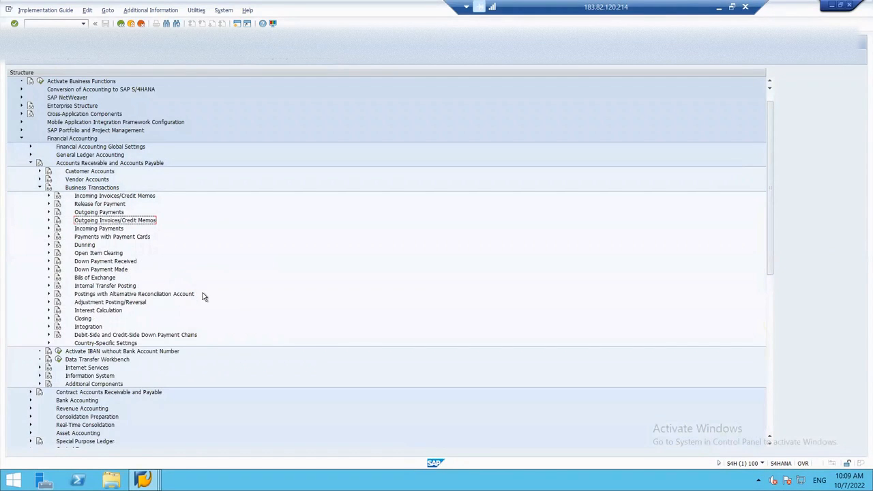
click(50, 253)
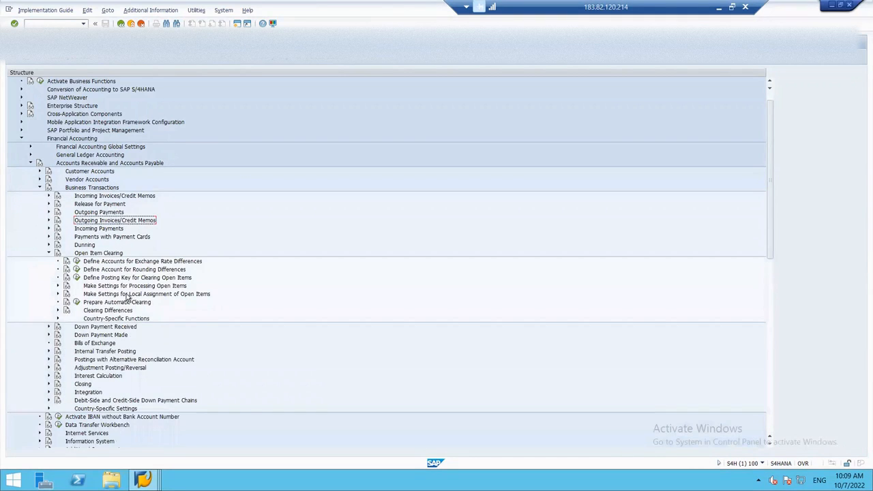
click(57, 311)
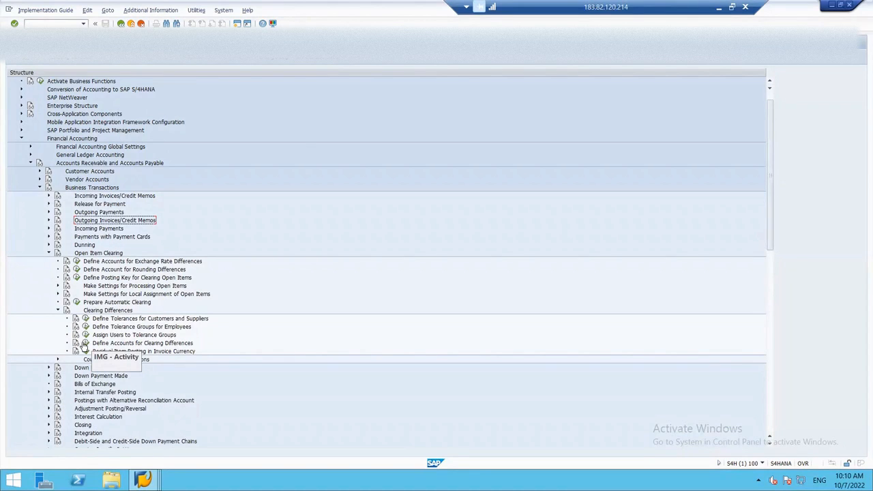
click(84, 344)
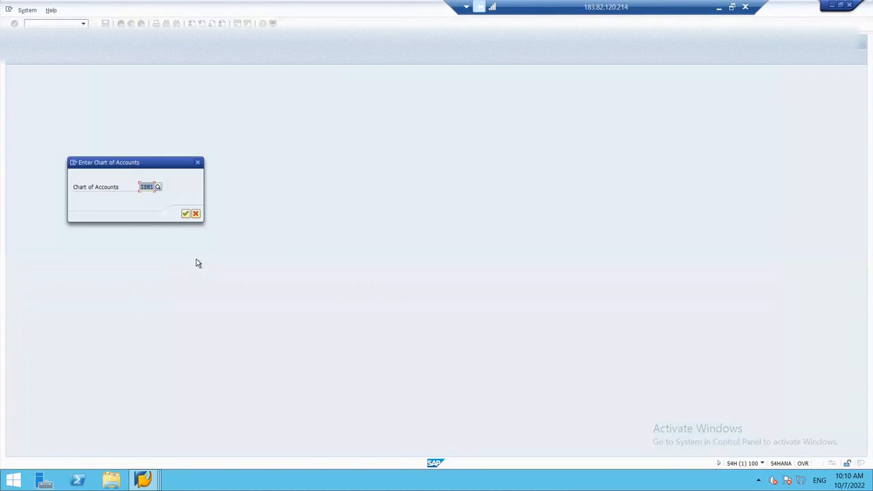
click(186, 215)
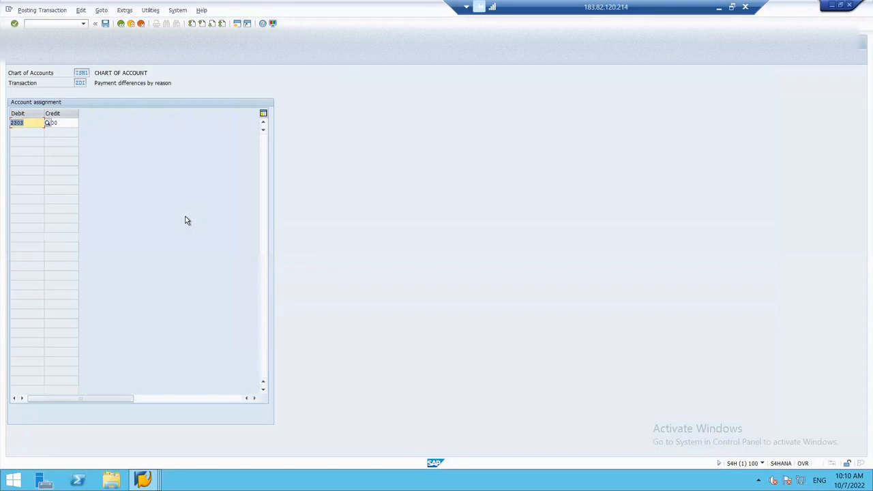
Compare the debit and credit accounts for payment differences by reason with the G/L account list, and return to the assignment
click(62, 122)
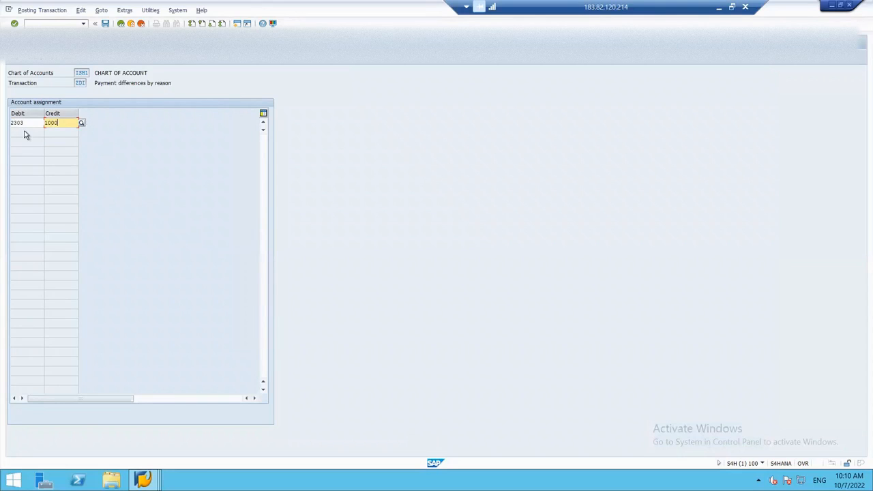
key(alt+Tab)
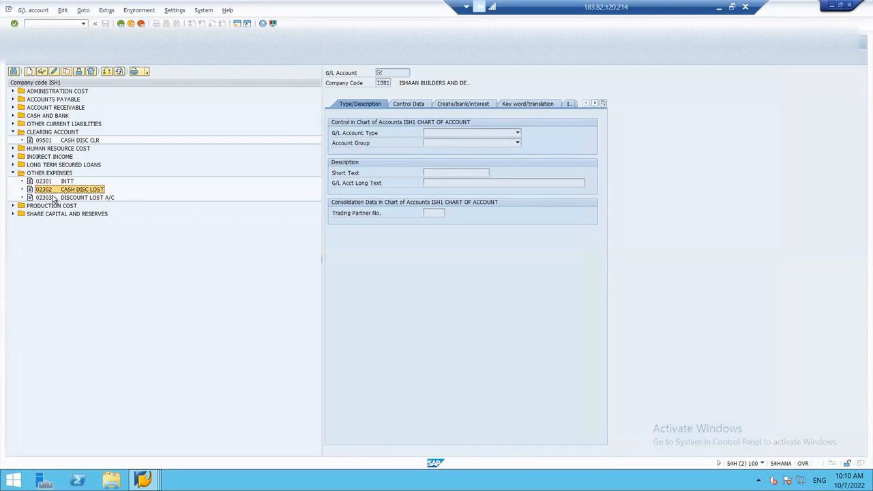
key(alt+Tab)
key(alt+Tab)
click(12, 156)
key(alt+Tab)
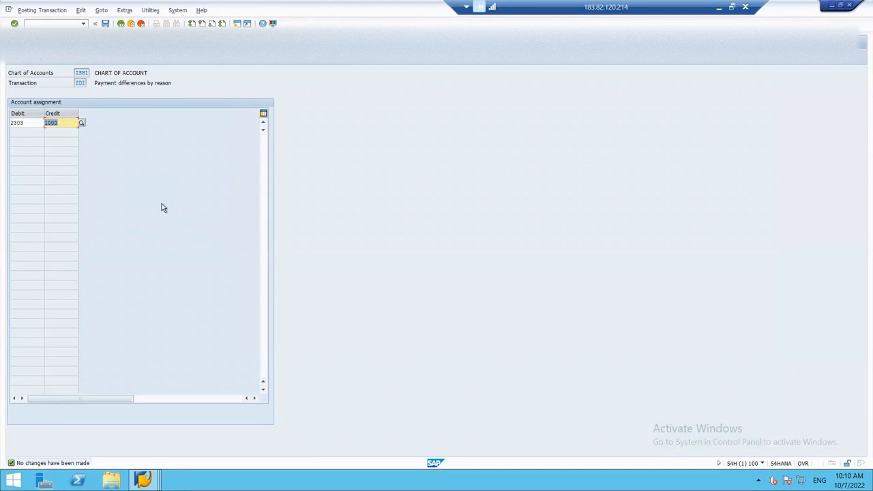
Leave the account assignment and start transaction F-43 for a vendor invoice
click(64, 24)
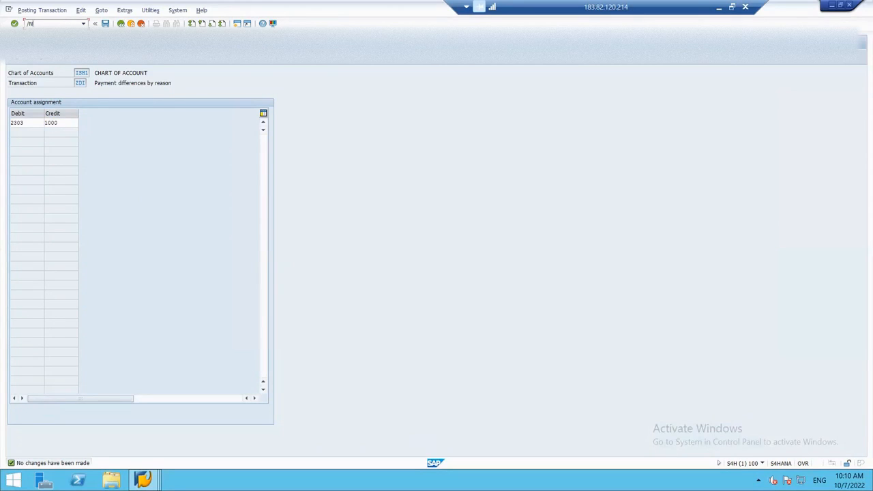
key(Return)
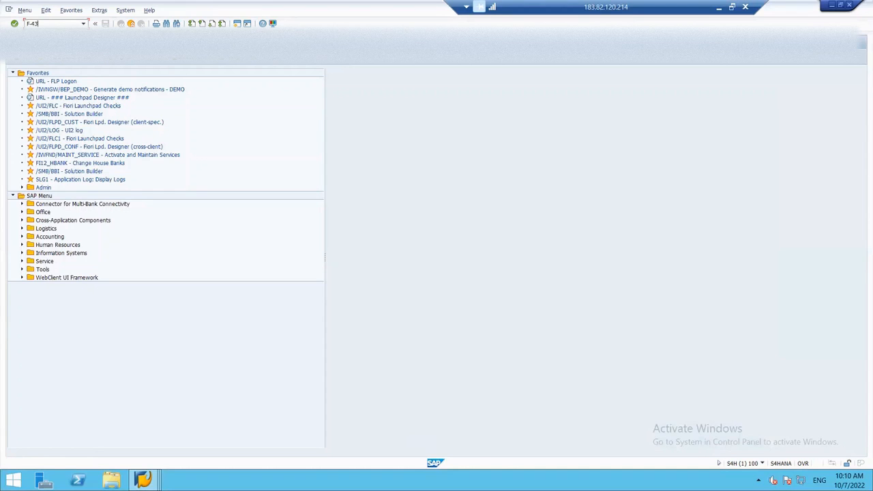
key(Return)
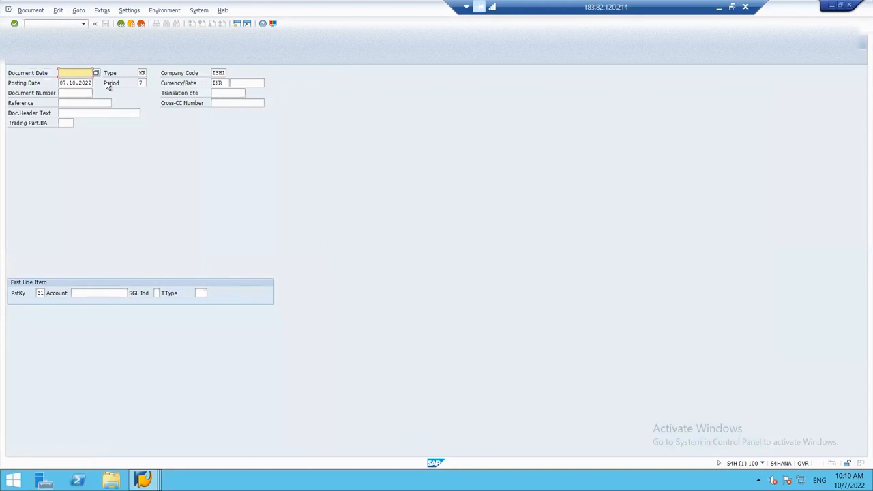
Fill in the invoice header with document date 07.10.2022, document type KN (Net vendors) and reference RENT1
click(95, 75)
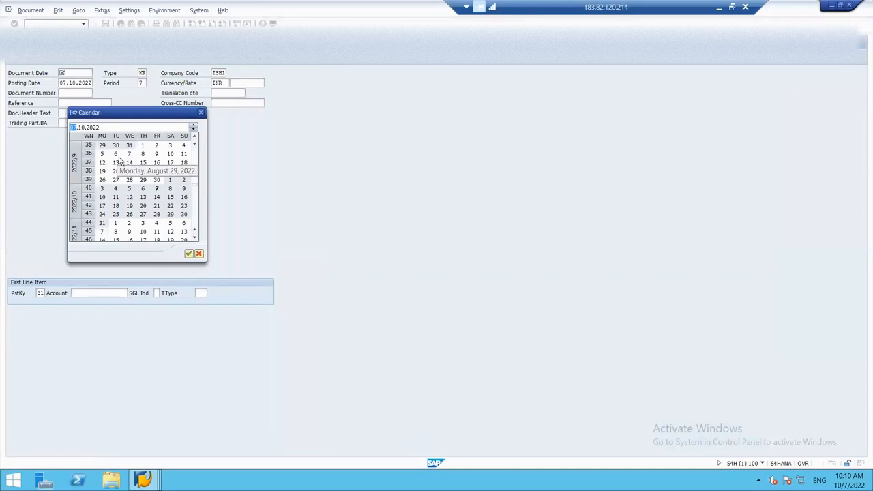
double_click(156, 190)
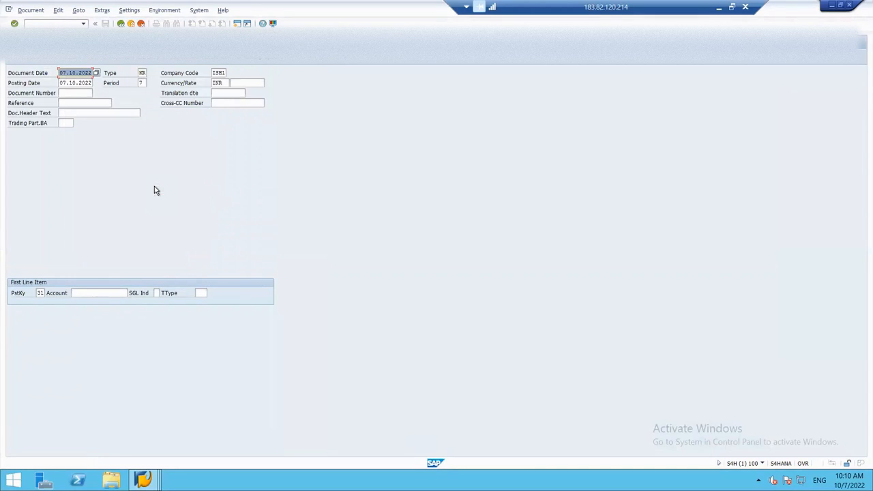
click(146, 73)
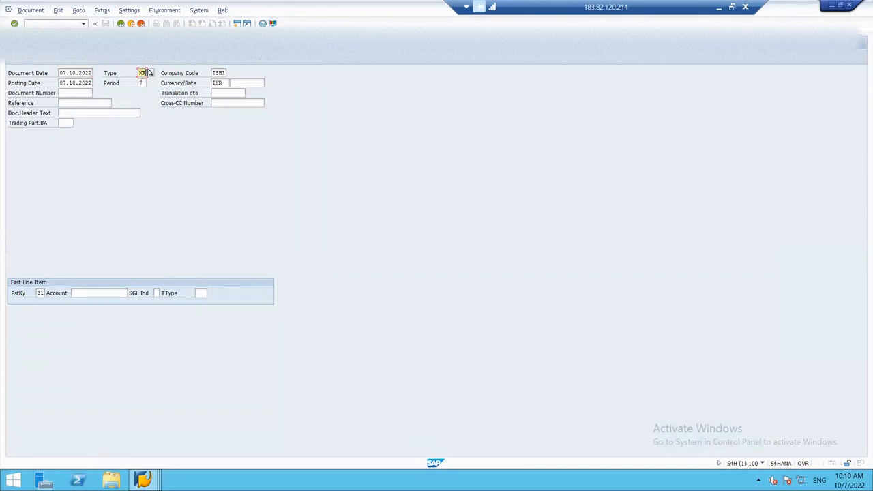
text(K)
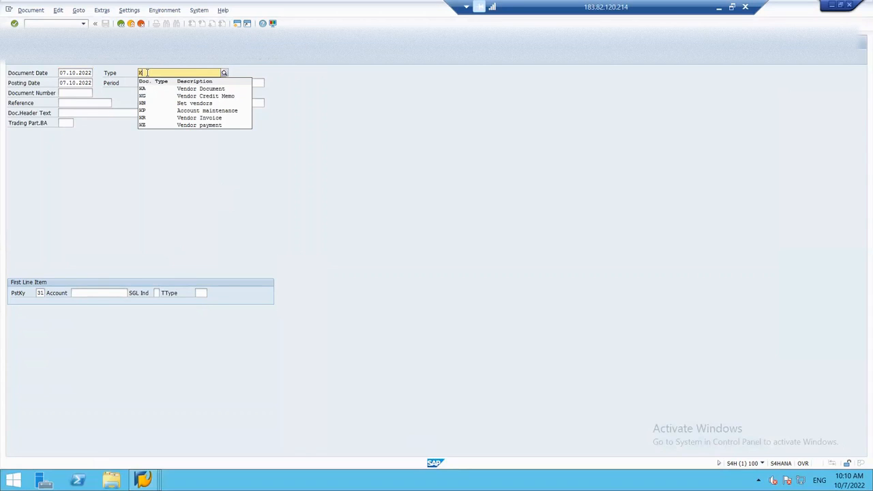
click(152, 103)
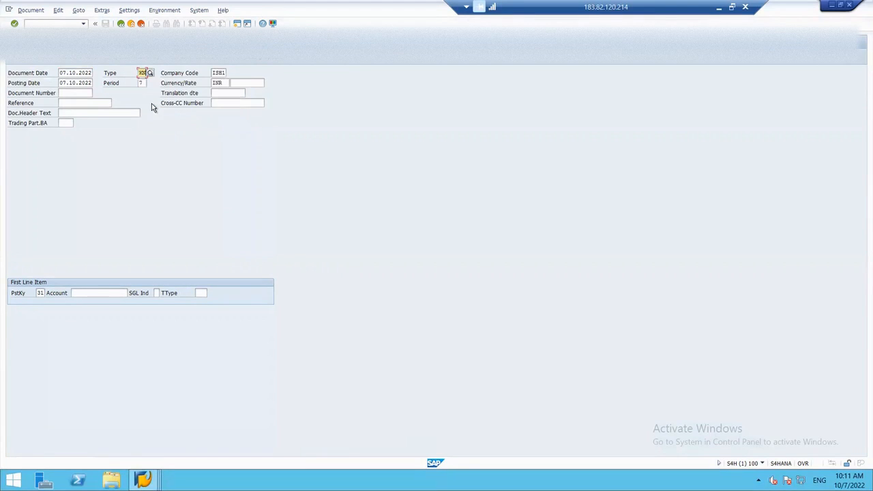
click(64, 103)
text(RENT1)
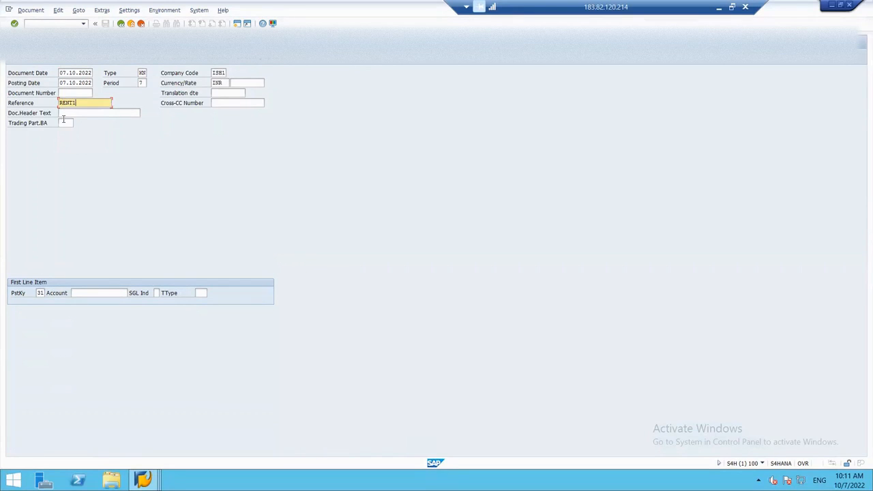
Enter vendor XYZ's account for the first line item with posting key 31 and open the item
click(75, 294)
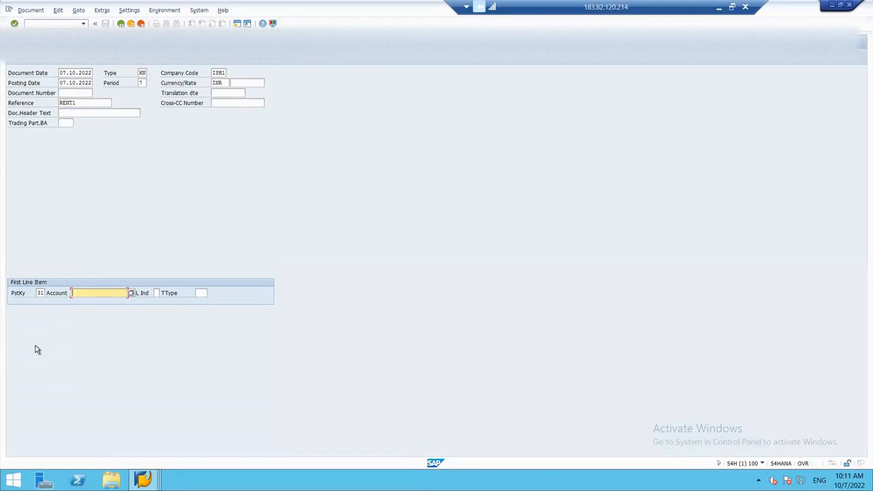
text(800)
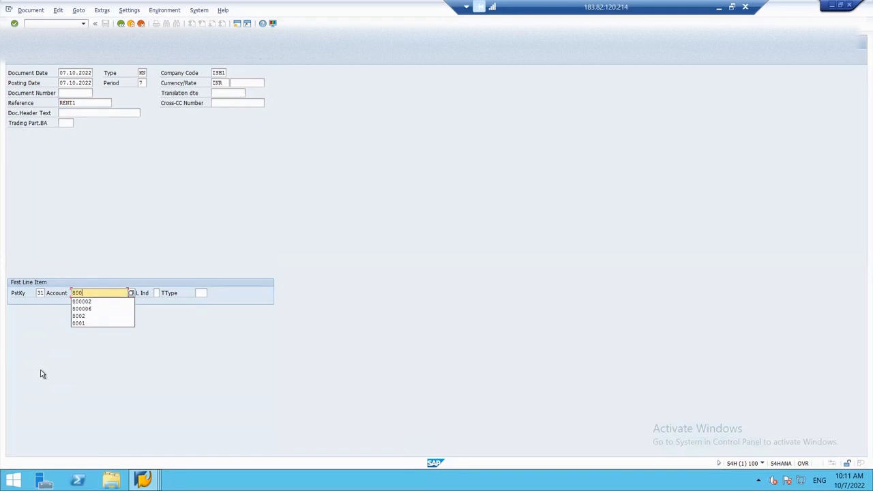
click(92, 309)
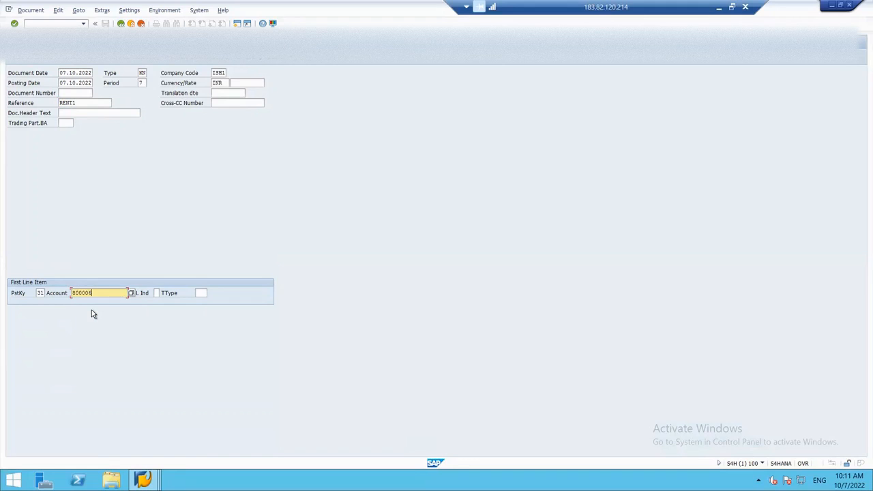
key(Return)
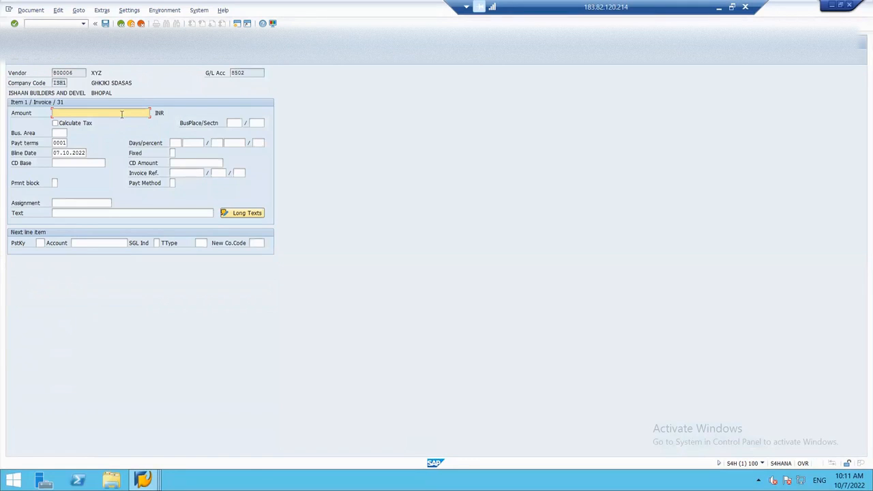
Give the vendor item an amount of 20000 INR, payment terms 0002 and the text RENT DUE
text(20000)
click(65, 142)
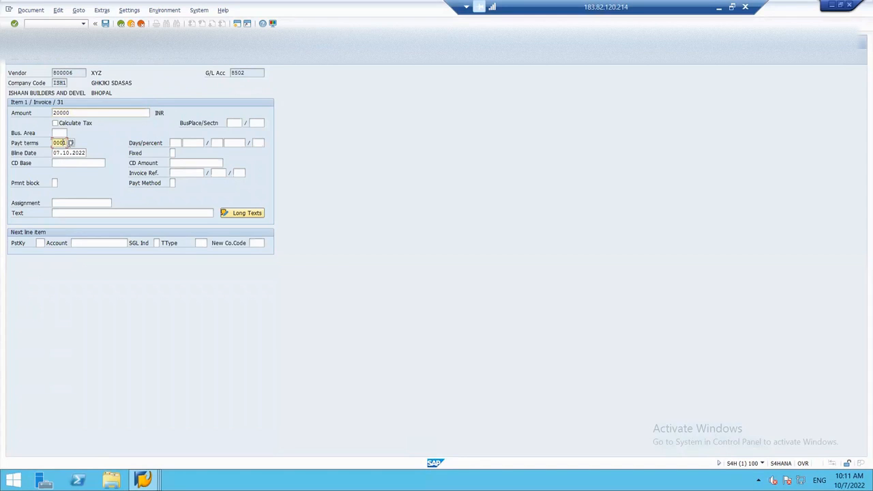
click(70, 142)
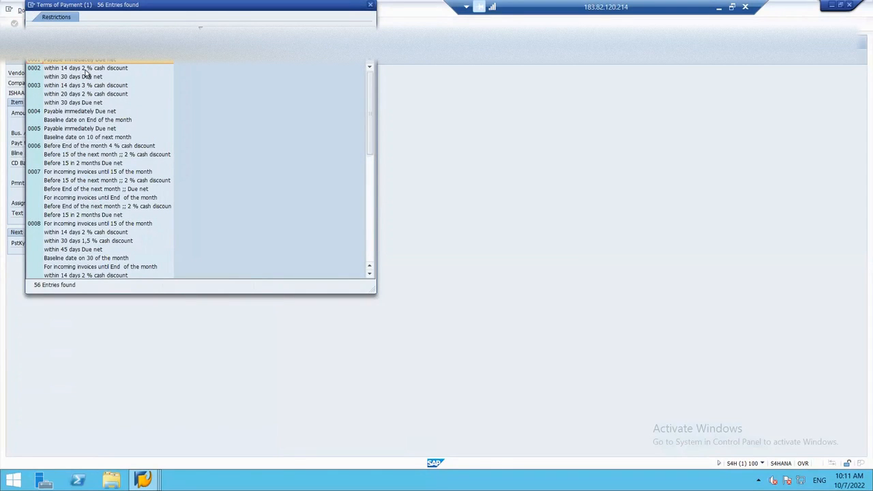
double_click(86, 73)
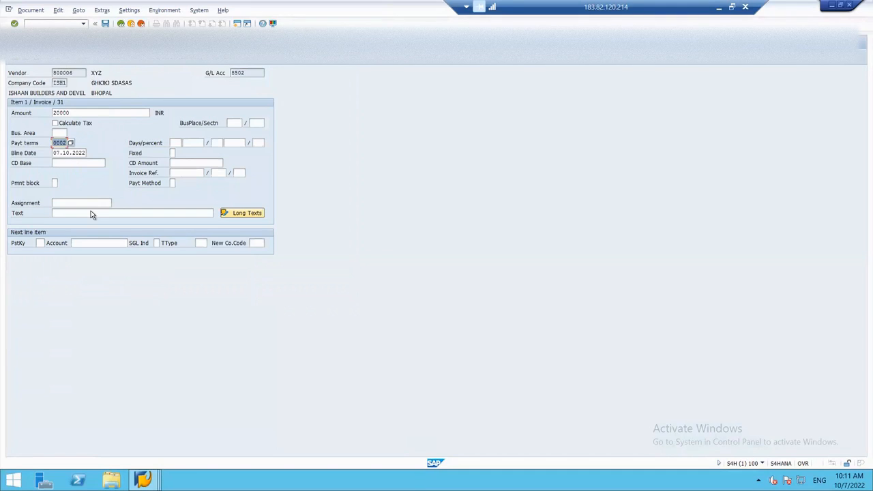
click(56, 212)
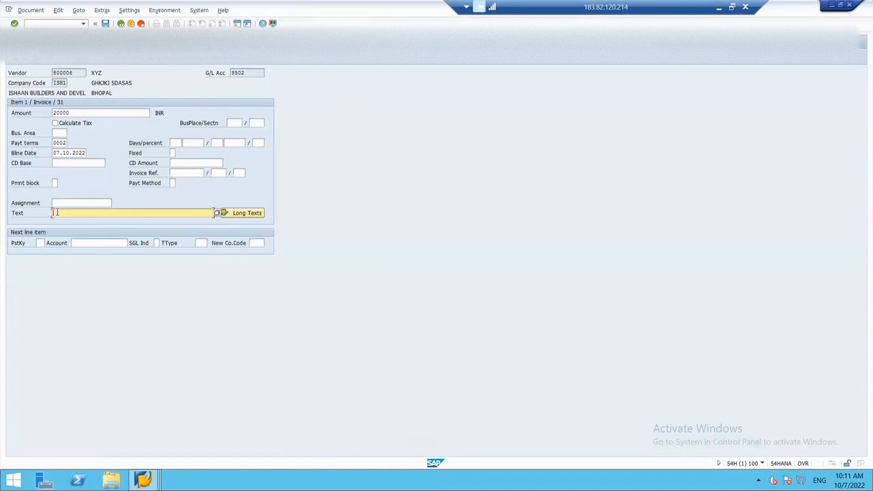
text(RENT DUE)
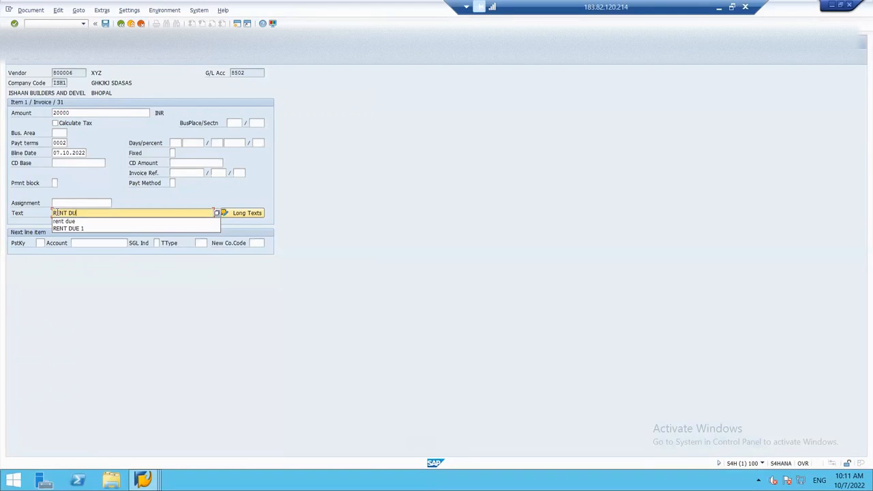
Add a next line item with posting key 81 and the RENT EXPENSES account, accept the payment terms, and open the item
click(40, 243)
click(40, 243)
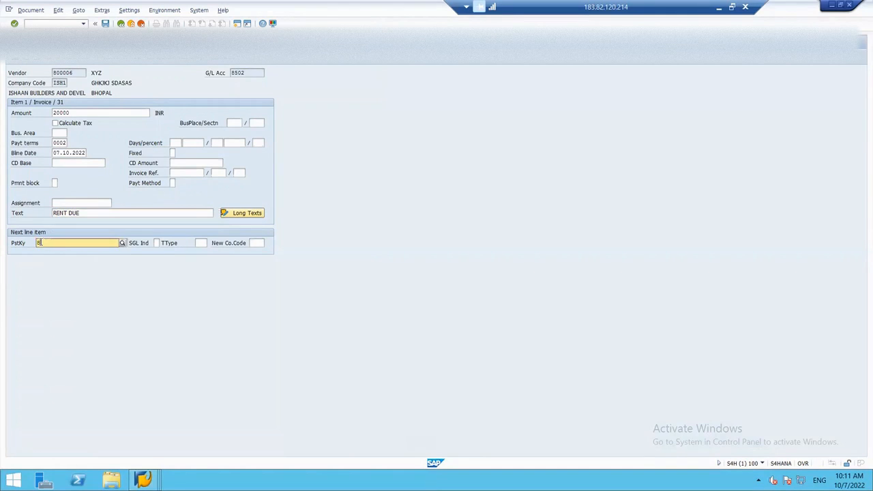
text(81)
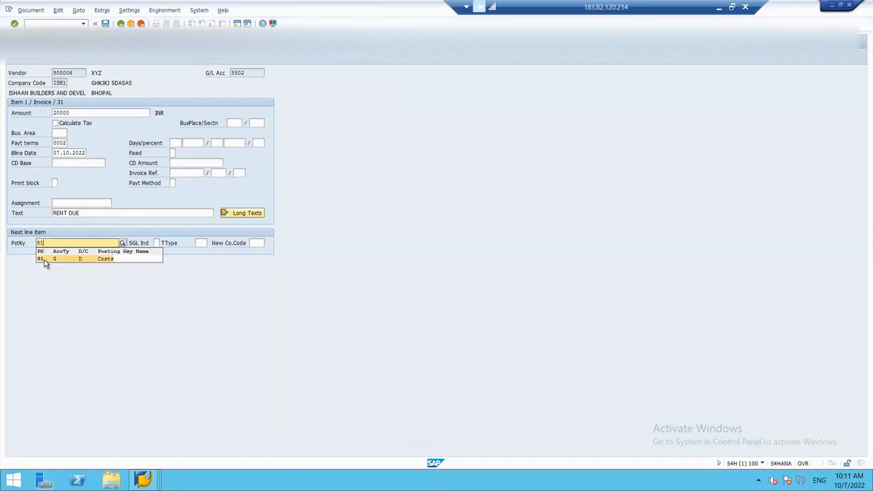
click(44, 260)
click(95, 244)
click(133, 244)
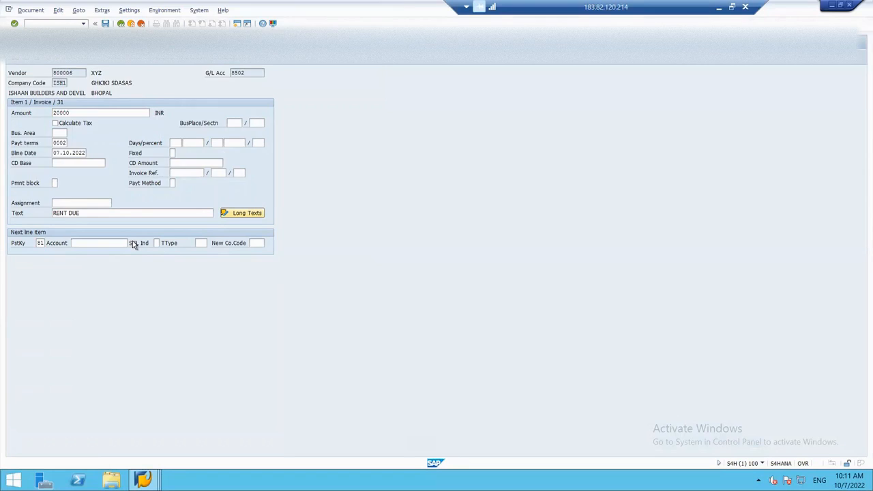
key(Return)
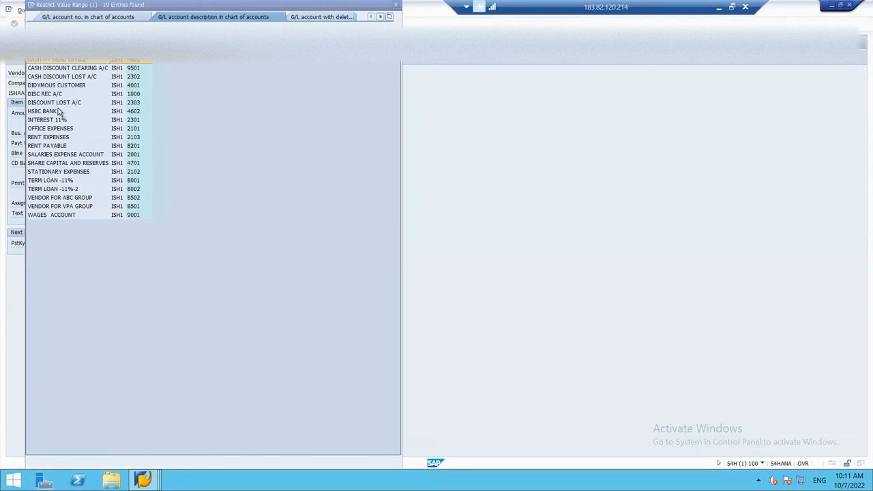
double_click(55, 137)
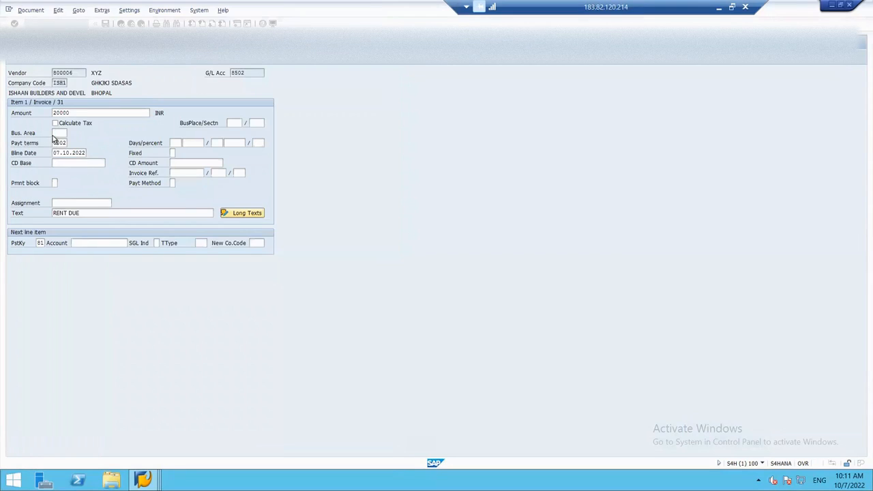
key(Return)
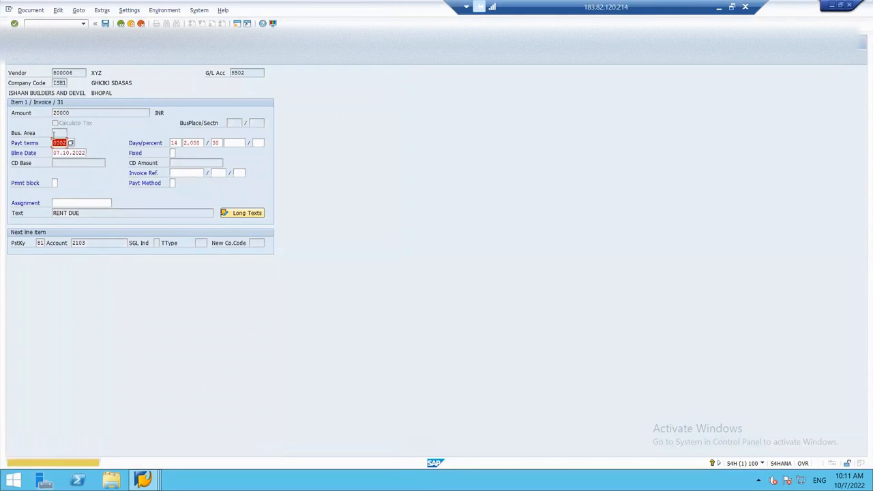
key(Return)
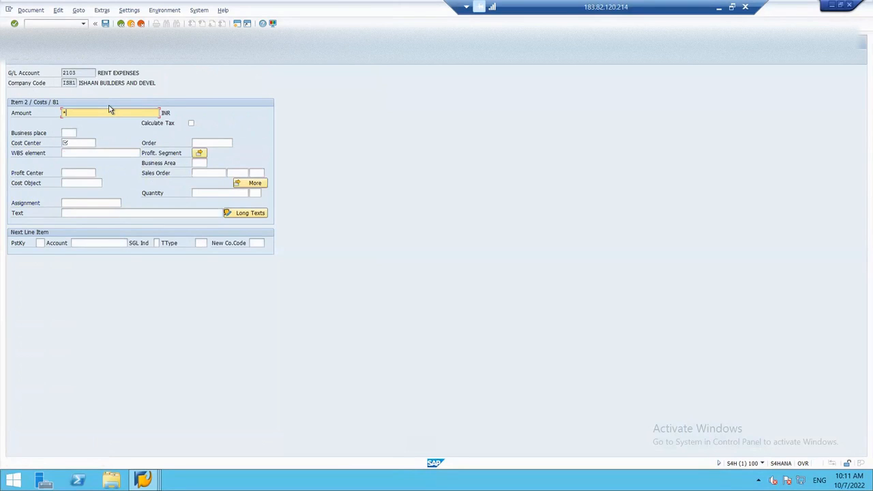
Assign cost center N_FA_01 to the rent expense item, searching without a controlling area restriction, and enter + as the item text
click(80, 143)
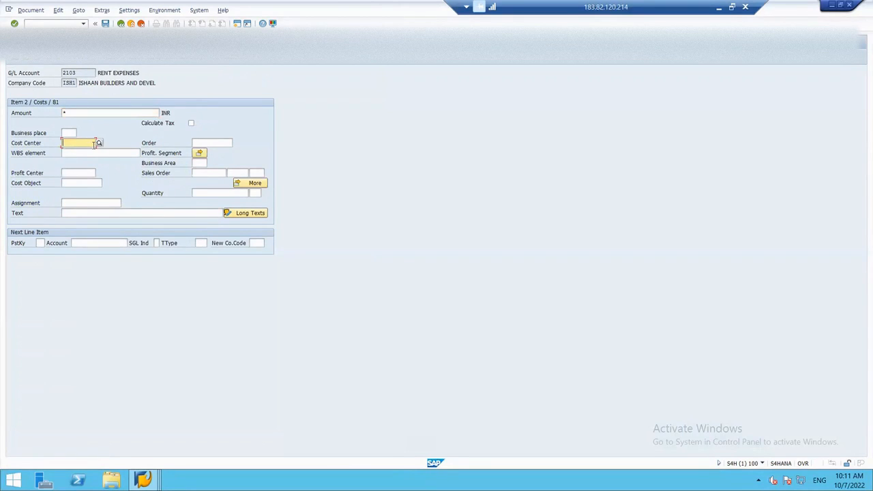
click(99, 142)
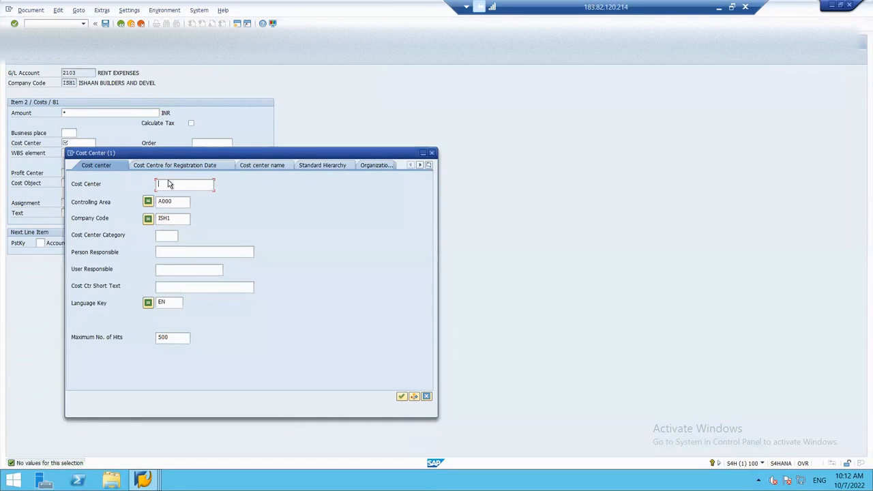
click(176, 200)
key(BackSpace)
key(BackSpace)
key(BackSpace)
key(BackSpace)
key(Return)
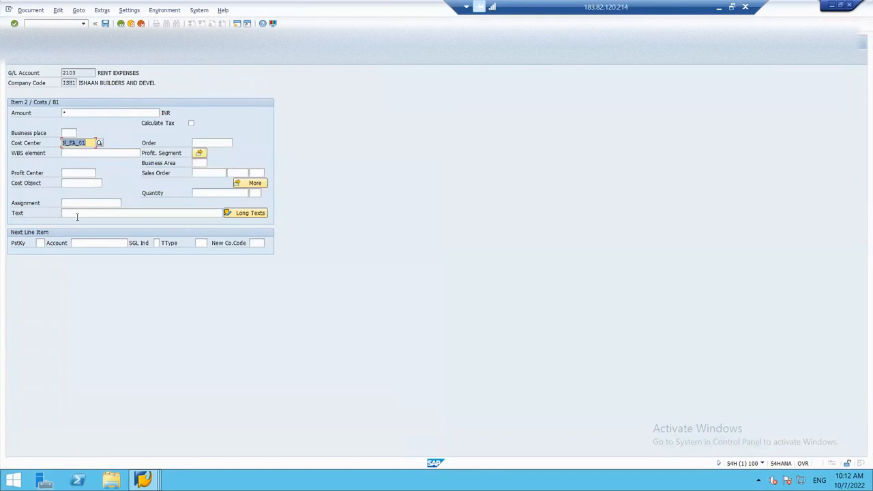
click(77, 213)
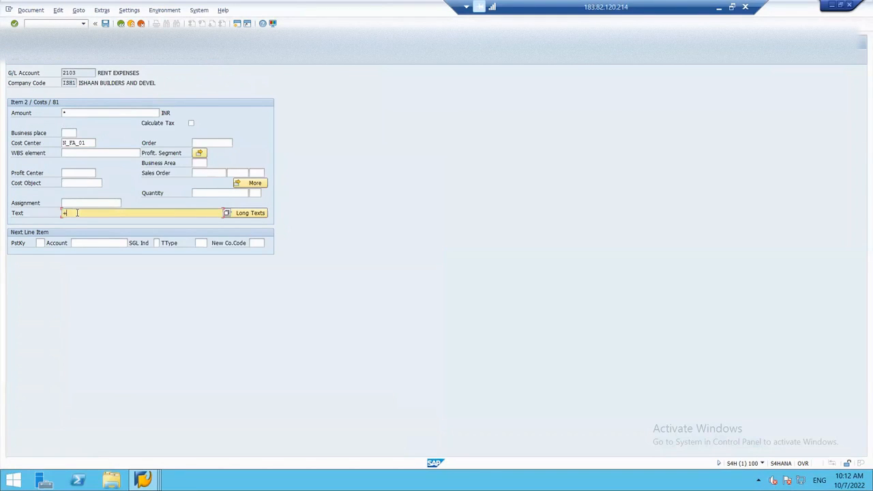
Simulate the invoice, inspect the cash discount clearing line item, and return to the document overview
click(31, 9)
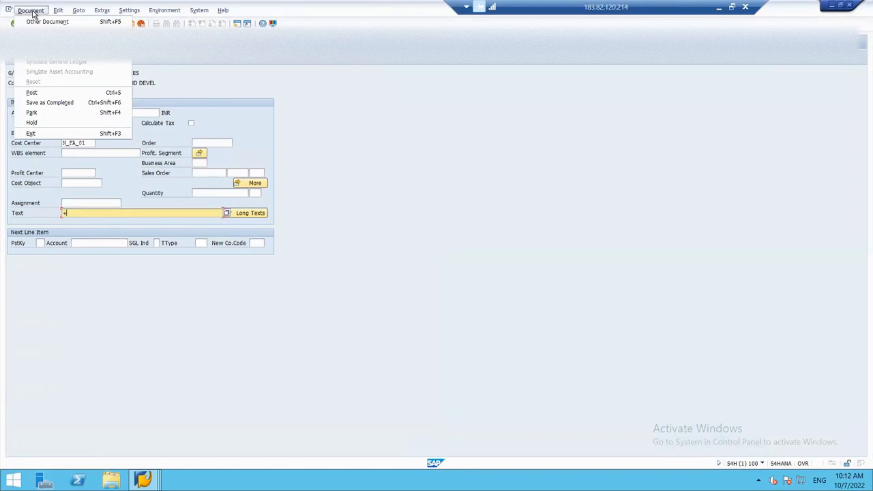
click(39, 52)
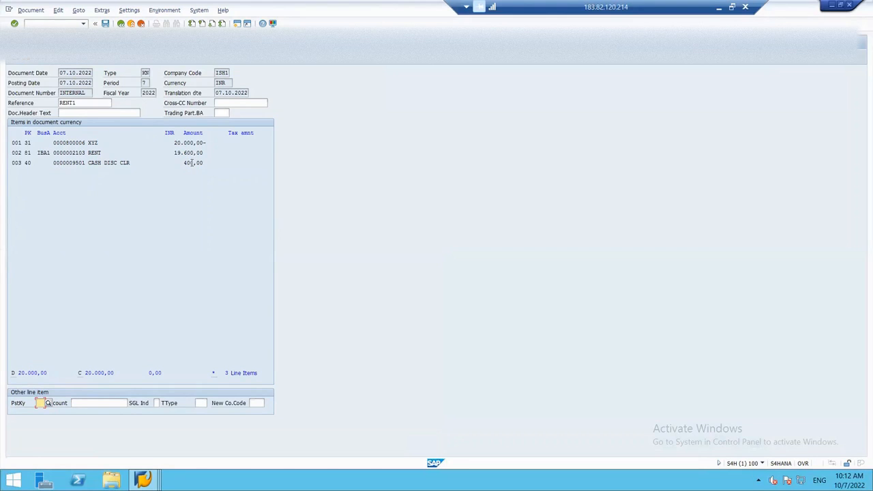
double_click(192, 162)
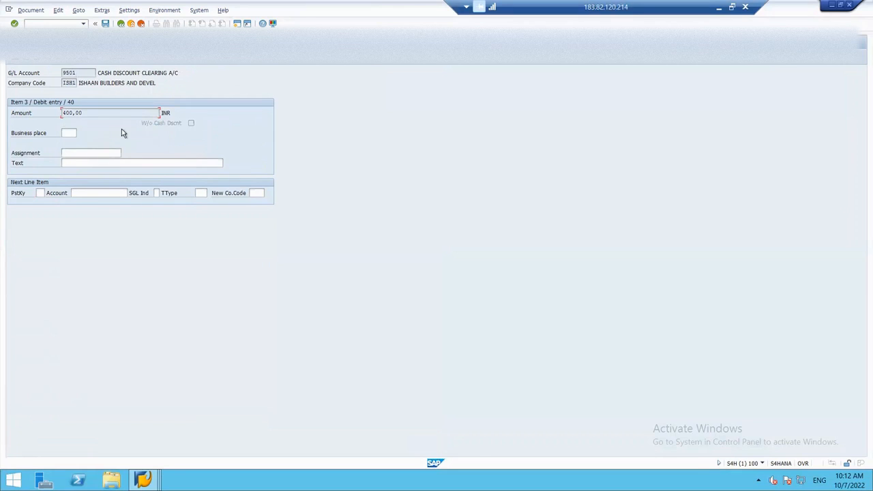
key(F3)
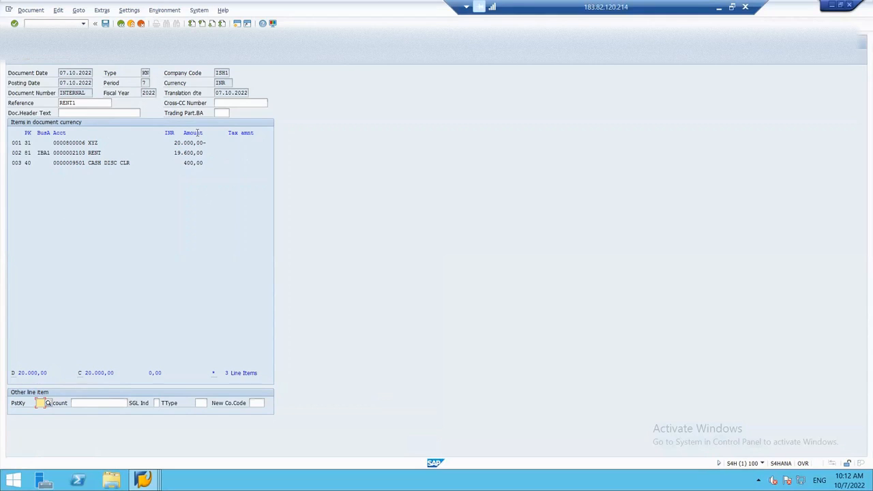
Post the simulated rent invoice and return to the SAP start screen with /N
click(105, 24)
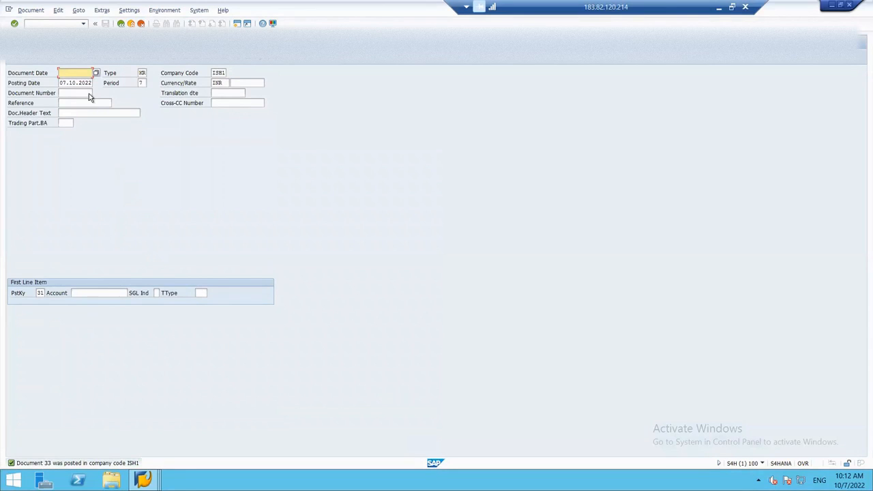
click(47, 21)
text(/N)
key(Return)
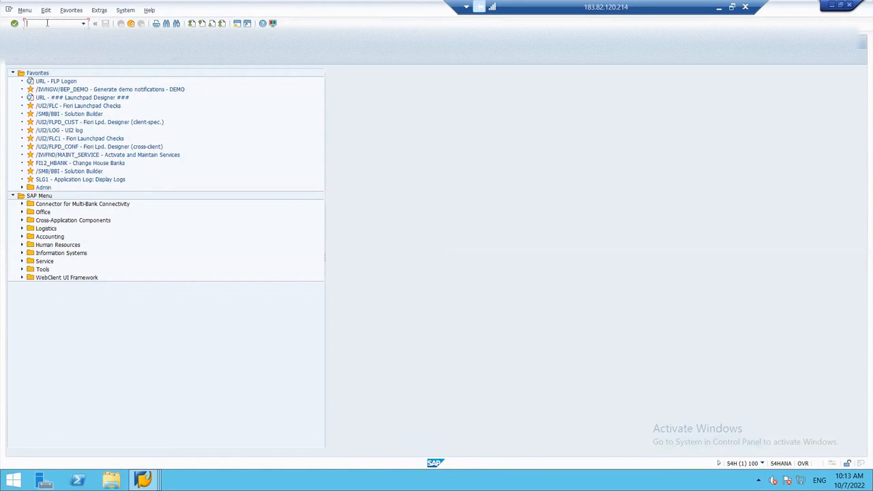
Run transaction FBL1N to list the open items for the vendor account range from ABC to XYZ in company code ISH1
text(FBL10)
key(BackSpace)
text(N)
key(Return)
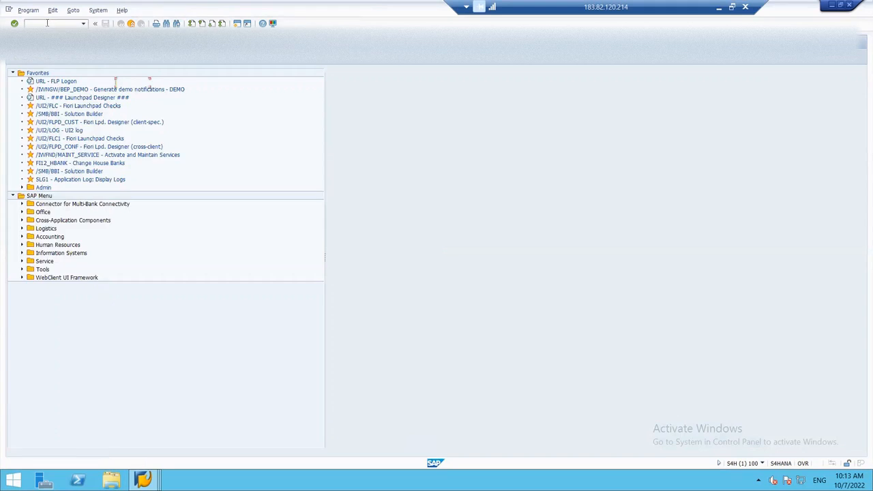
text(800002)
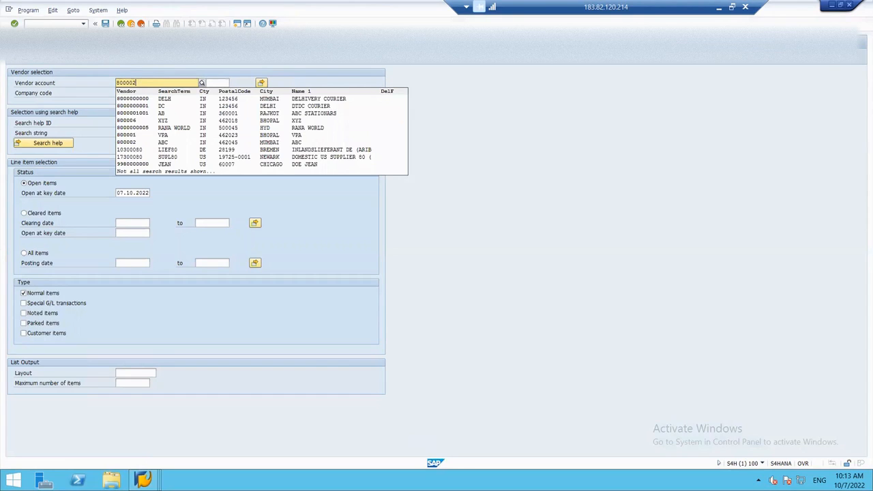
key(Tab)
text(800006)
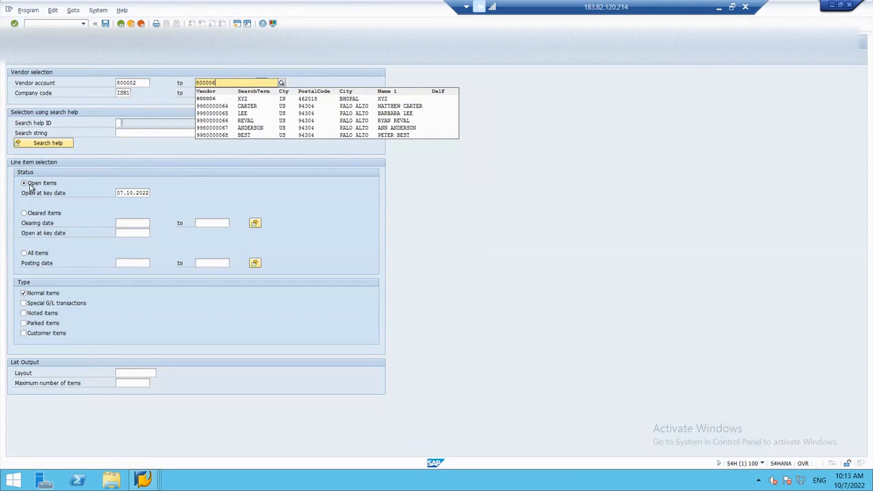
click(15, 60)
click(15, 61)
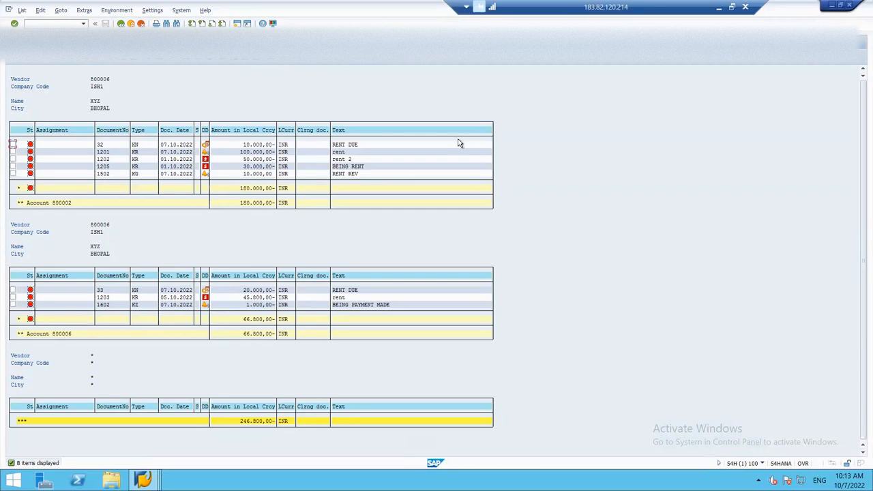
Switch to the Excel workbook and review the vendor, purchase and cash discount clearing amounts in the sample journal entries
click(719, 6)
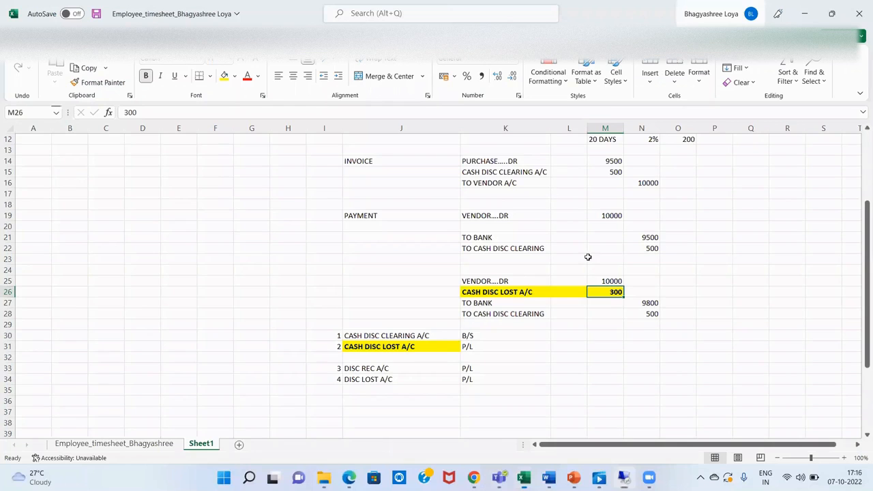
click(511, 281)
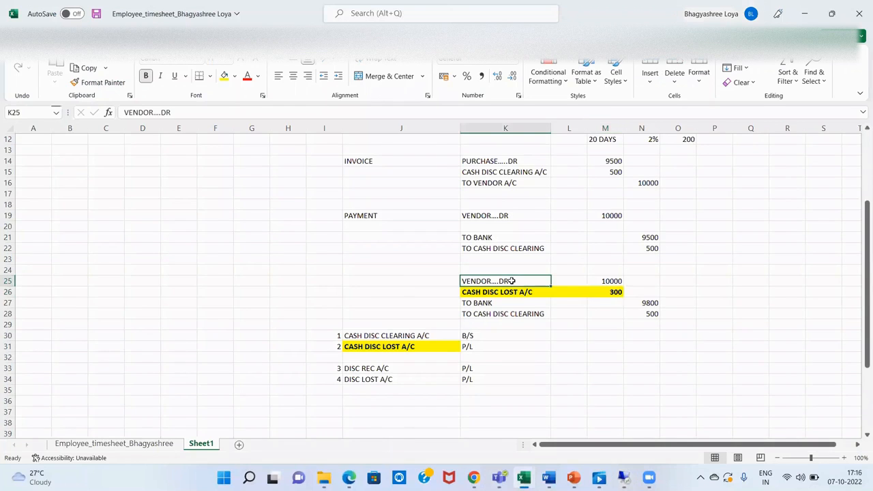
click(599, 281)
click(614, 160)
click(593, 171)
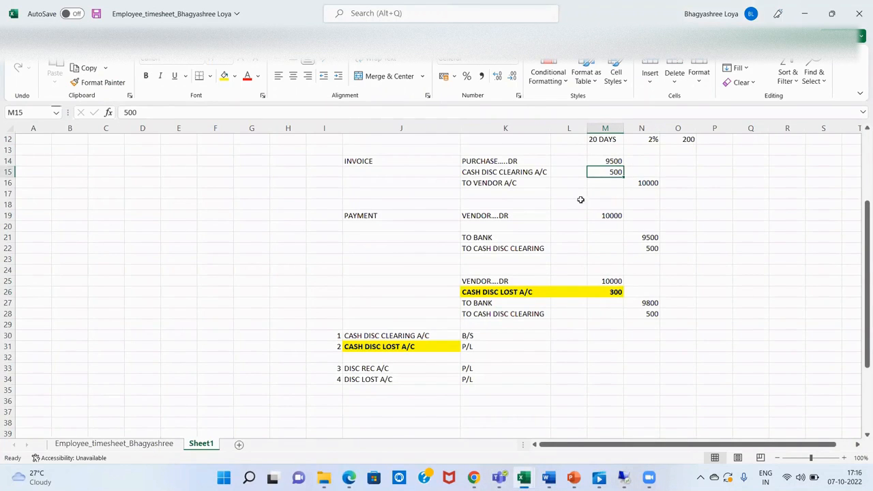
click(648, 183)
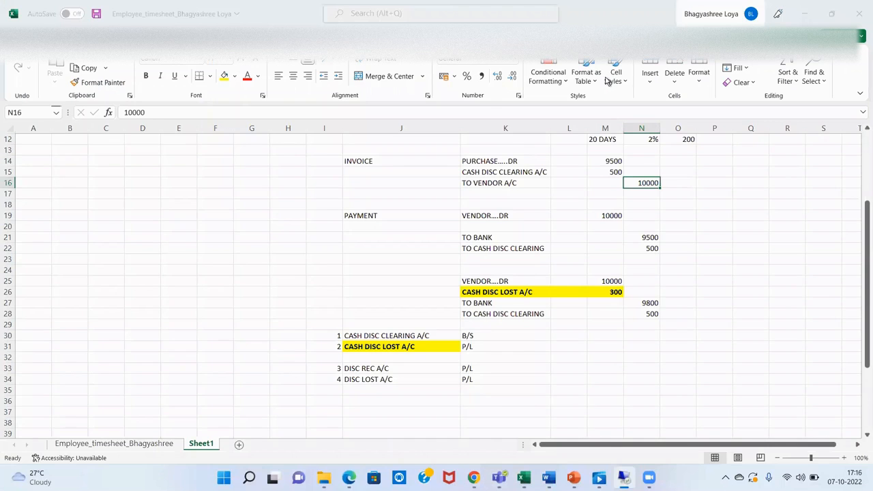
Start a list of payment types below the account list by entering FULL PAYMENT in cell J38
click(428, 423)
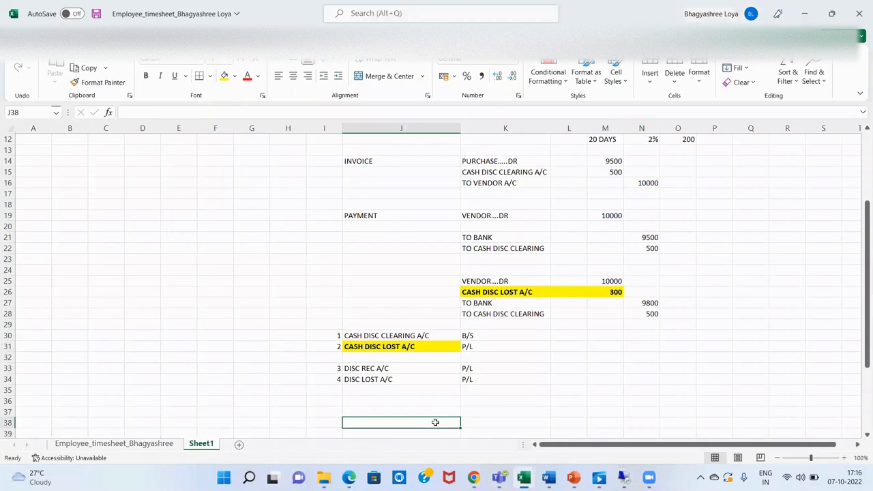
key(Down)
key(Down)
key(Down)
key(Down)
scroll(435, 422, down, 1)
key(Up)
key(Up)
key(Up)
key(Up)
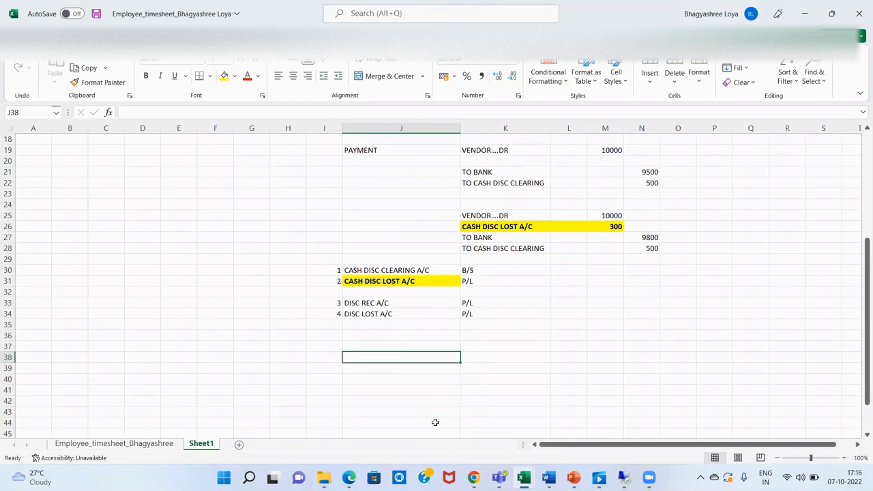
text(FULL PAYMENT)
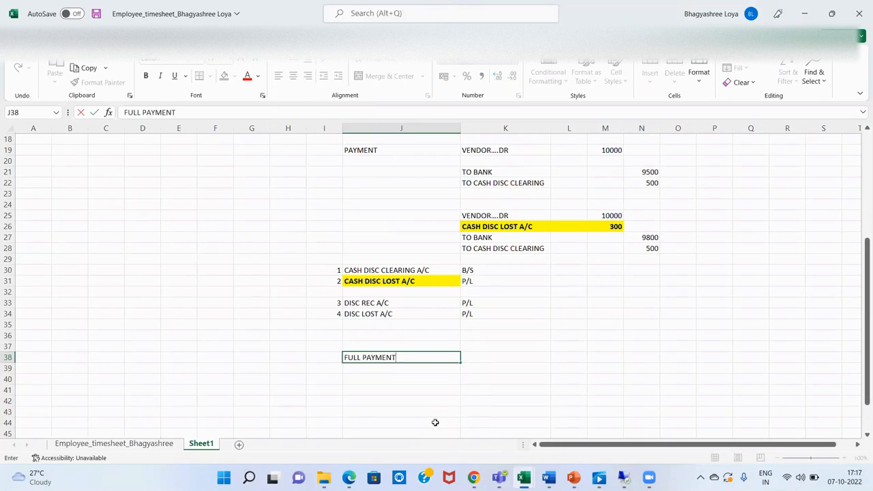
key(Return)
Add PARTIAL PAYMENT in cell J39 and RESIDUAL PAYMENT in cell J40
text(PA)
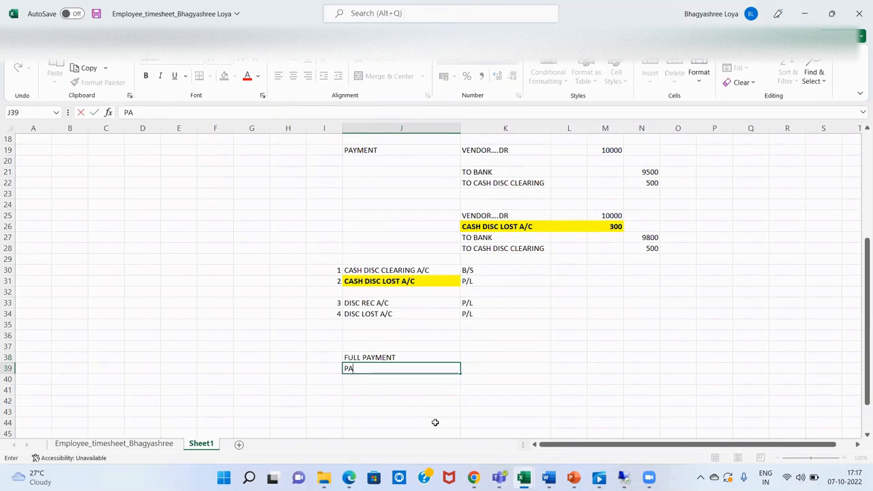
text(RTIAL PAYMENT)
key(Return)
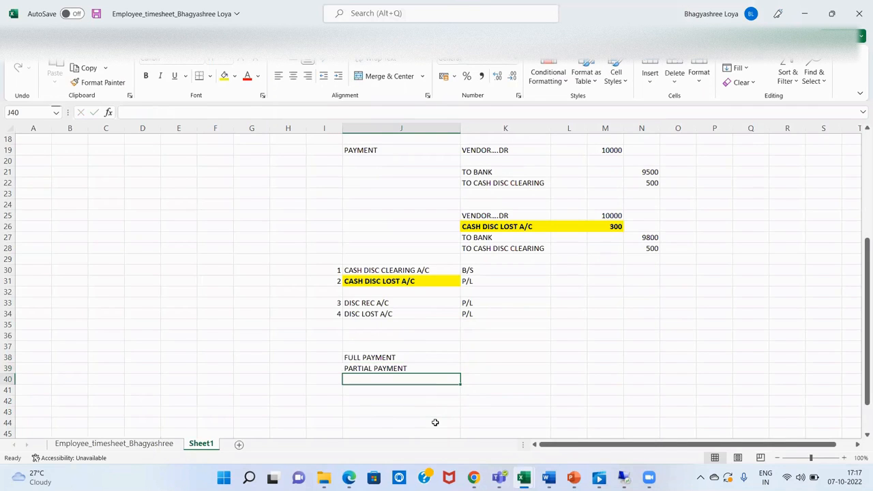
text(RESU)
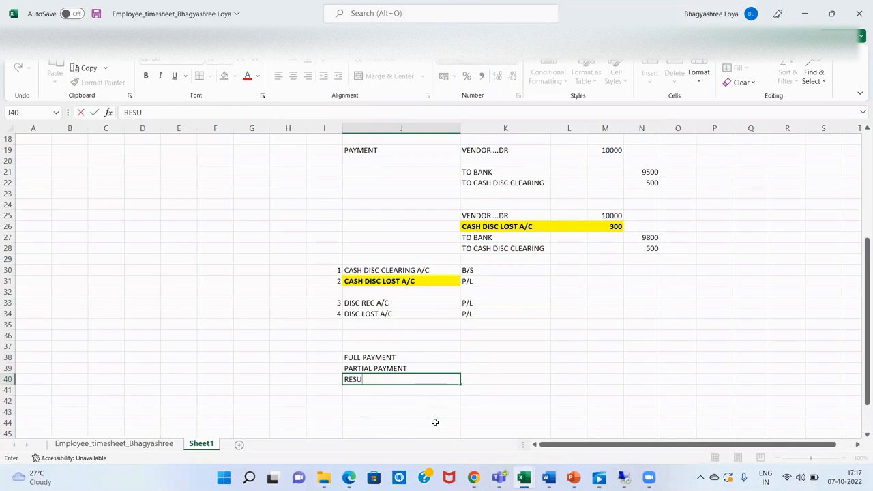
key(BackSpace)
text(IDUAL PAYMENT)
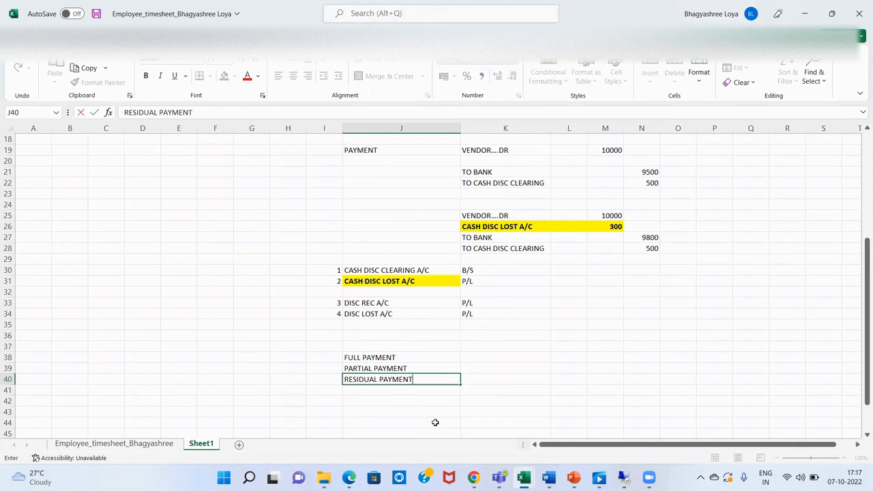
key(Return)
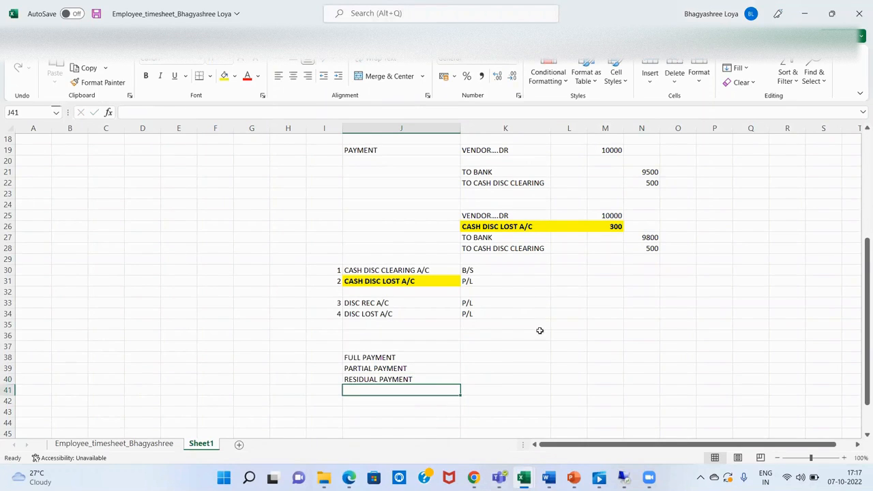
Go through the full, partial and residual payment entries in cells J38 to J40
click(441, 365)
key(Up)
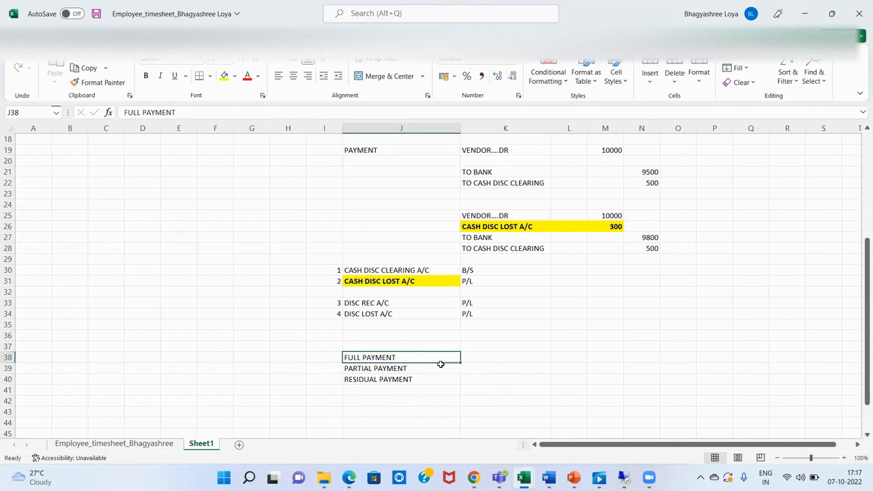
click(440, 365)
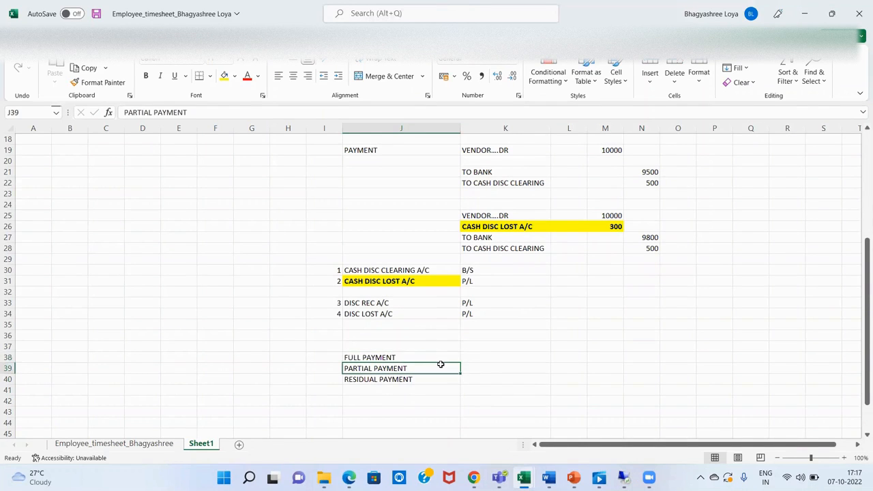
key(shift+Down)
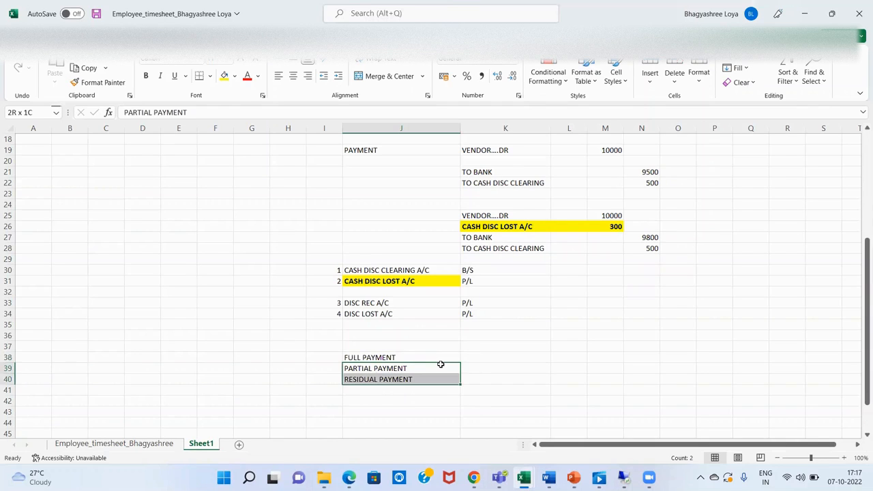
key(Up)
click(441, 365)
key(Down)
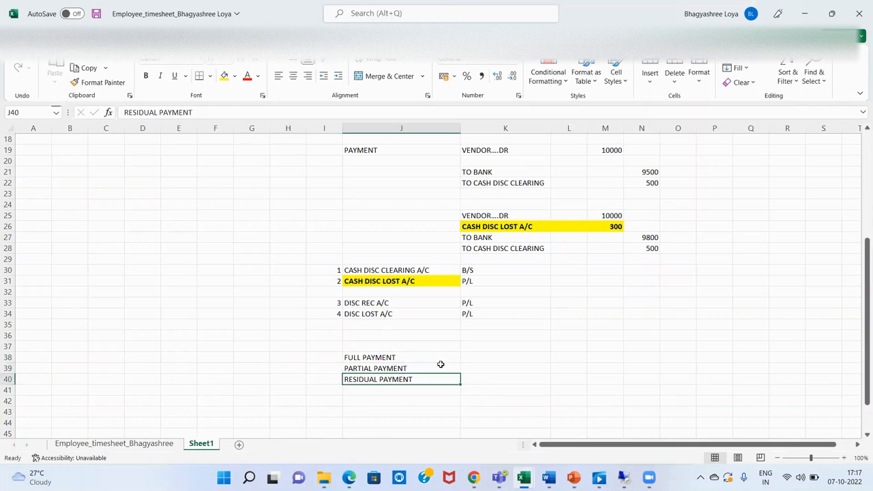
click(441, 365)
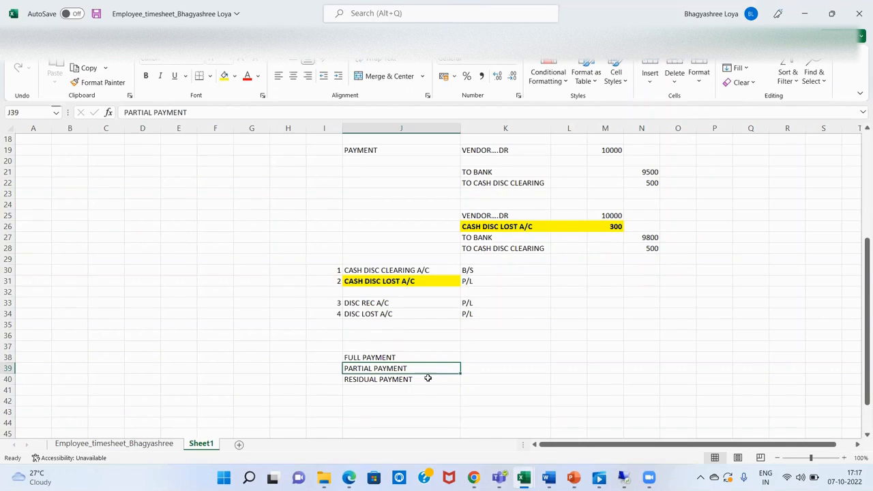
click(425, 378)
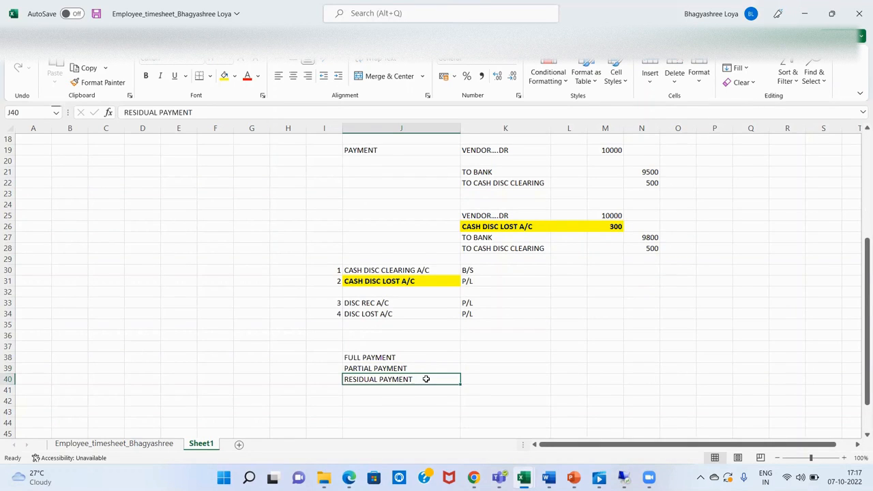
Switch back to SAP, return to the vendor line item selection, and set the line item status to All items
key(alt+Tab)
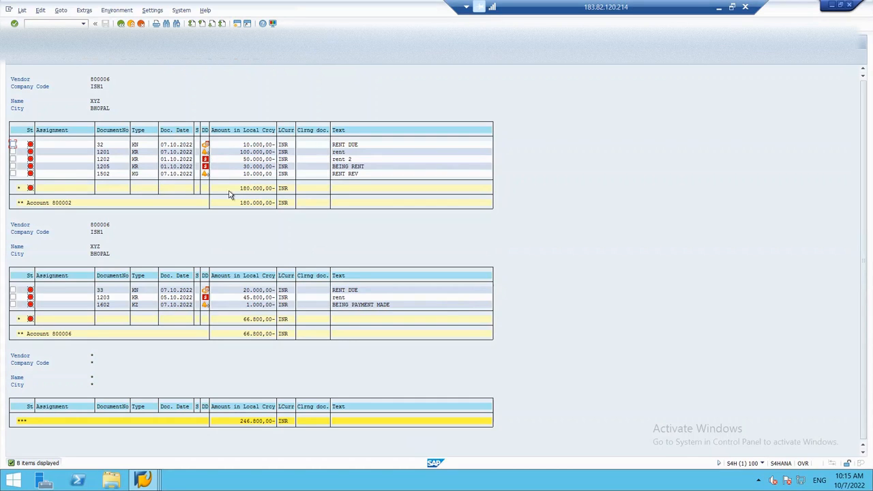
click(119, 23)
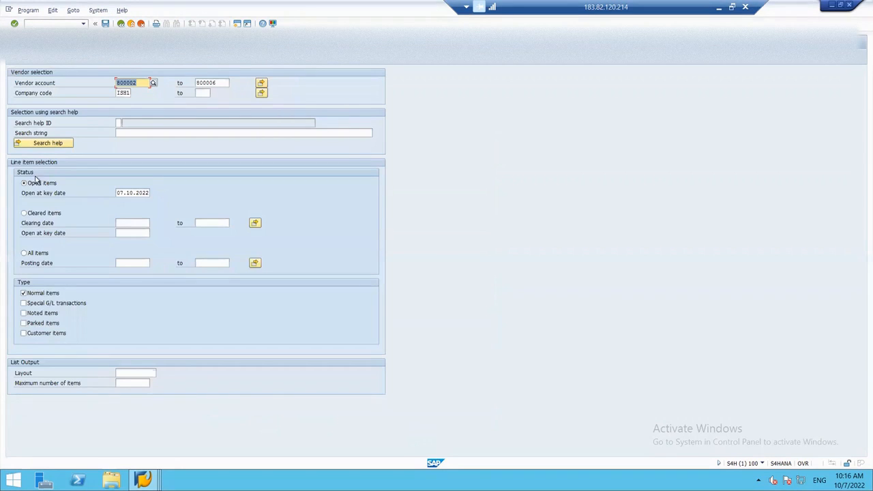
click(25, 254)
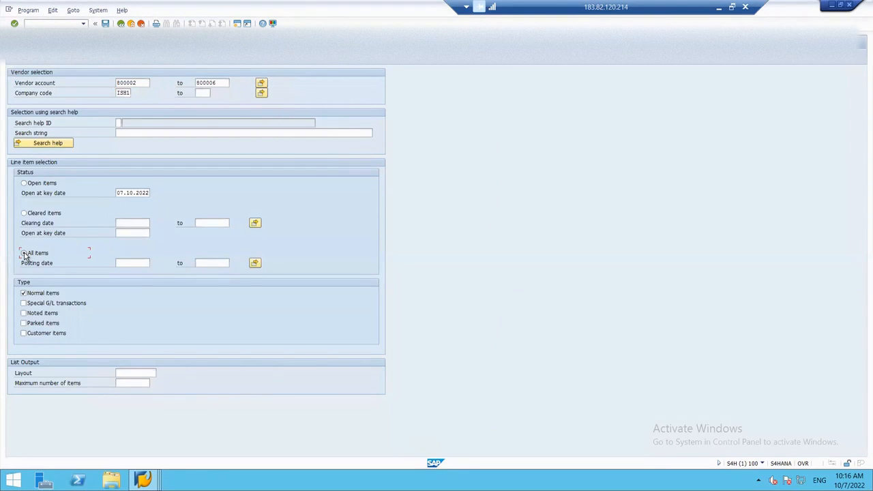
Run the vendor line item list for all items and examine the amounts of documents 1205 and 1502 under account 800002
click(17, 61)
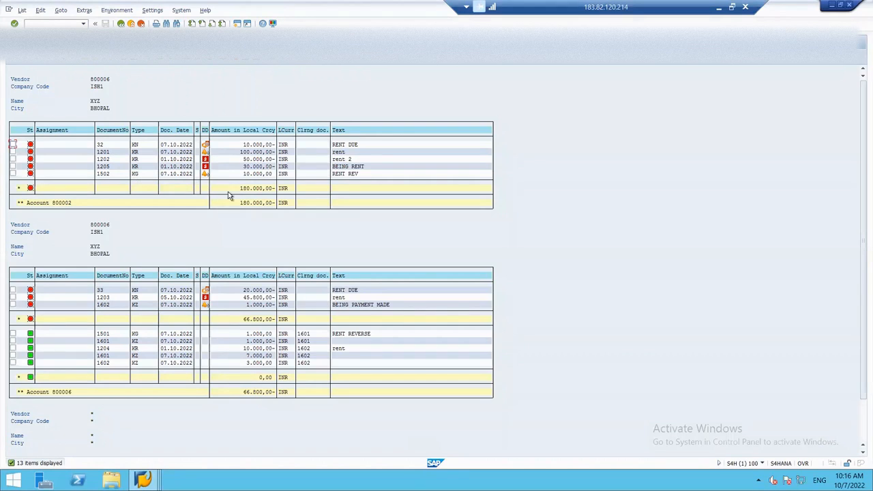
click(259, 167)
click(258, 172)
Switch to the G/L account session, leave its transaction, and open the outgoing payment entry screen
key(alt+Tab)
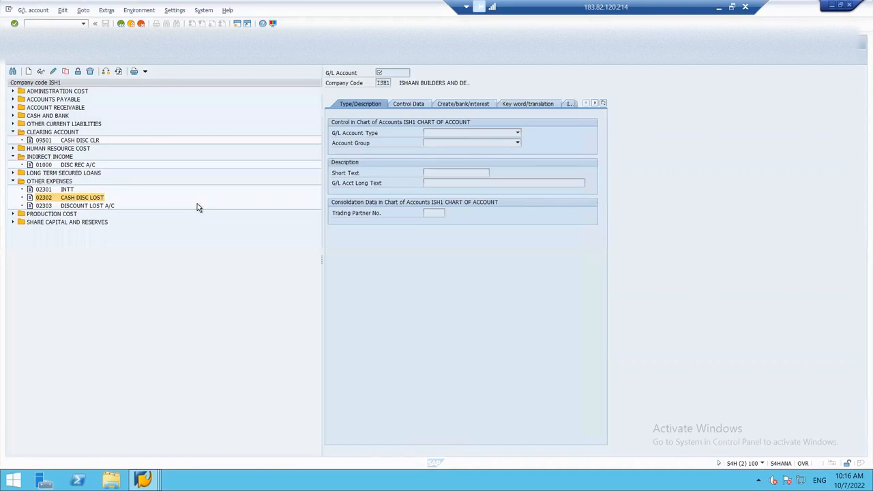
click(63, 22)
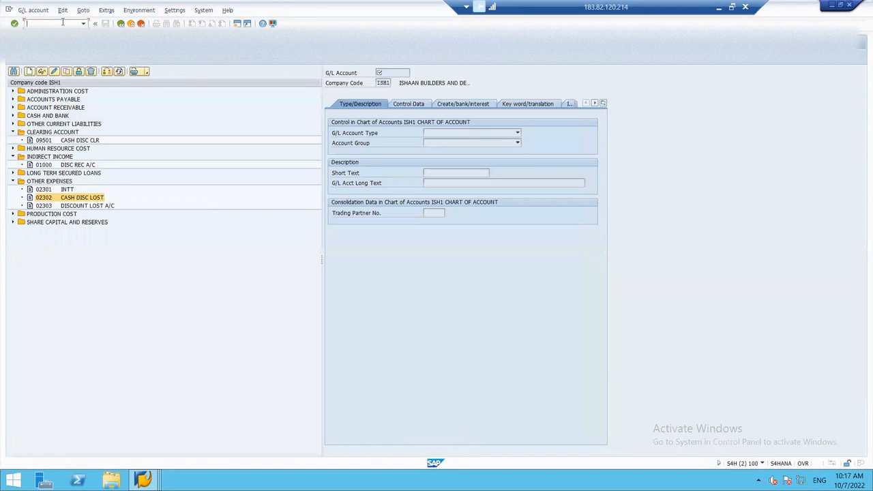
text(/n)
key(Return)
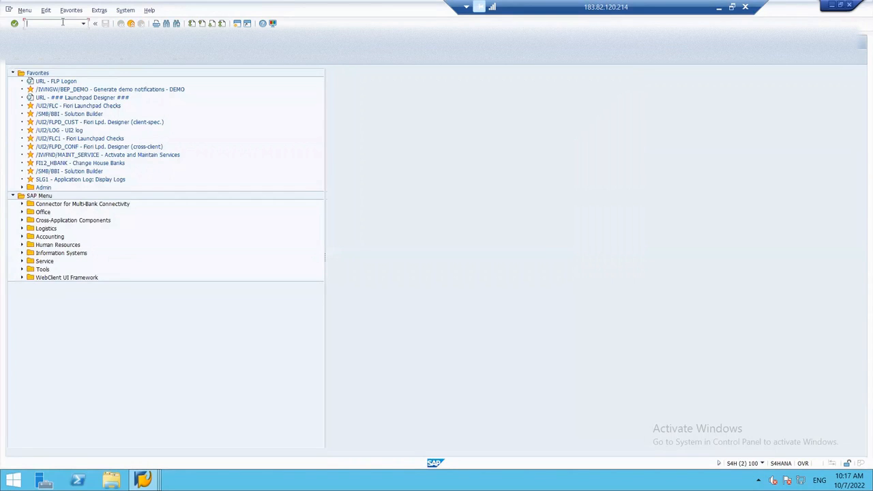
text(F-28)
key(Return)
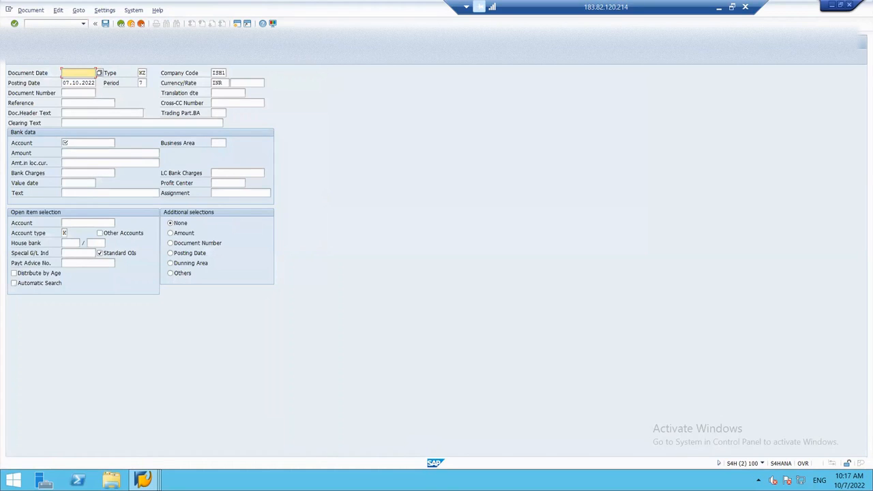
Set the payment's document date to 07.10.2022 and its reference to PAY1
click(100, 72)
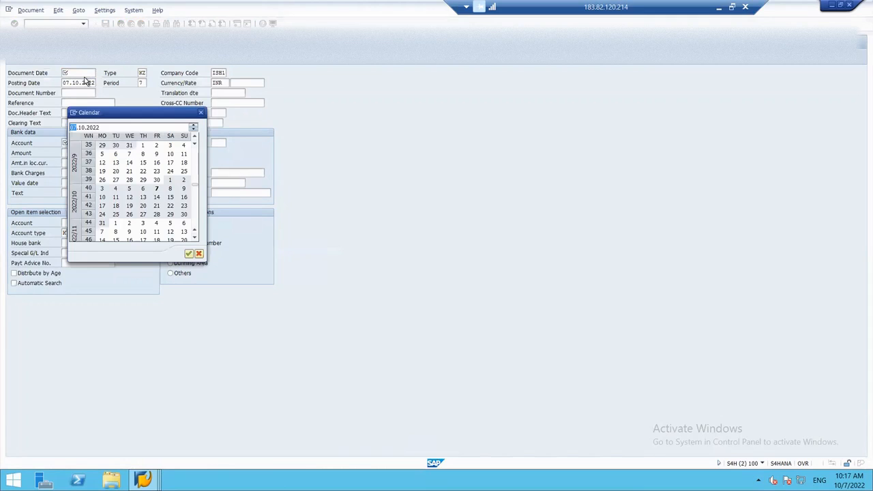
double_click(157, 189)
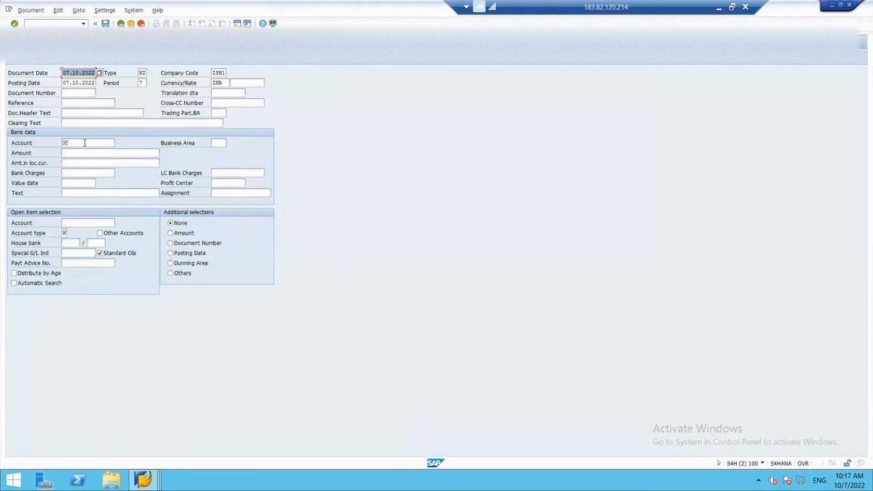
click(68, 103)
text(PAY1)
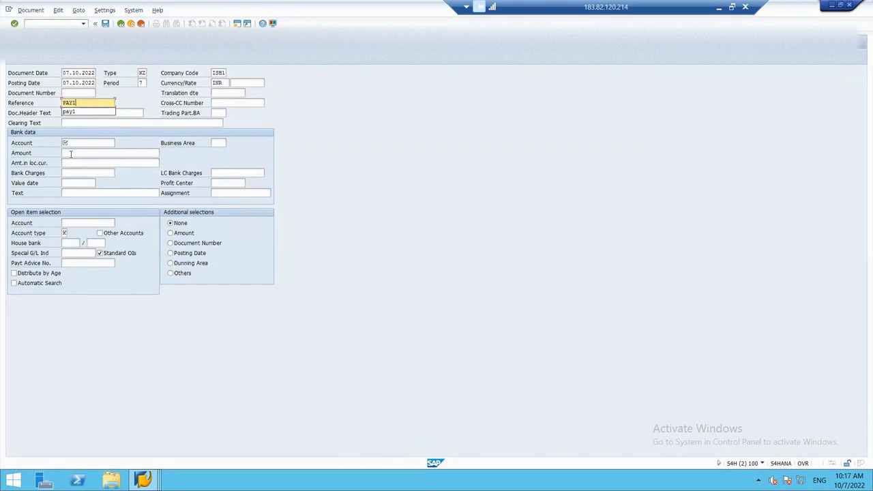
Look up HSBC BANK as the bank data account and set the payment amount to 10000
click(73, 143)
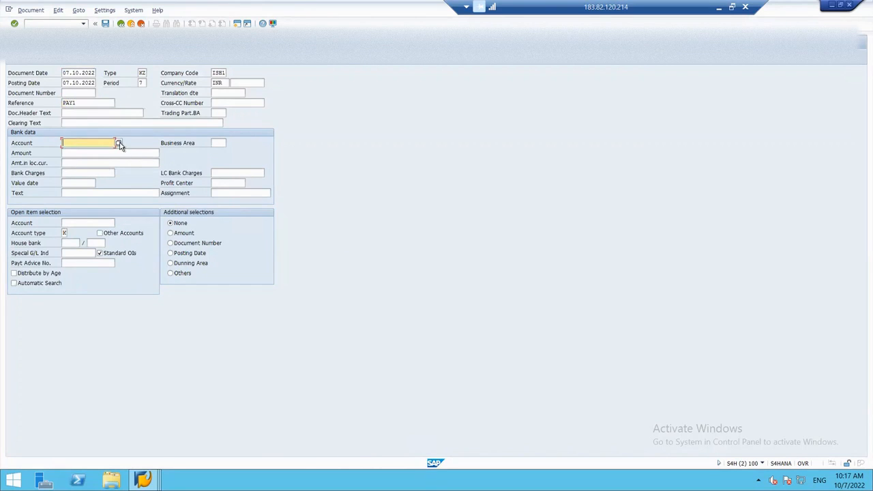
click(119, 144)
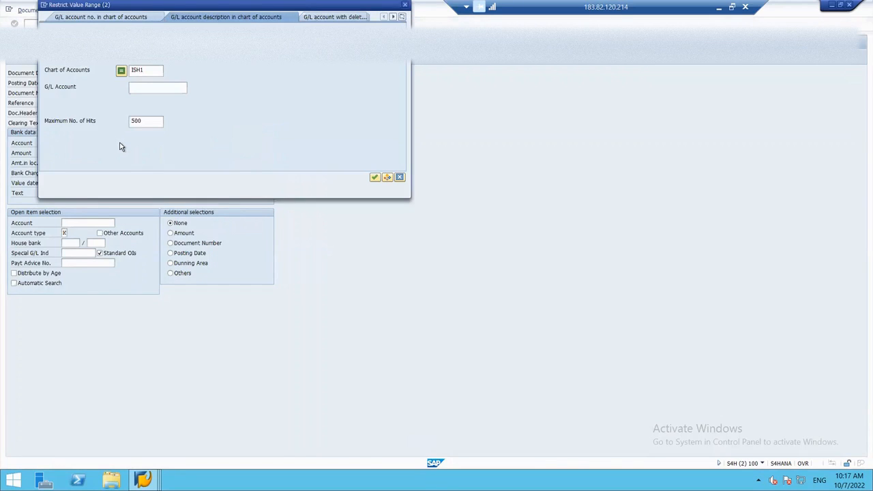
key(Return)
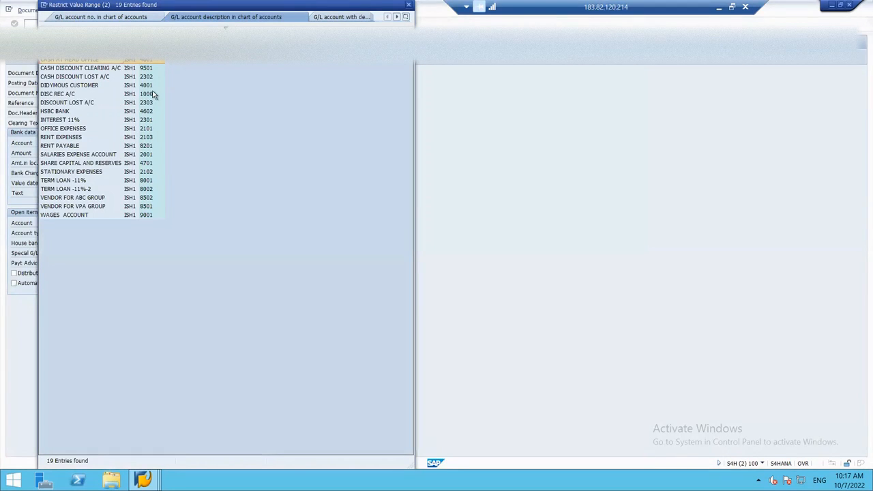
double_click(77, 111)
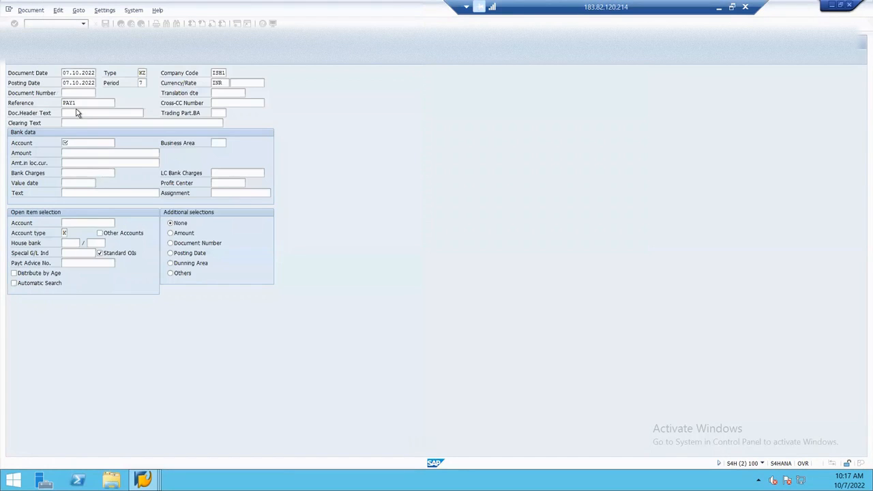
click(82, 152)
text(10000)
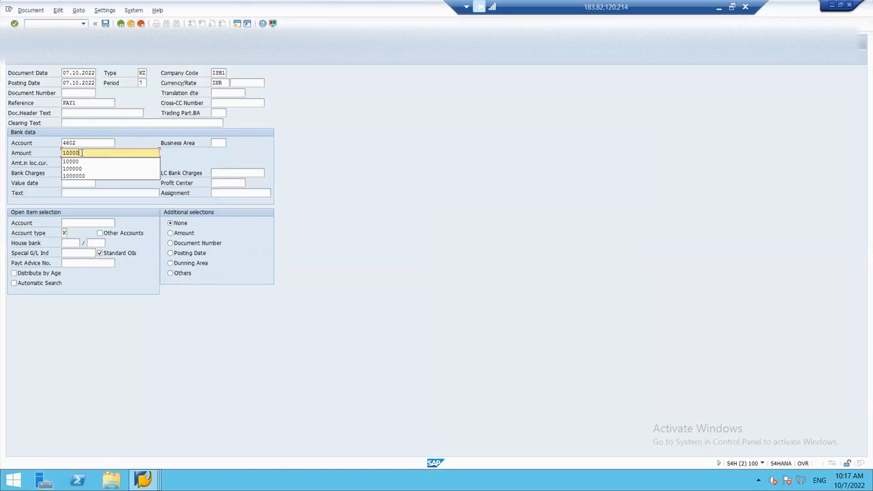
key(Tab)
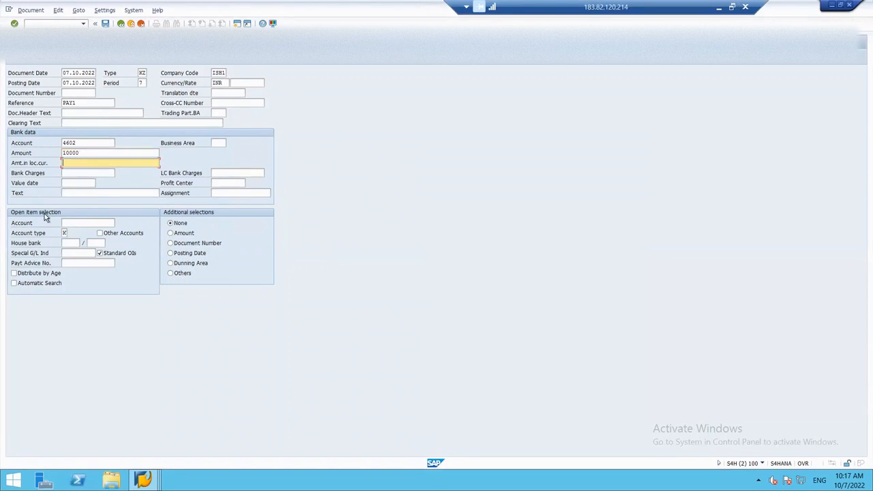
Set the open item selection account to 800002 and process its open items
click(68, 223)
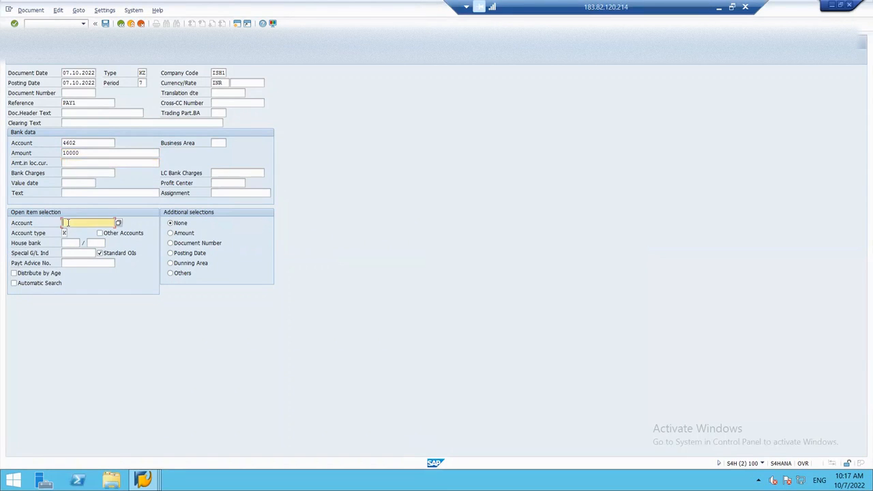
text(800002)
key(Return)
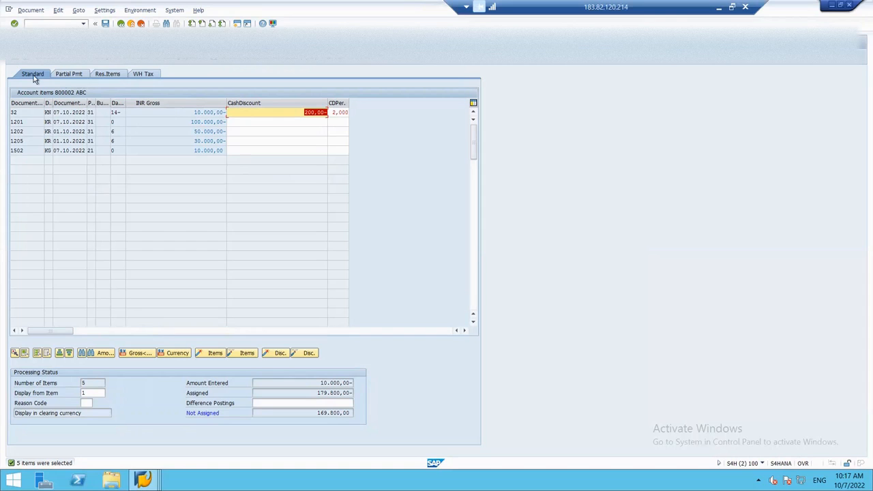
In the partial payment view, deactivate all open items and reactivate only documents 1205 and 1502
click(68, 73)
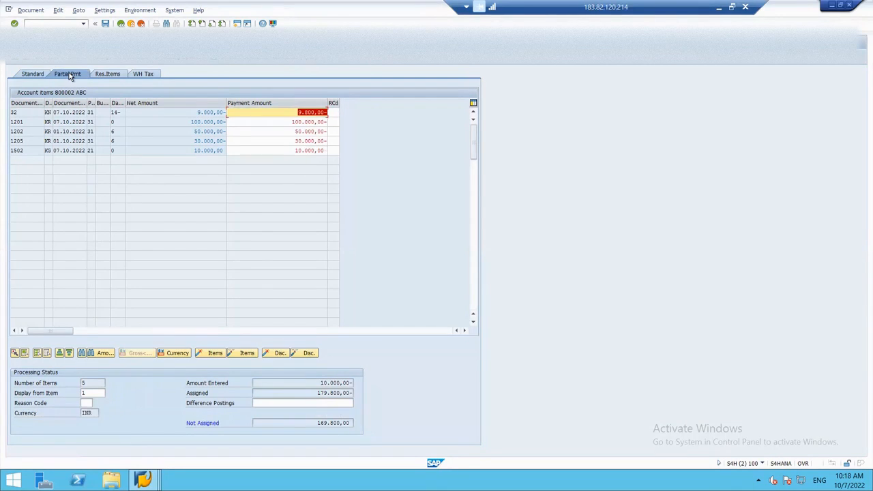
click(39, 354)
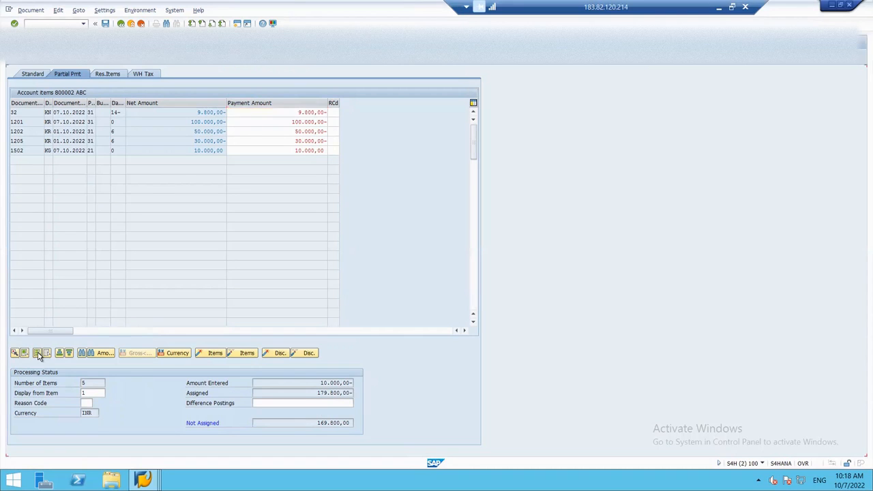
click(247, 354)
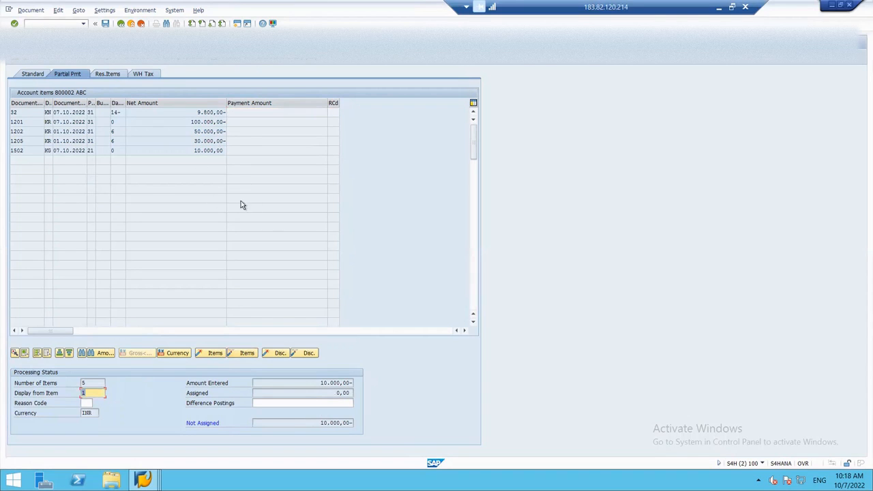
double_click(203, 142)
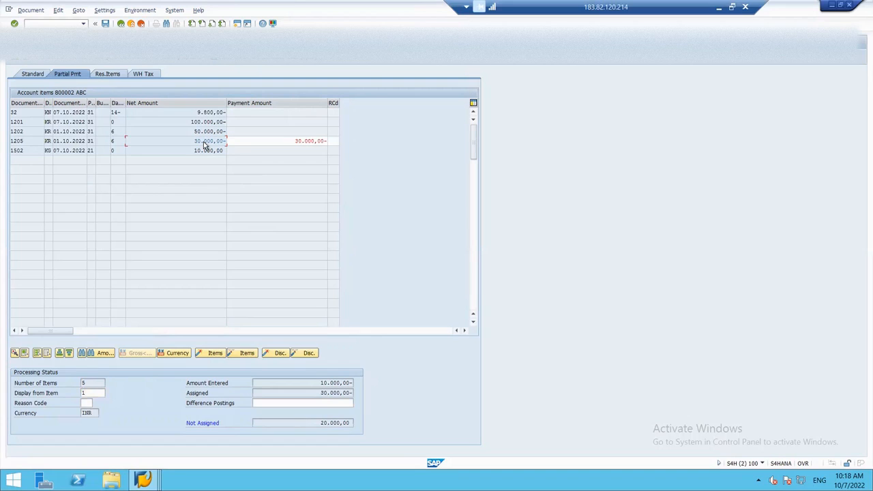
double_click(206, 150)
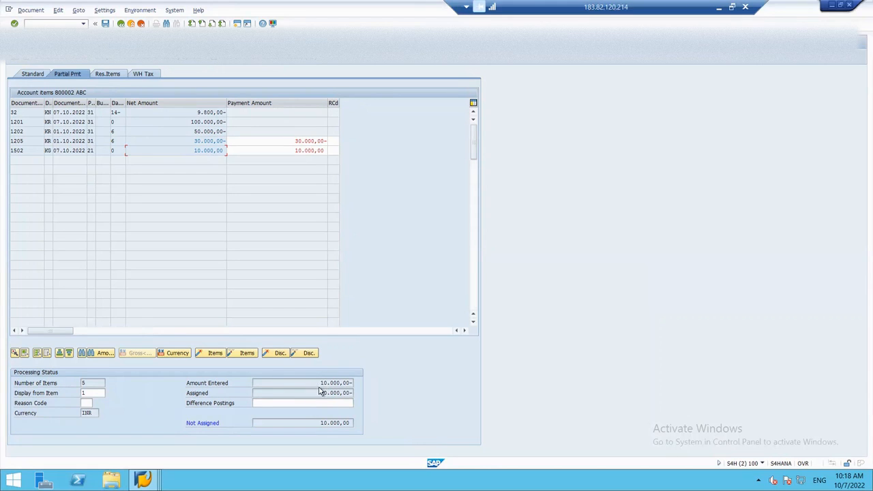
Set the partial payment amount of document 1205 to 20.000 and post the payment
click(298, 143)
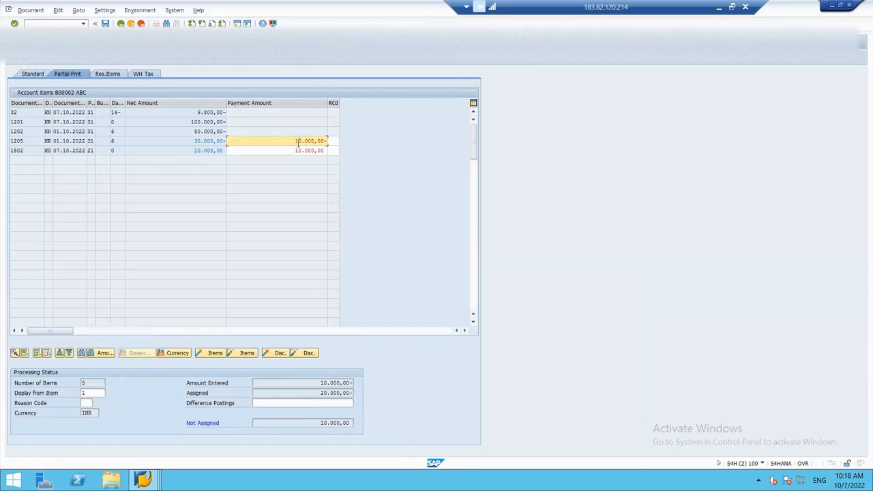
double_click(298, 143)
click(298, 140)
text(2)
key(Return)
click(106, 23)
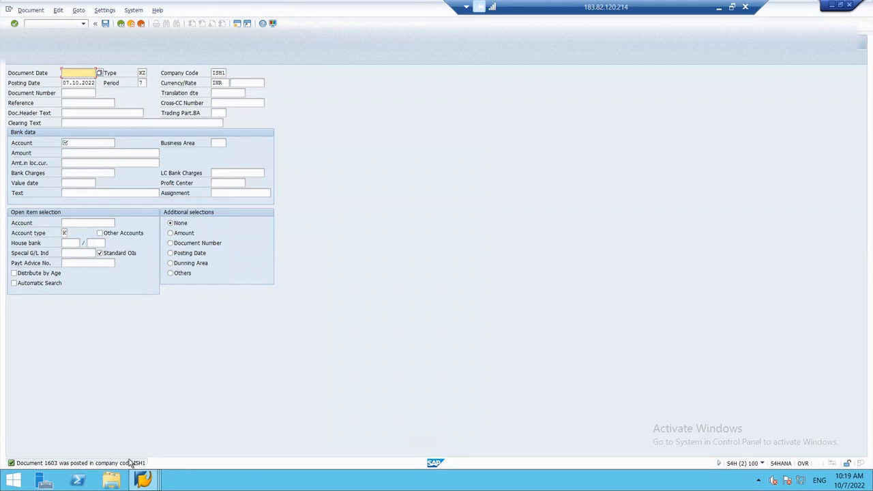
Return to the vendor line item list, refresh it, and compare the open amounts of documents 1205 and 1603 under account 800002
key(alt+Tab)
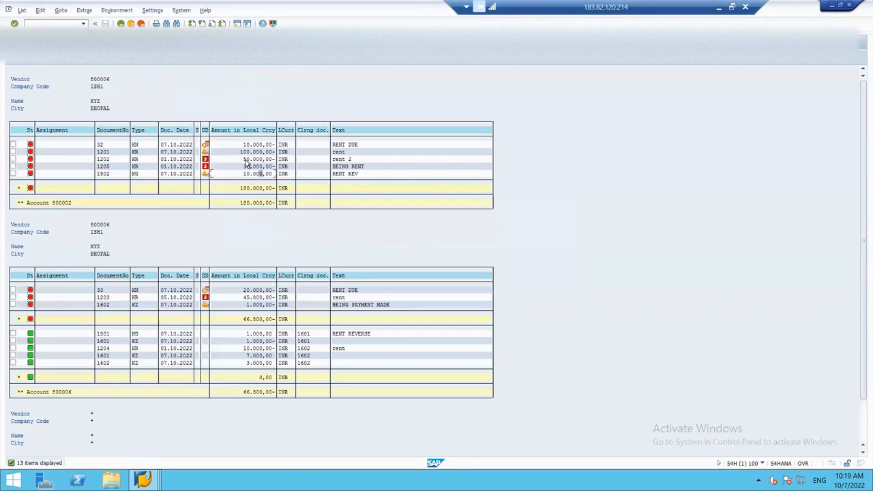
click(22, 10)
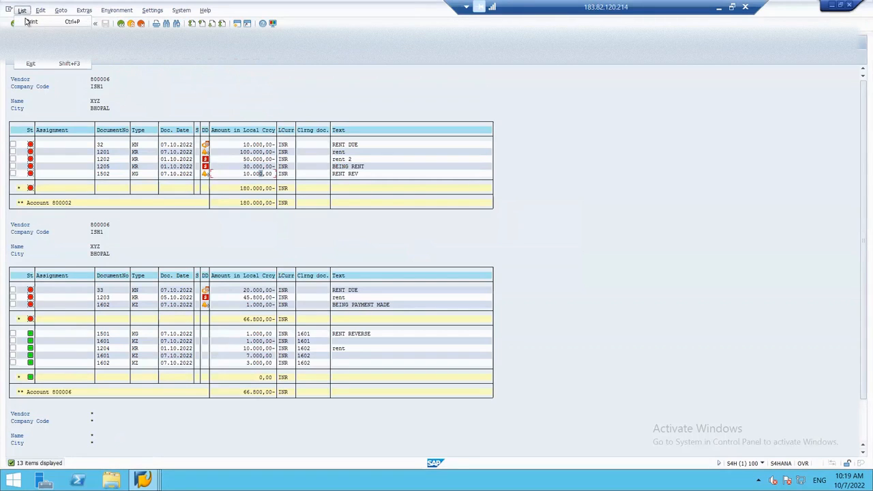
click(34, 52)
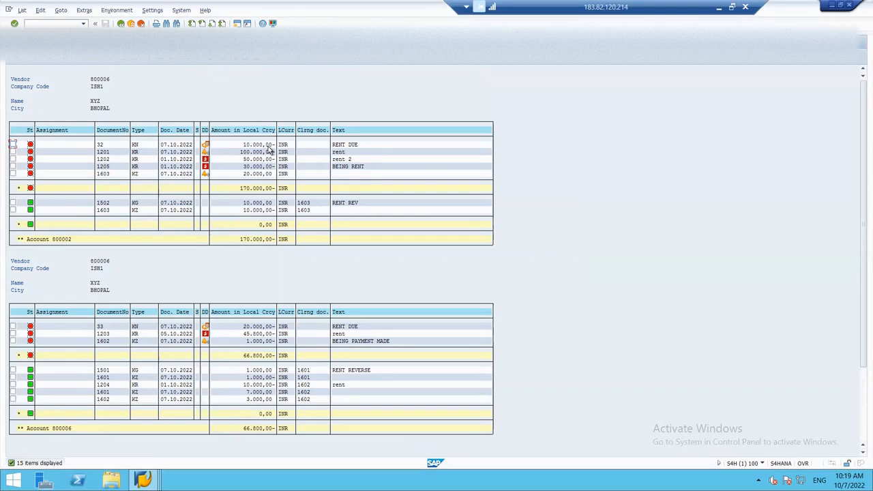
click(262, 176)
click(251, 168)
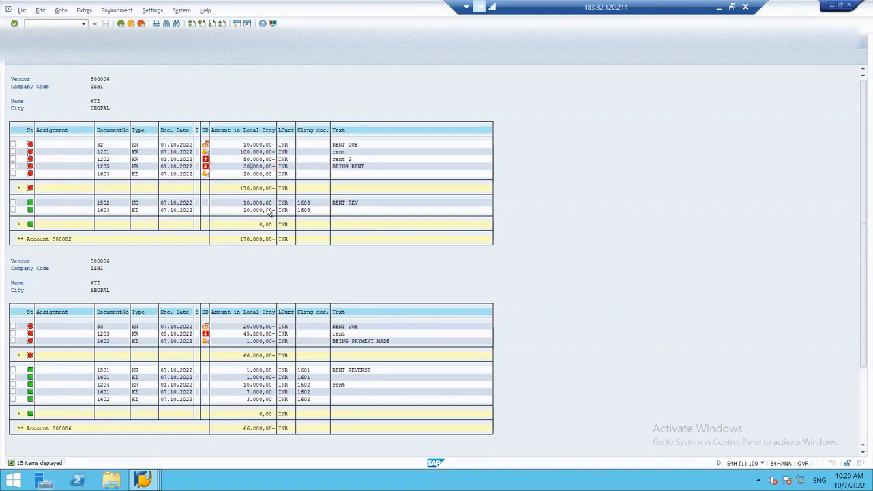
click(260, 173)
click(232, 168)
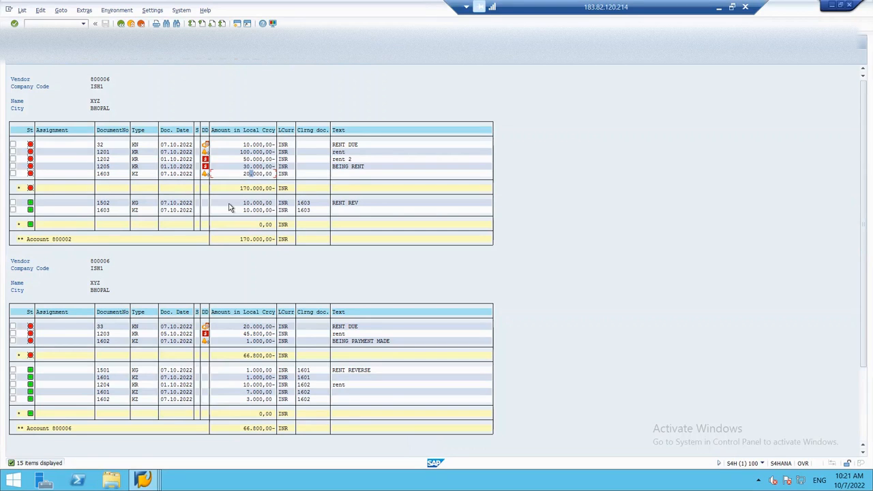
Switch back to the outgoing payment session and set the document date to 07.10.2022 and the reference to PAY2
key(alt+Tab)
text(07.1)
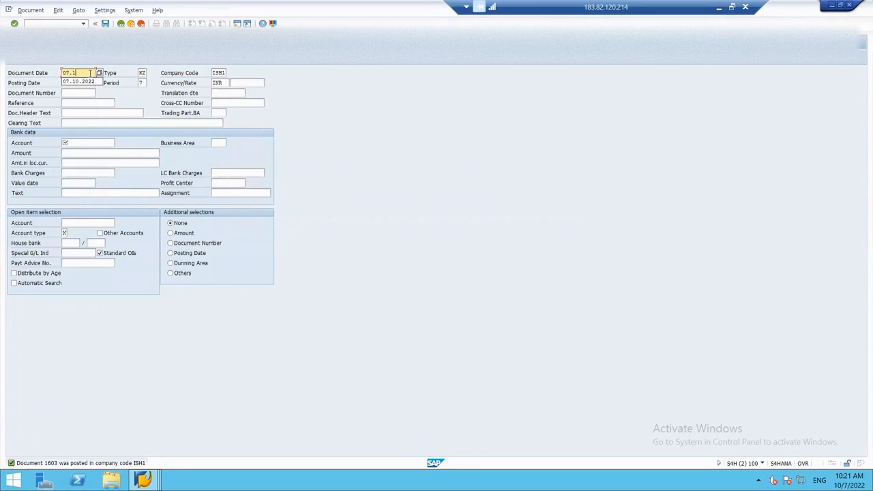
text(0.2022)
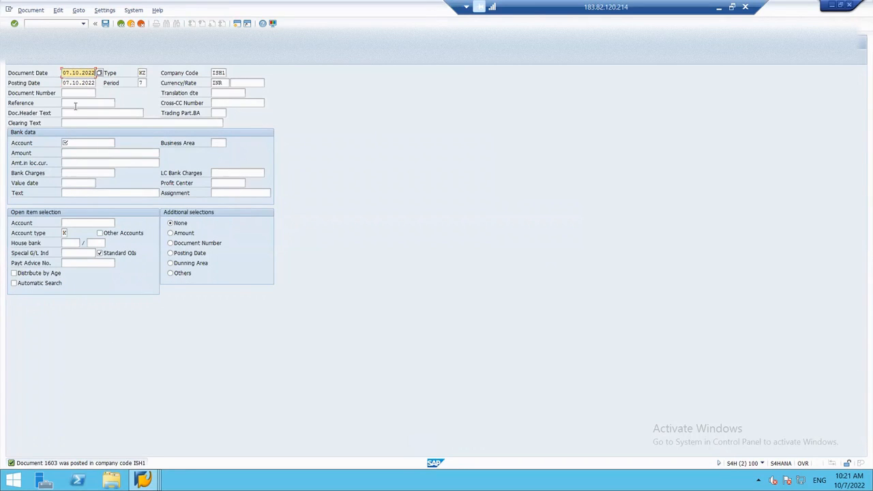
click(68, 104)
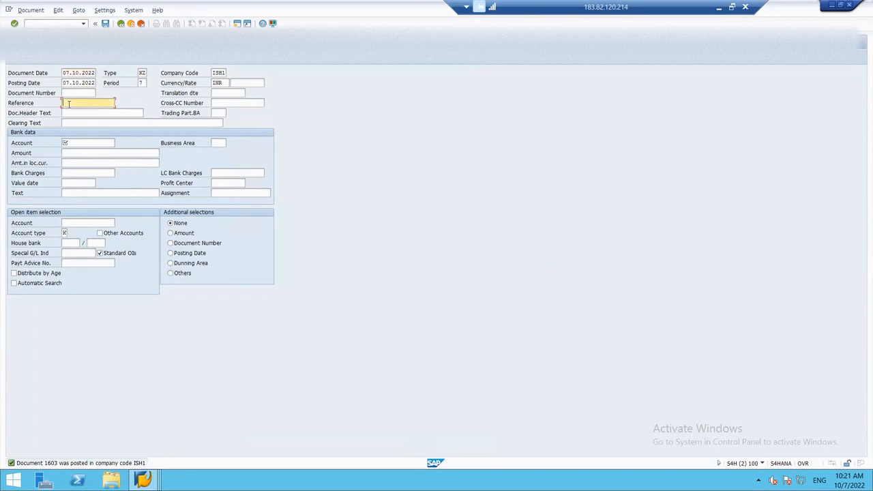
text(PAY2)
Enter 800002 as the bank data account and 5000 as the payment amount
click(83, 143)
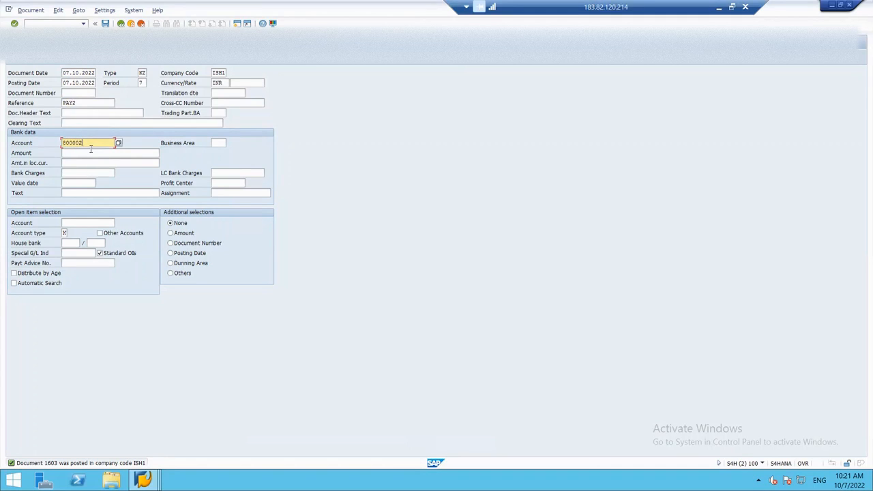
click(90, 151)
text(5000)
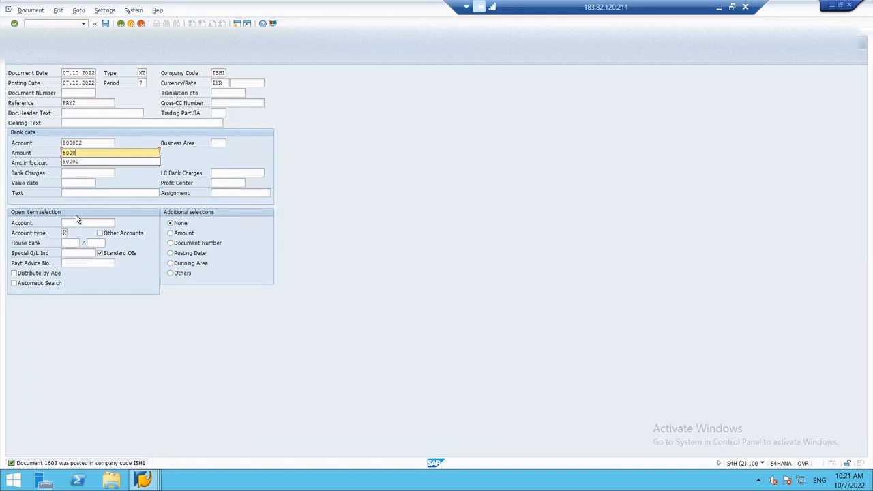
key(Down)
Replace the bank data account with the HSBC BANK G/L account 4602, chosen from the chart of accounts value list
click(88, 143)
key(BackSpace)
key(BackSpace)
key(BackSpace)
key(BackSpace)
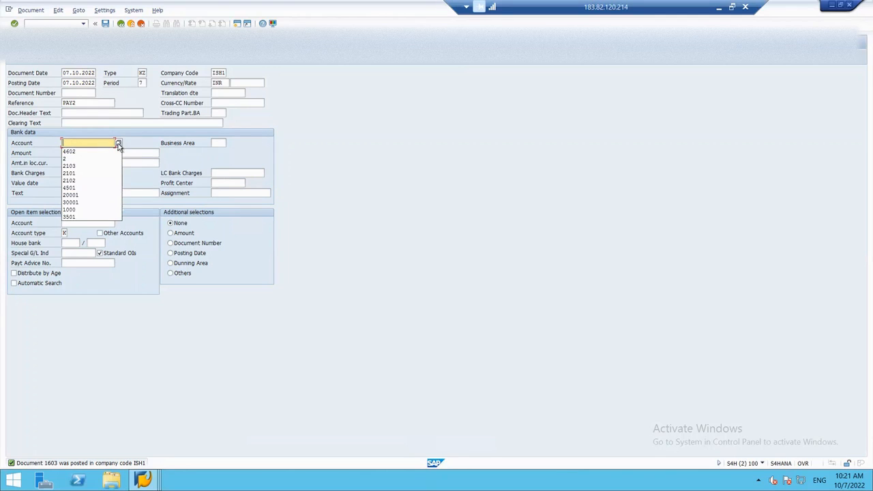
click(118, 143)
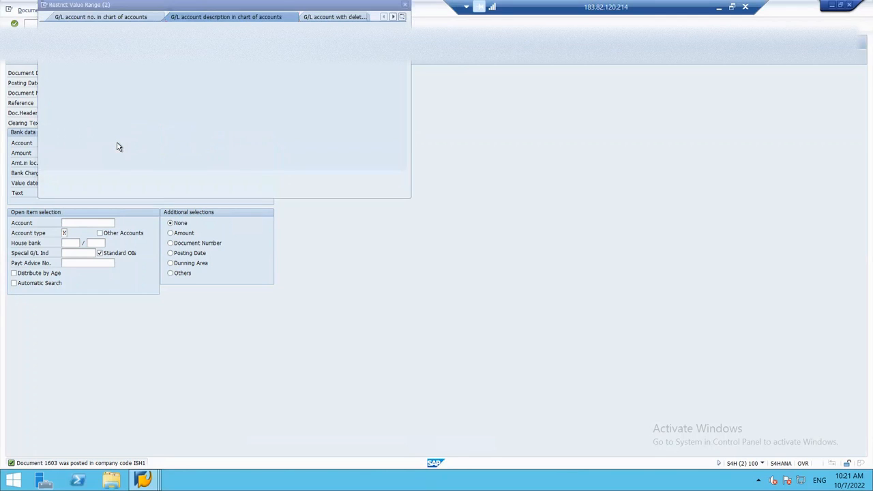
key(Return)
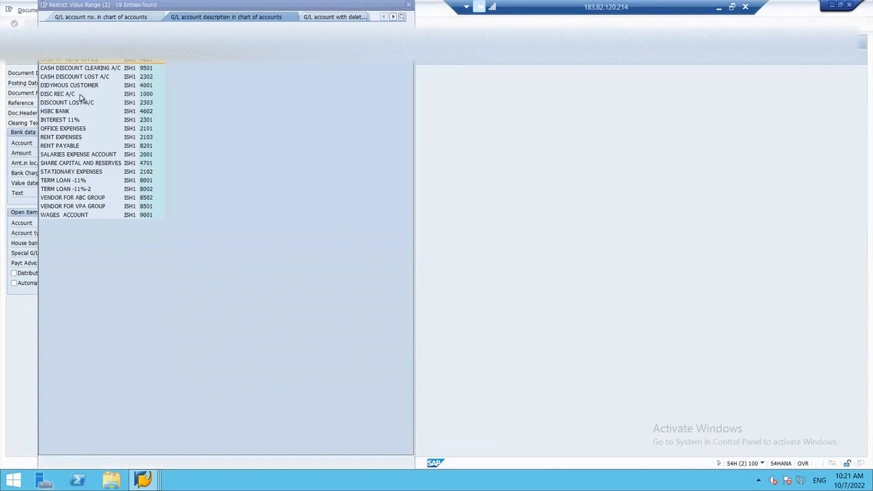
double_click(61, 111)
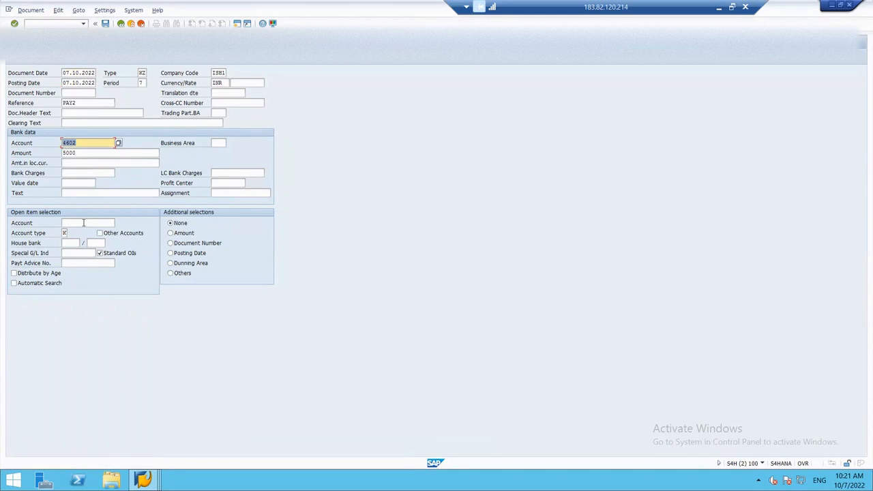
Enter vendor 800002 as the open item selection account and process its open items
click(84, 223)
text(800)
text(001)
key(BackSpace)
text(2)
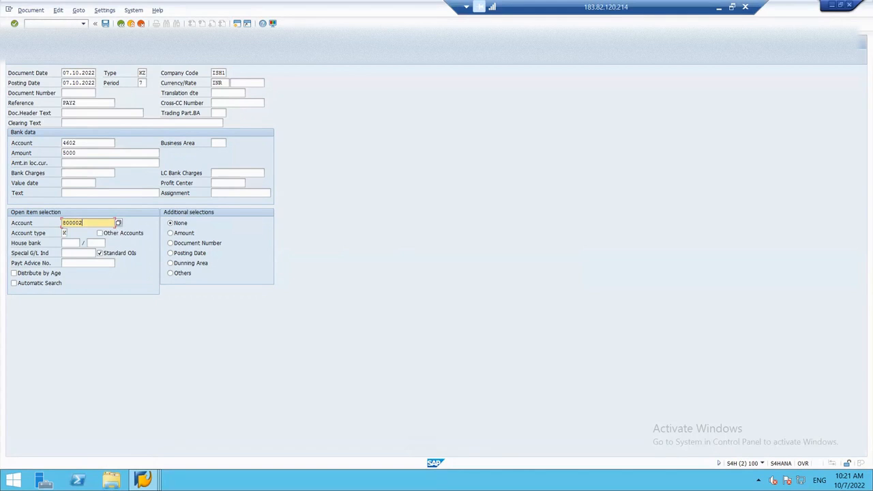
click(29, 60)
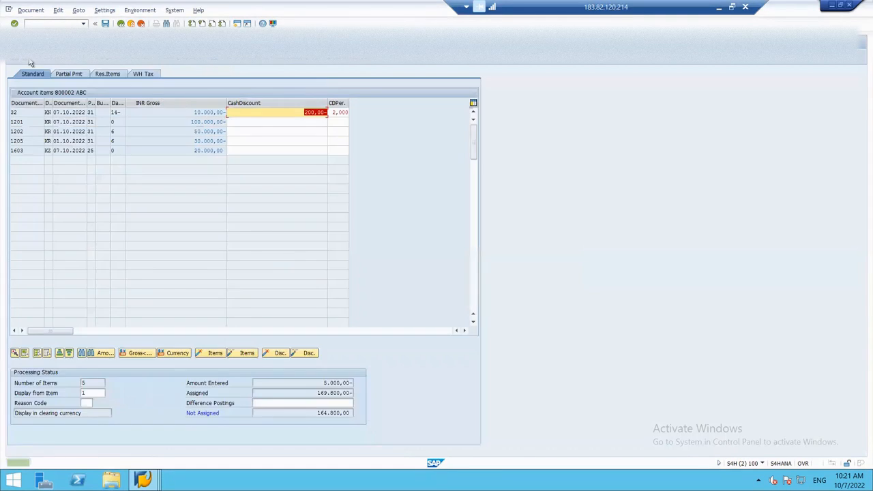
In the residual items view, deactivate all items and activate only documents 1205 and 1603
click(100, 75)
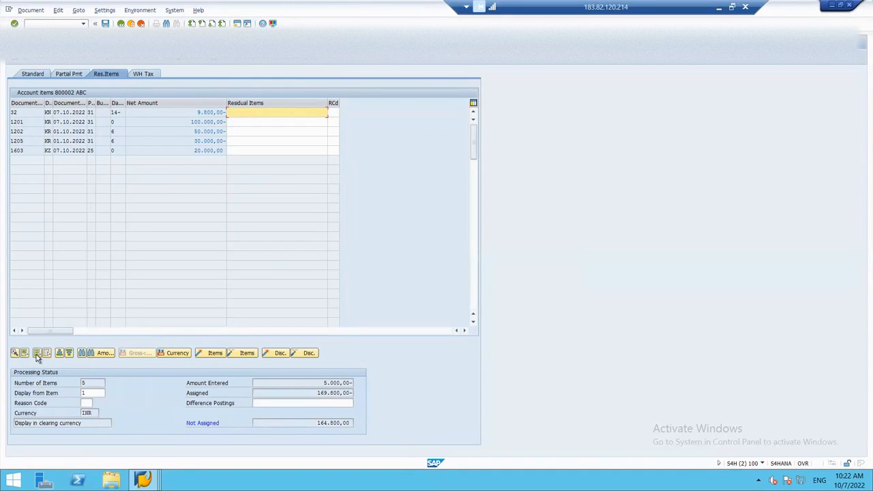
click(247, 353)
click(212, 142)
double_click(213, 141)
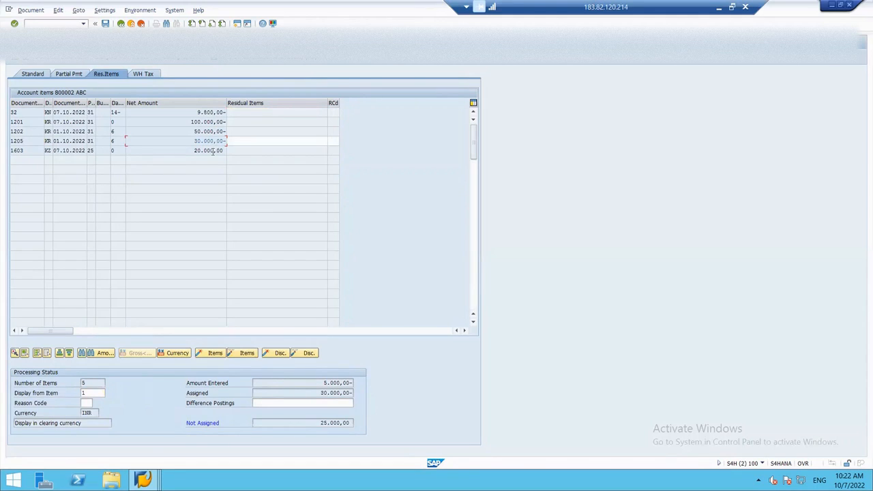
double_click(212, 151)
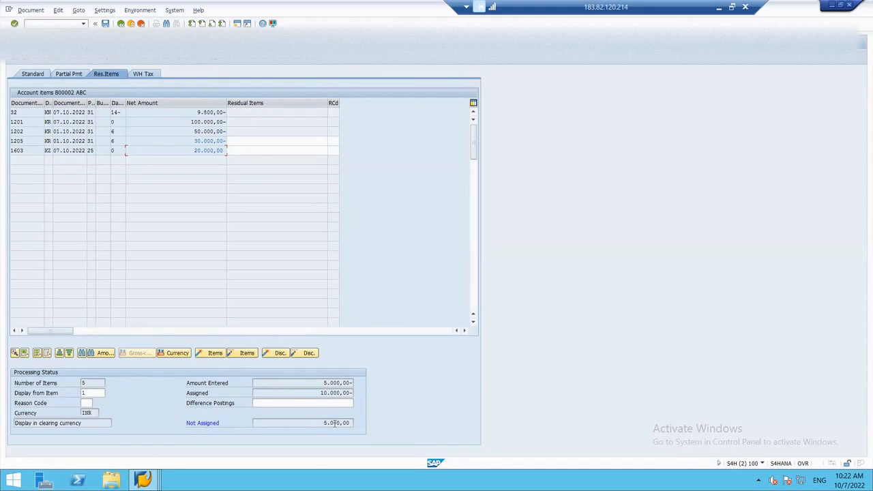
Enter a residual amount of 5000 for document 1205 and simulate the payment document
click(291, 141)
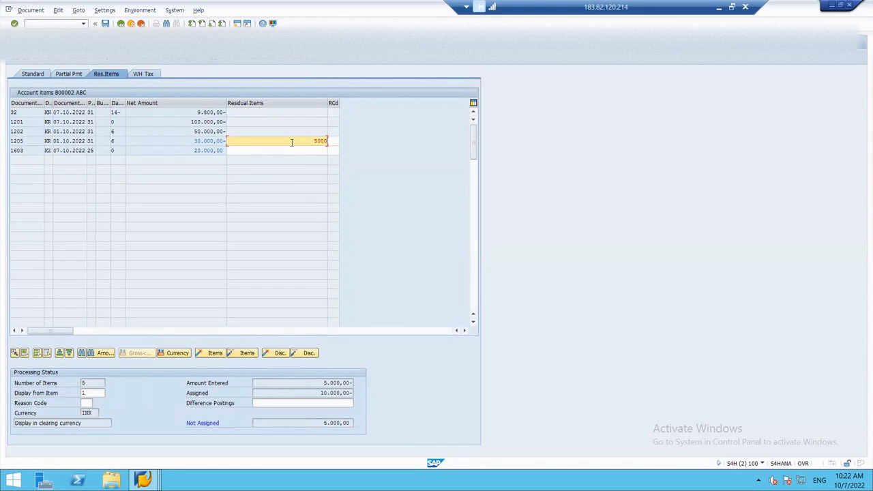
key(Return)
click(30, 10)
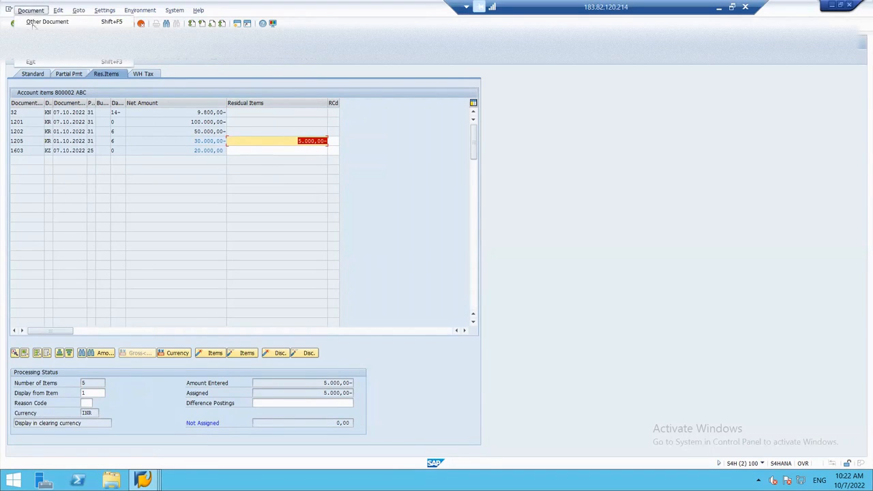
click(42, 39)
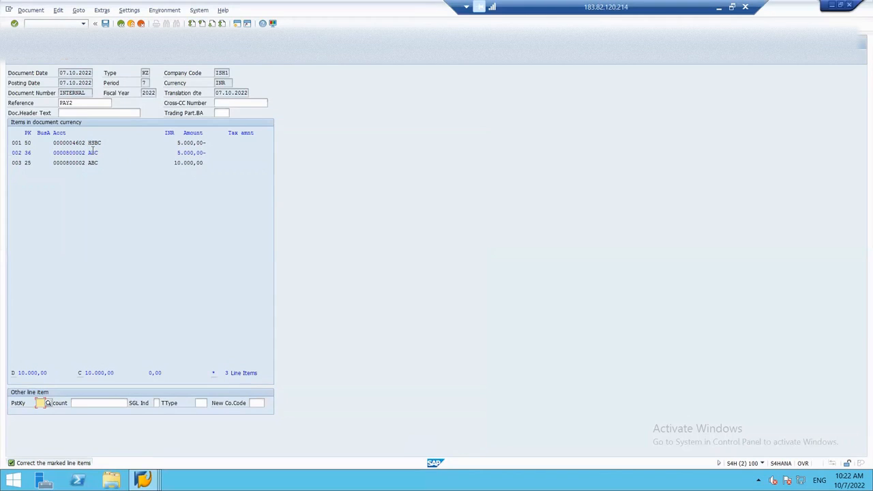
Add the text PAY RENT to the marked payment difference line item and post the residual payment
double_click(64, 155)
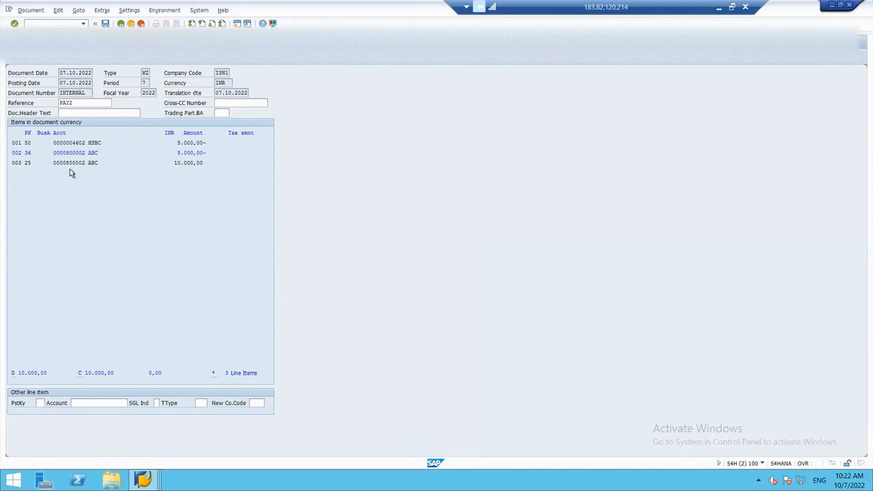
double_click(78, 152)
text(PAY RENT)
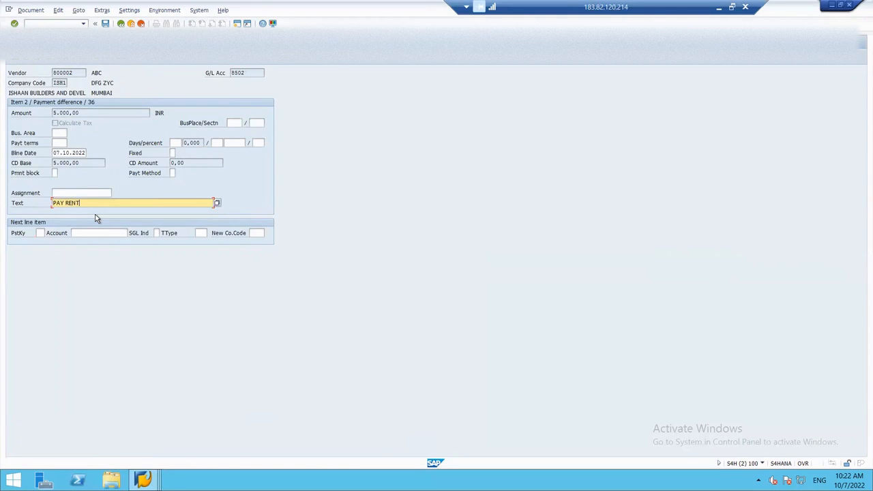
key(Return)
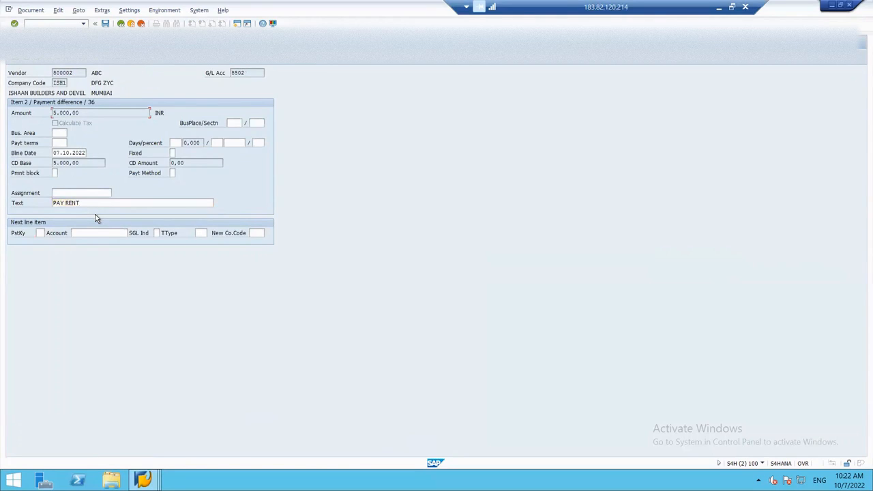
click(105, 24)
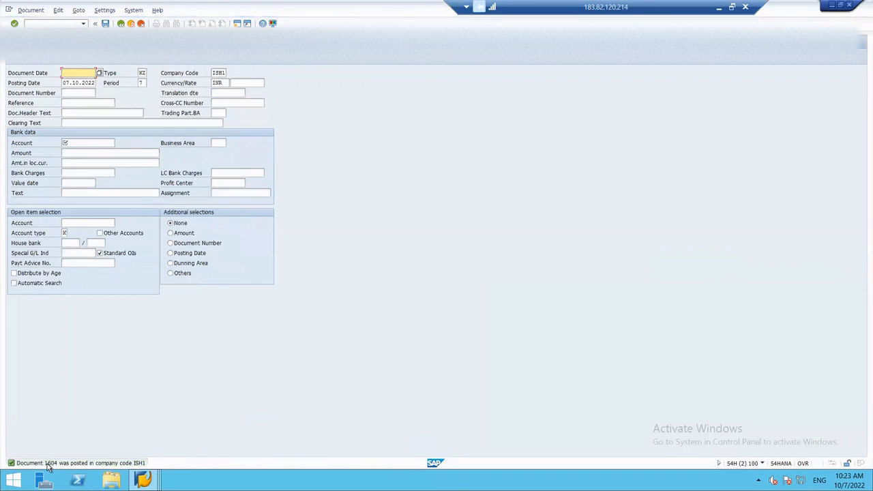
Return to the vendor line item list and refresh it to review the open and cleared items of account 800002
key(alt+Tab)
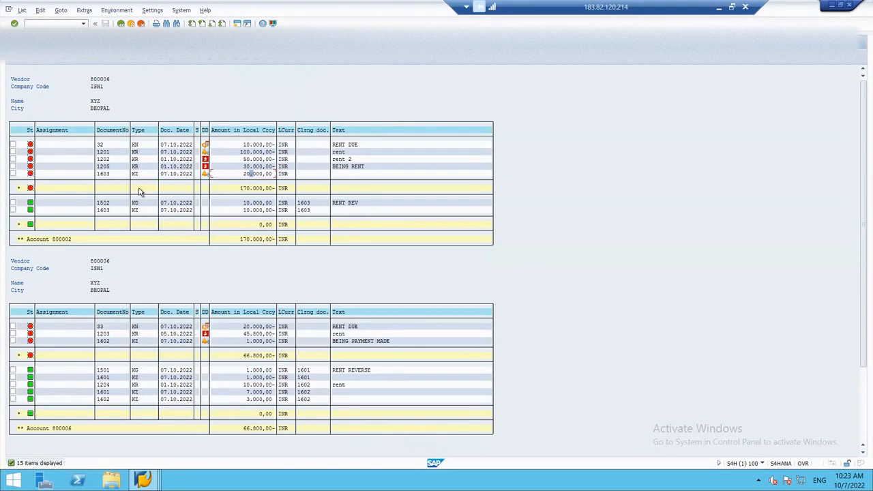
click(23, 10)
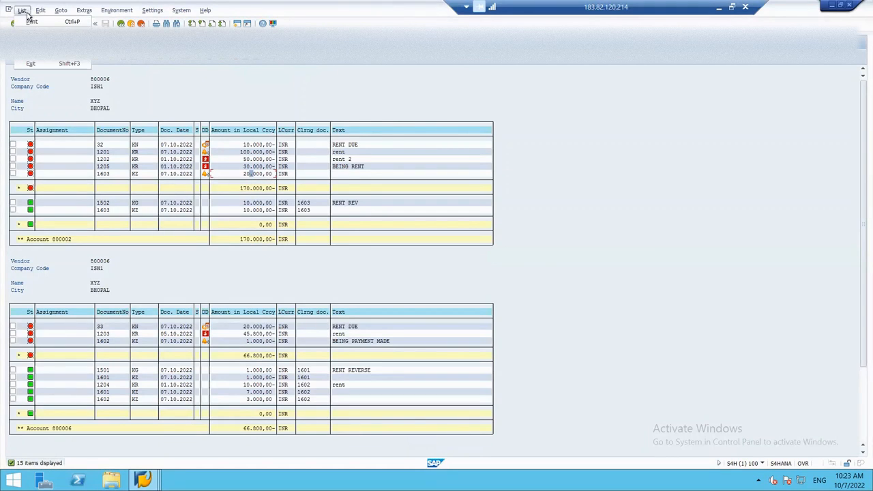
click(34, 47)
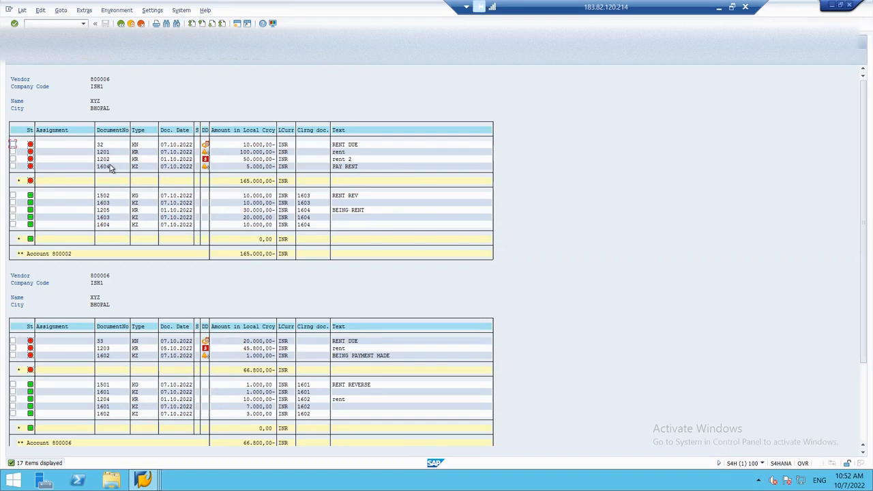
Leave the line item list, start the outgoing payment transaction F-53, and set the document date to 07.10.2022
click(57, 24)
text(n)
key(Return)
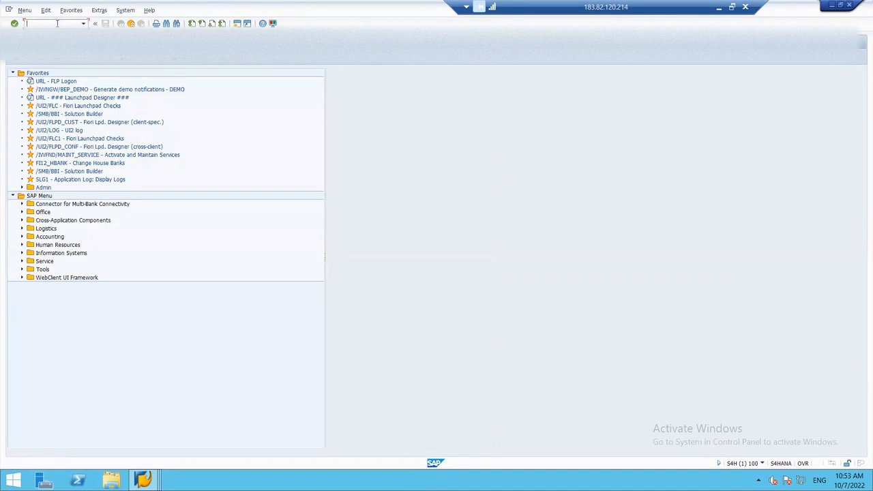
text(H)
text(-53)
key(Return)
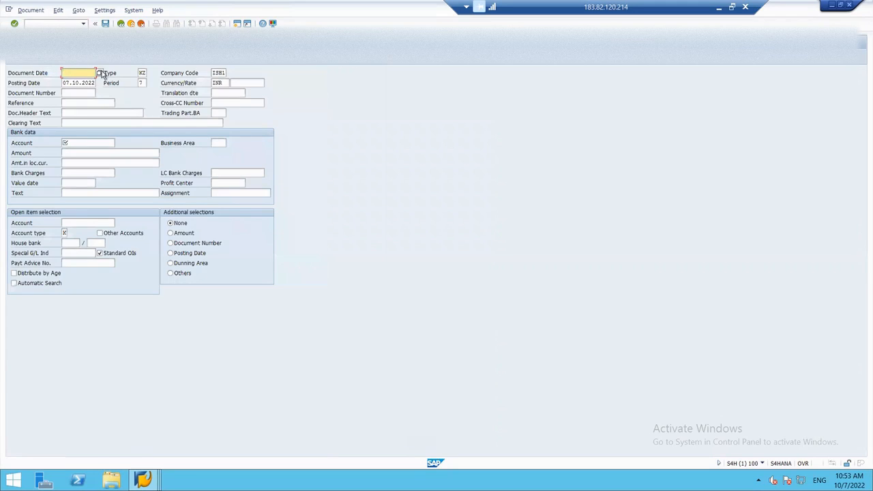
click(101, 73)
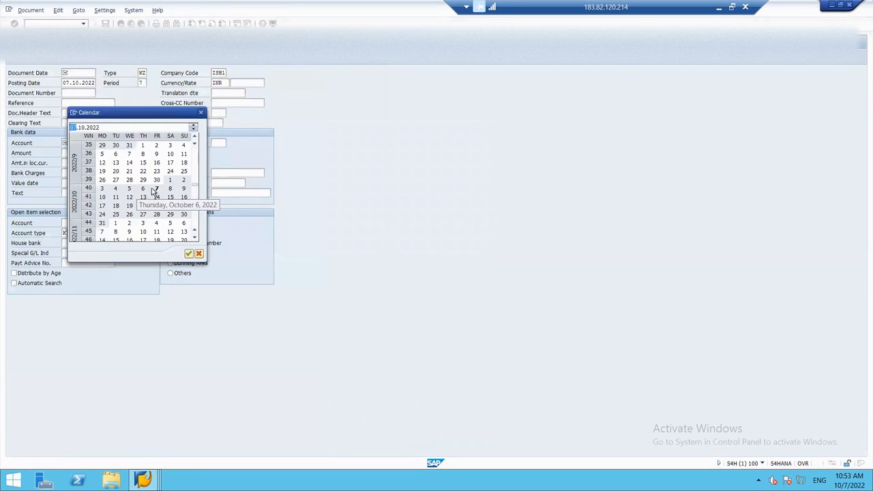
double_click(157, 190)
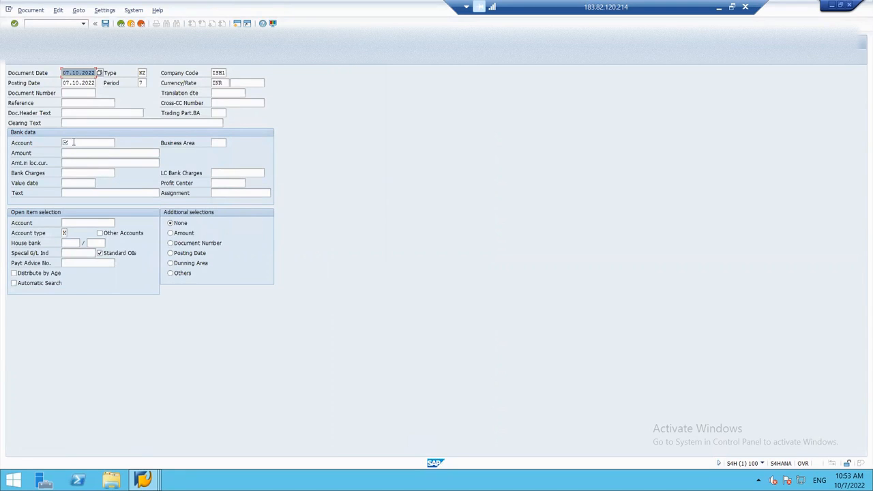
Choose HSBC BANK account 4602 for the bank data and set the payment amount to 19700
click(74, 142)
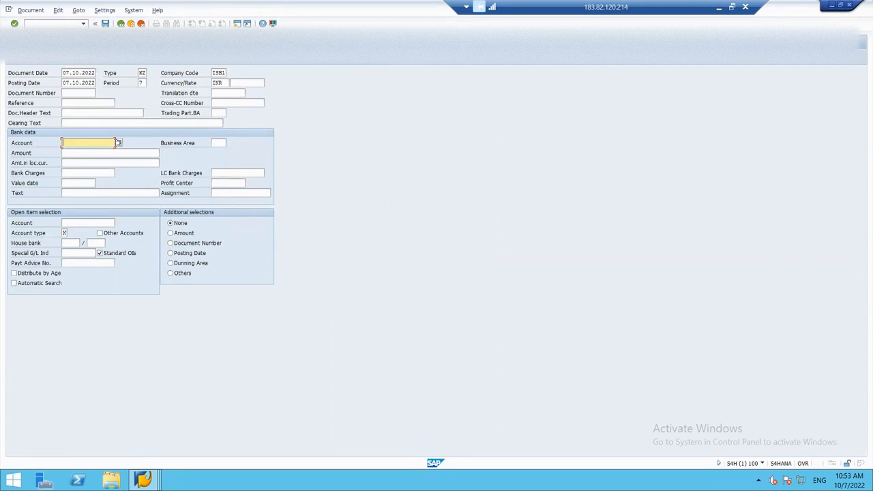
click(118, 143)
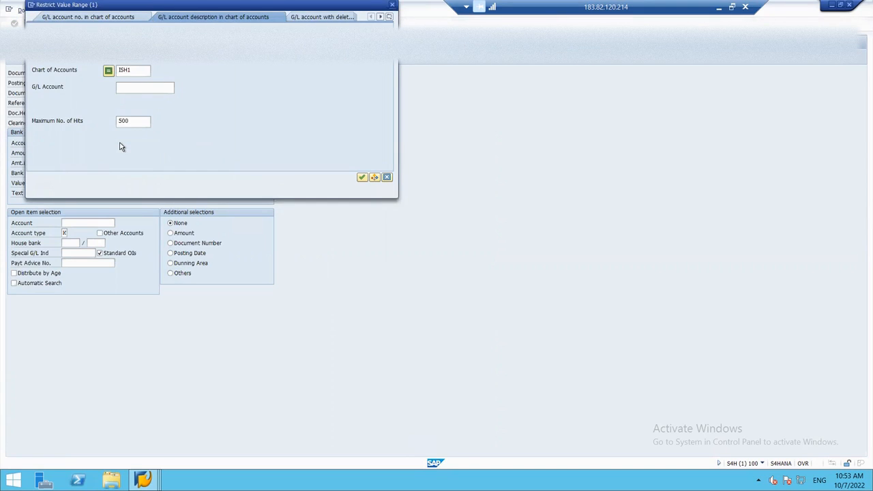
key(Return)
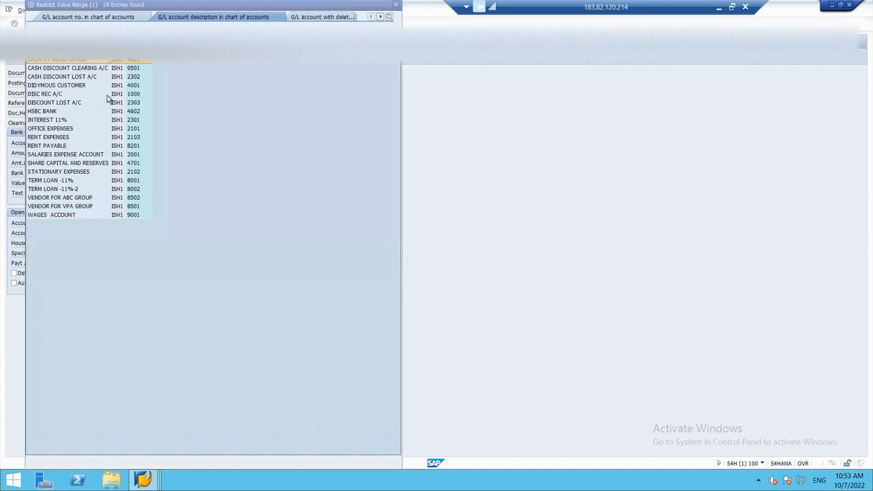
double_click(64, 110)
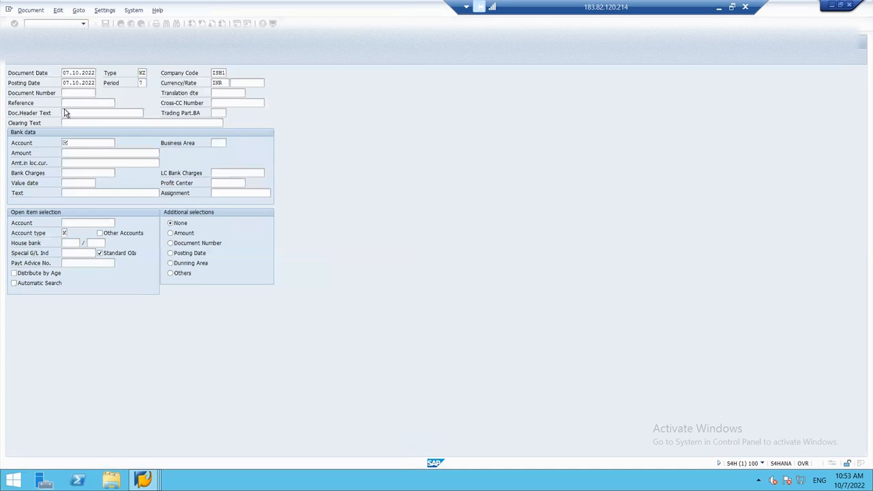
click(77, 153)
text(1970)
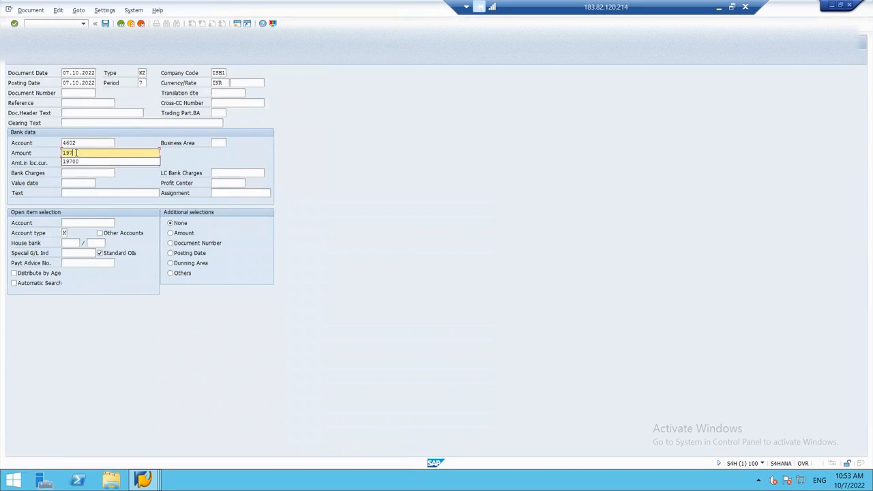
text(0)
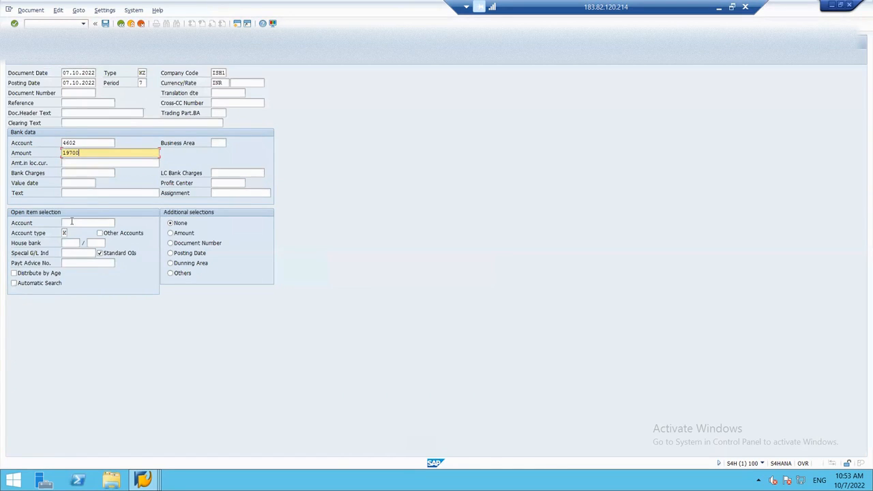
Select vendor 800006 as the open item selection account and process its open items
click(72, 223)
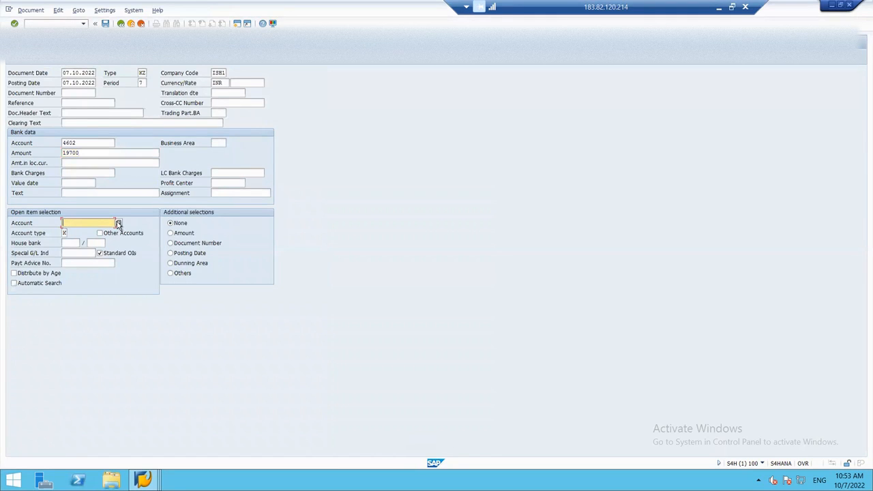
click(118, 224)
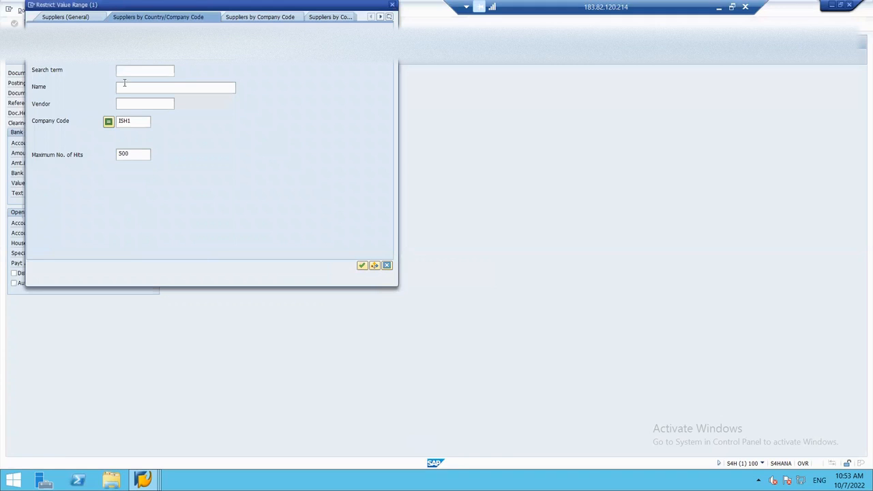
click(128, 85)
key(Escape)
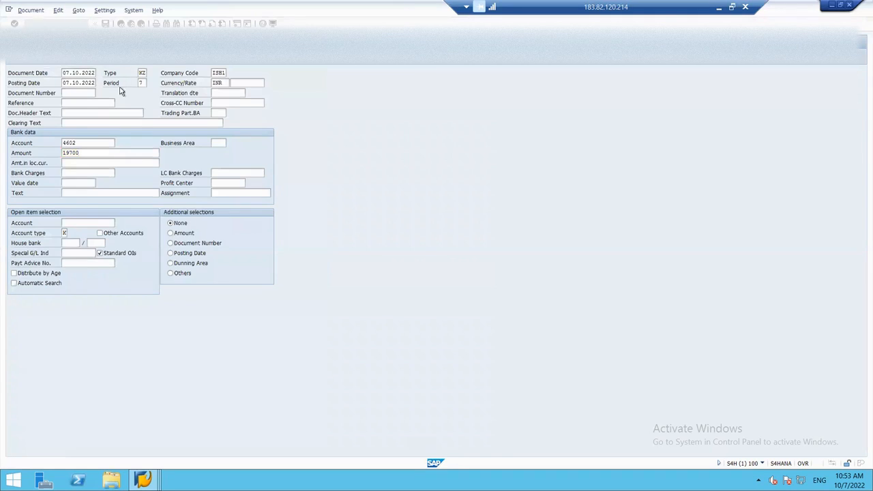
text(8000)
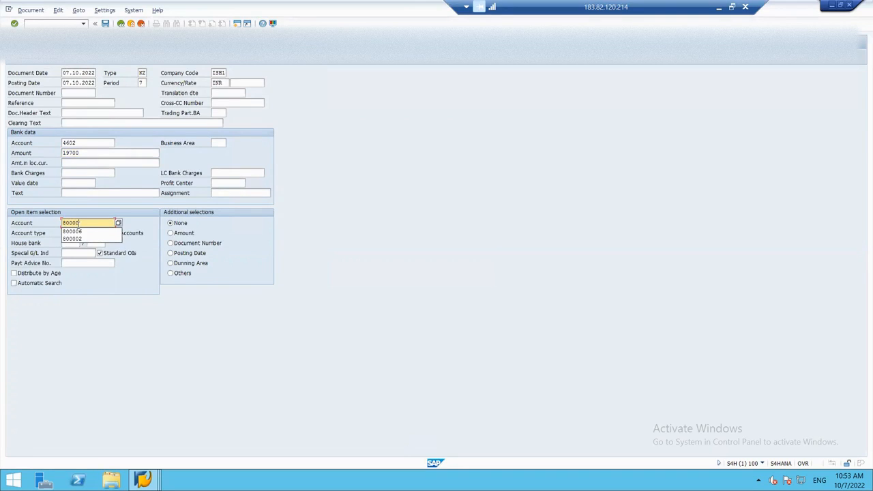
text(0)
click(73, 231)
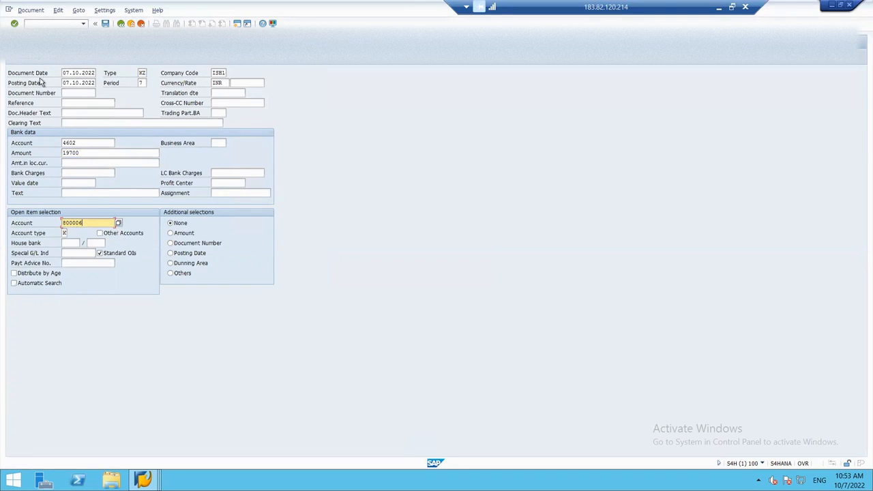
click(30, 60)
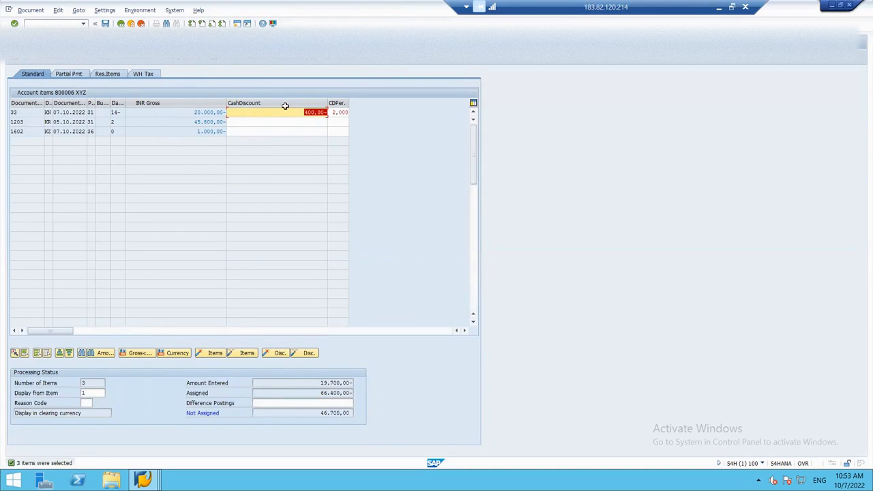
Deactivate all open items and activate only document 33 for the 20.000 gross amount
click(37, 352)
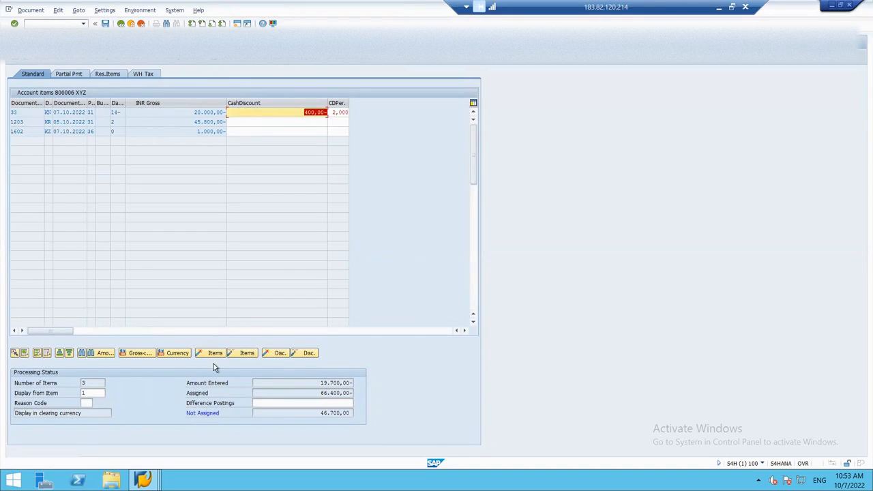
click(244, 353)
double_click(203, 113)
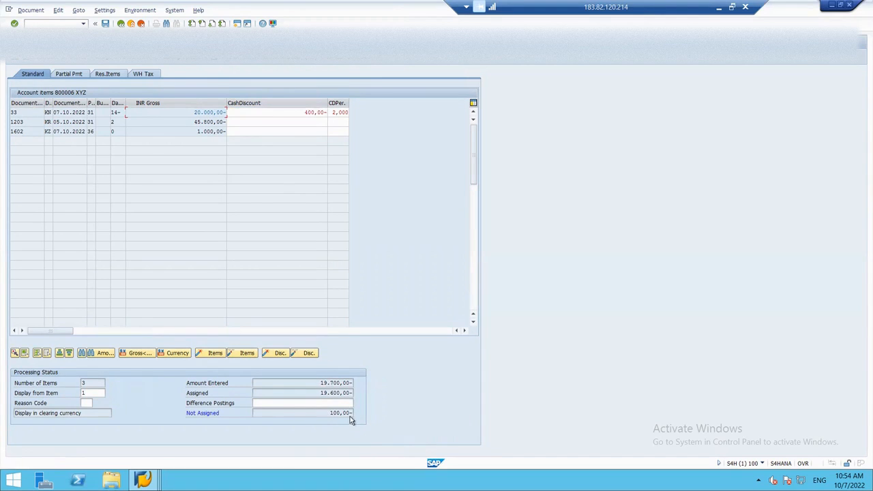
Simulate the payment document for vendor 800006 and post it
click(29, 9)
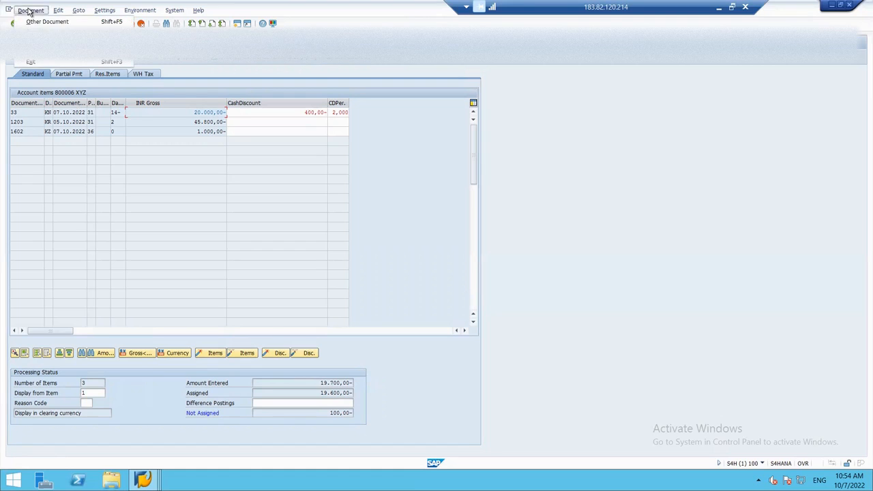
click(38, 32)
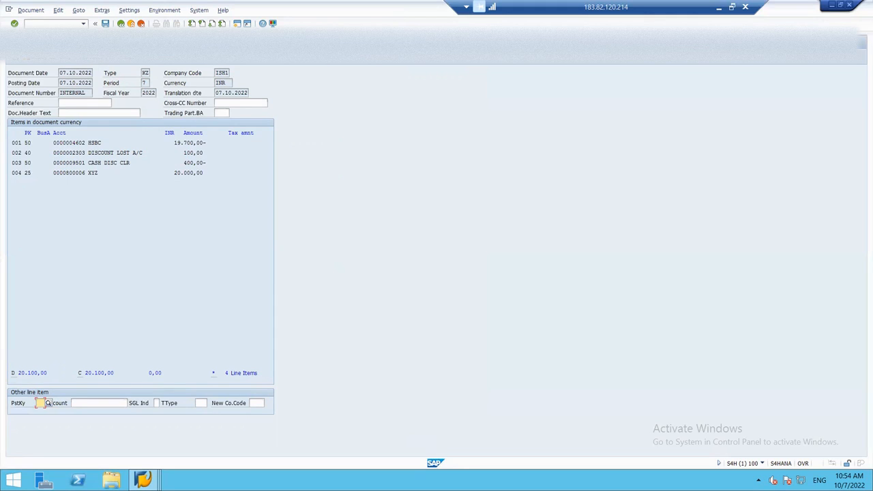
click(106, 24)
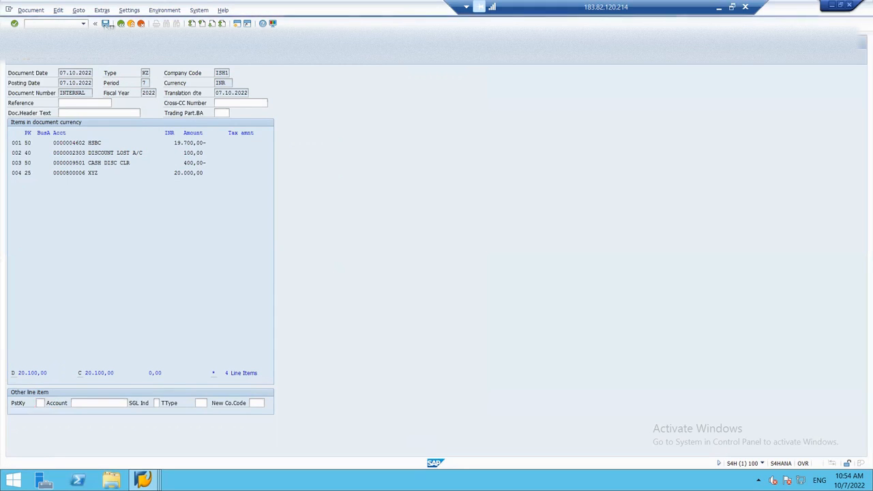